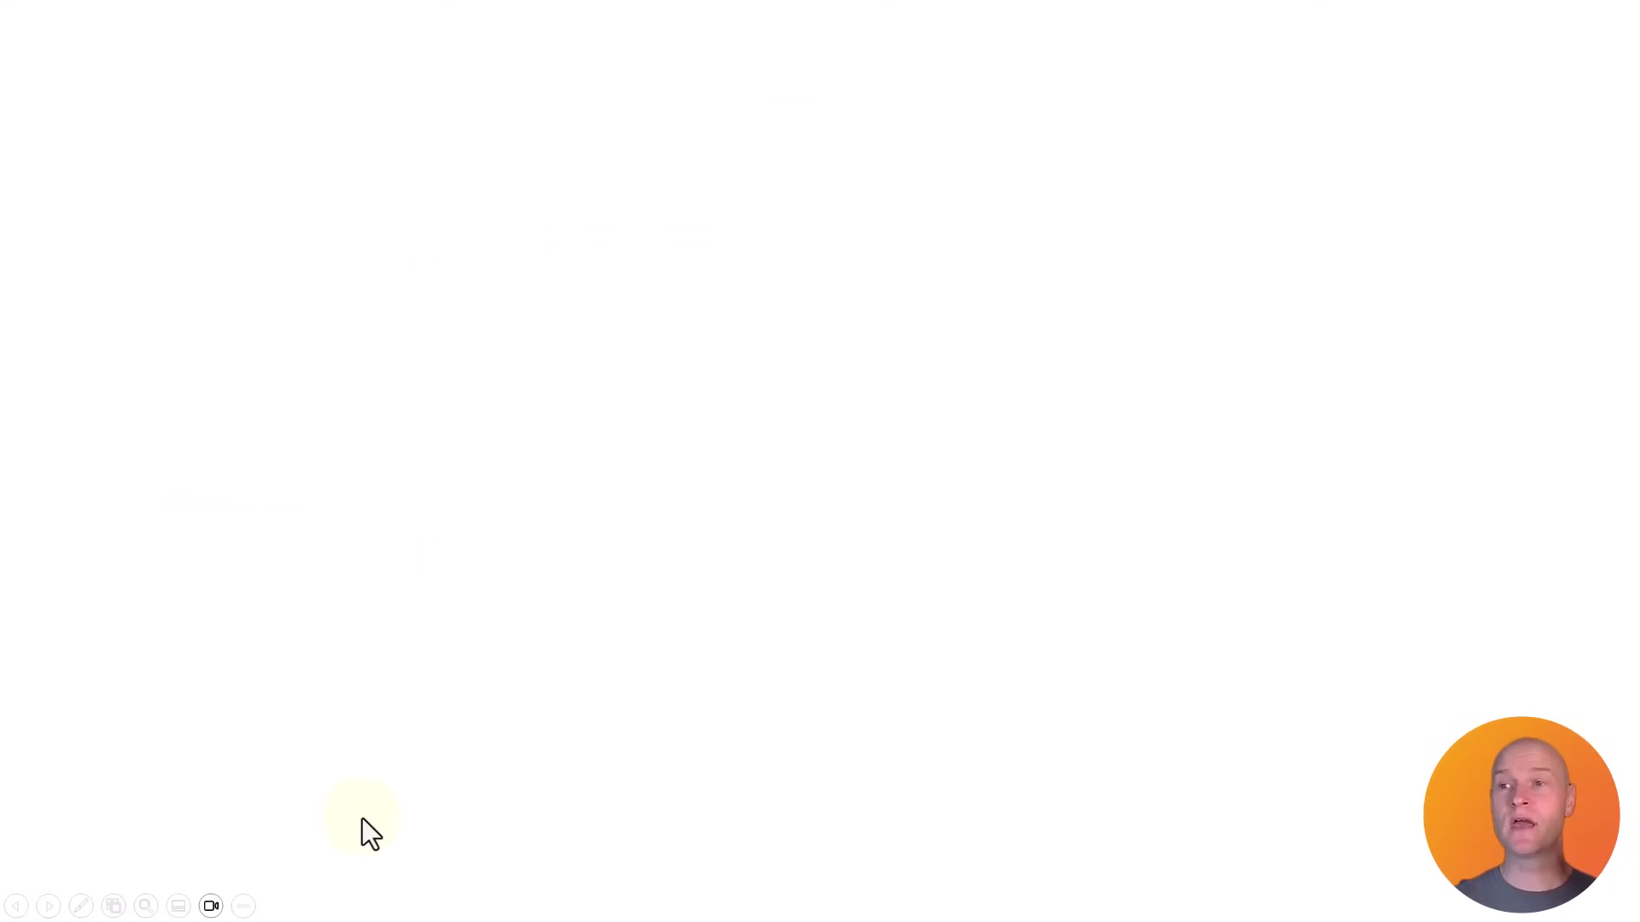
Step: Leave the slideshow and insert the 'museum' stock photo of a woman and child onto slide 3
key("Escape")
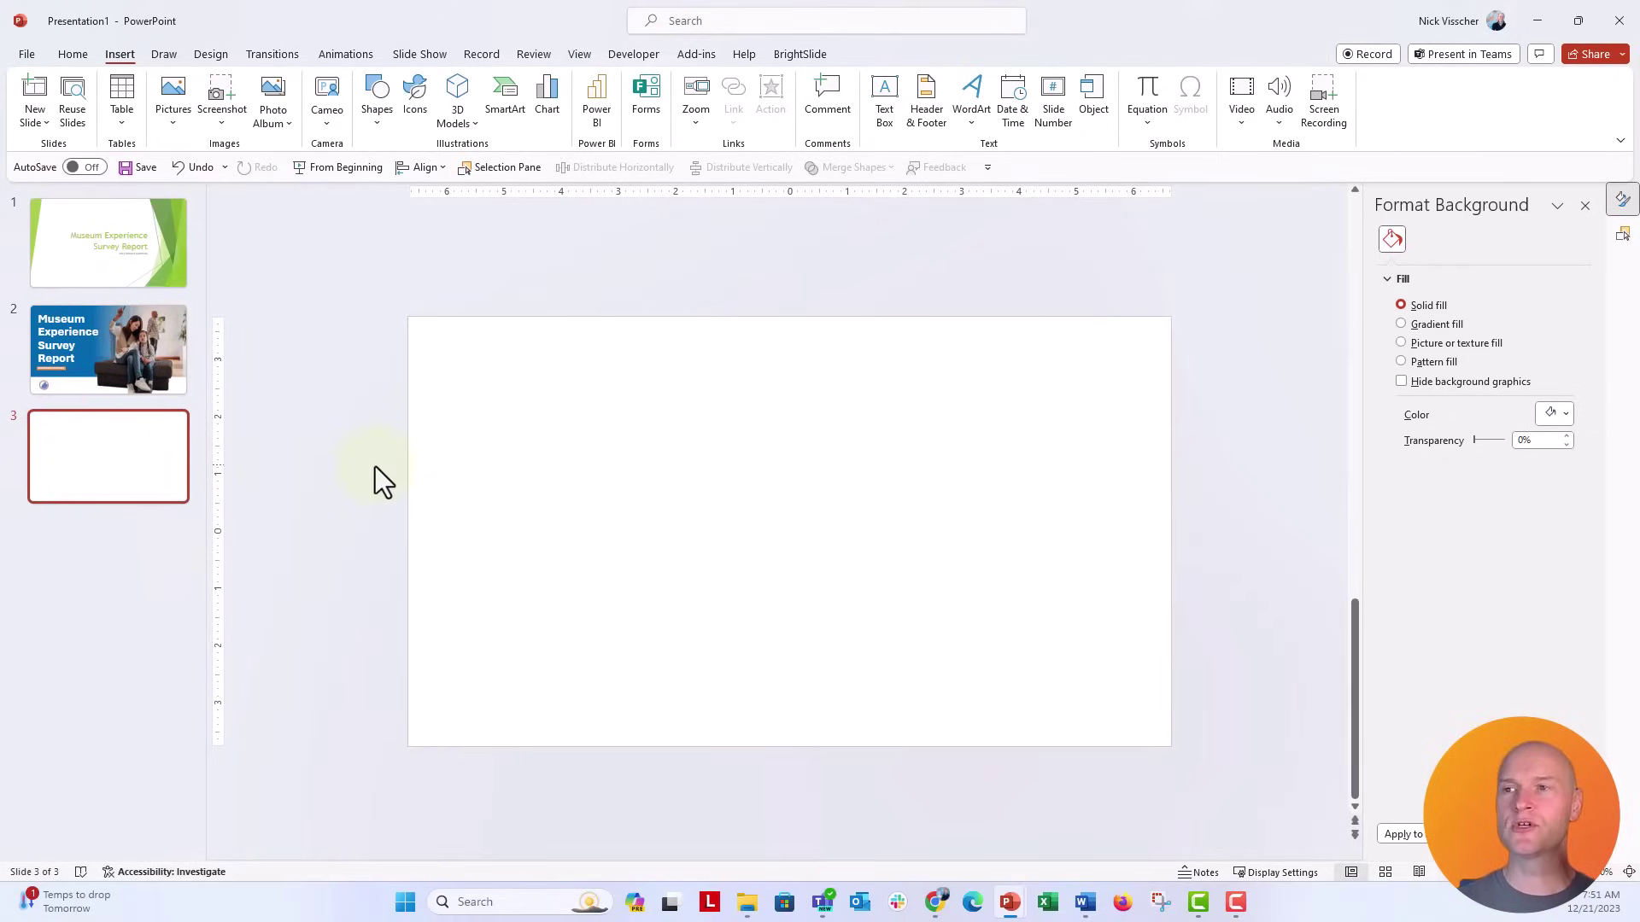
left_click(179, 126)
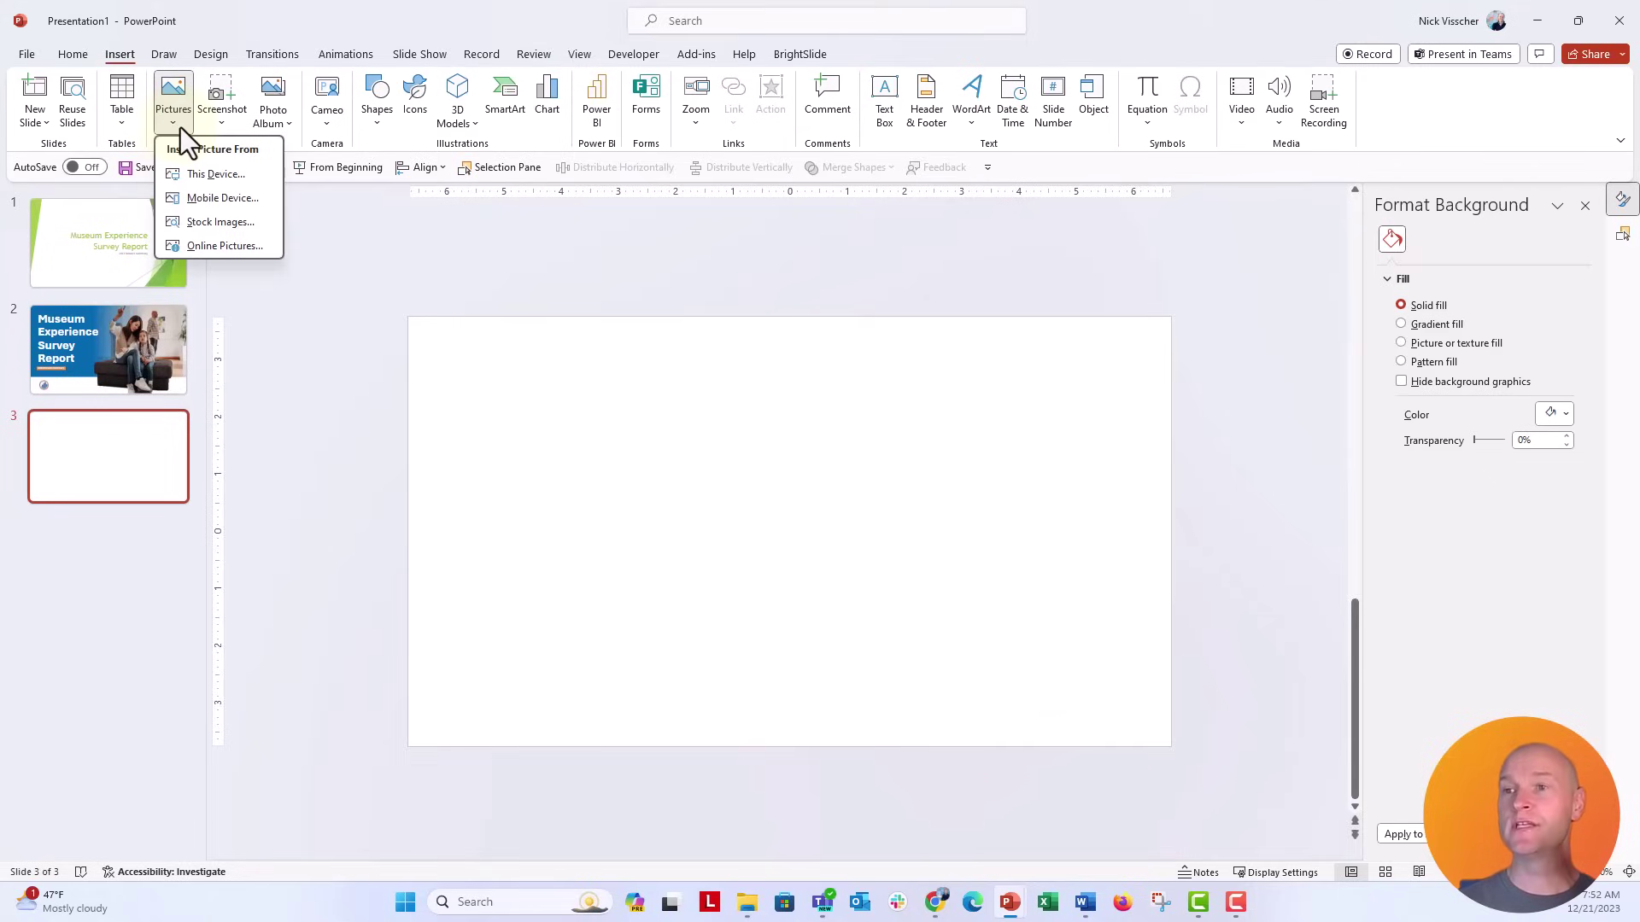
left_click(222, 221)
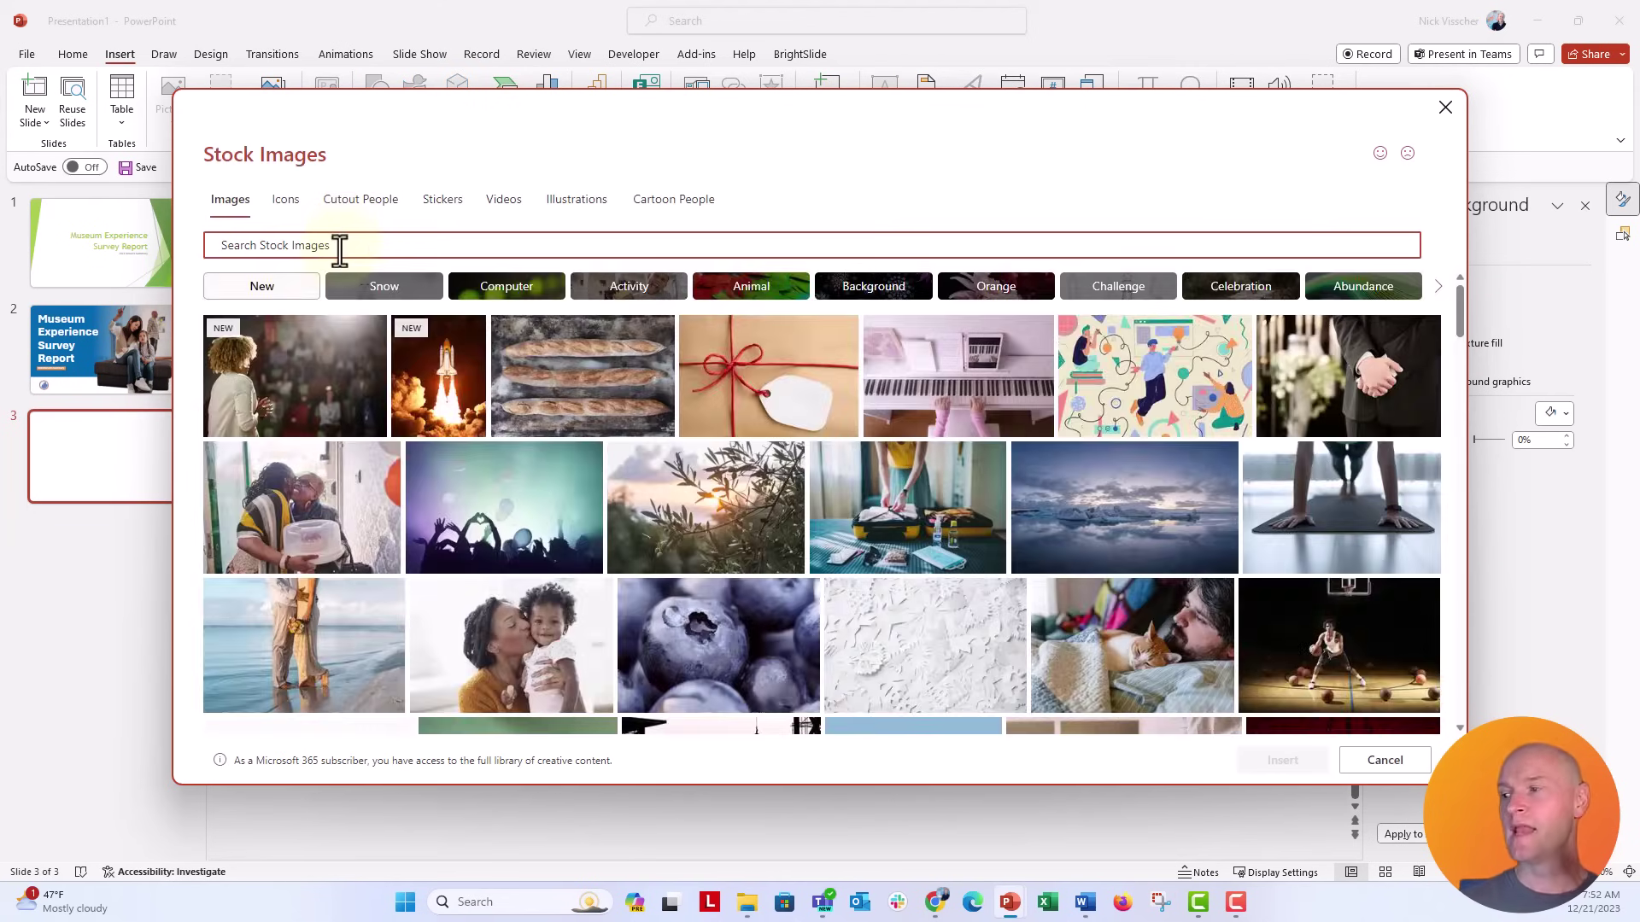
type("museum")
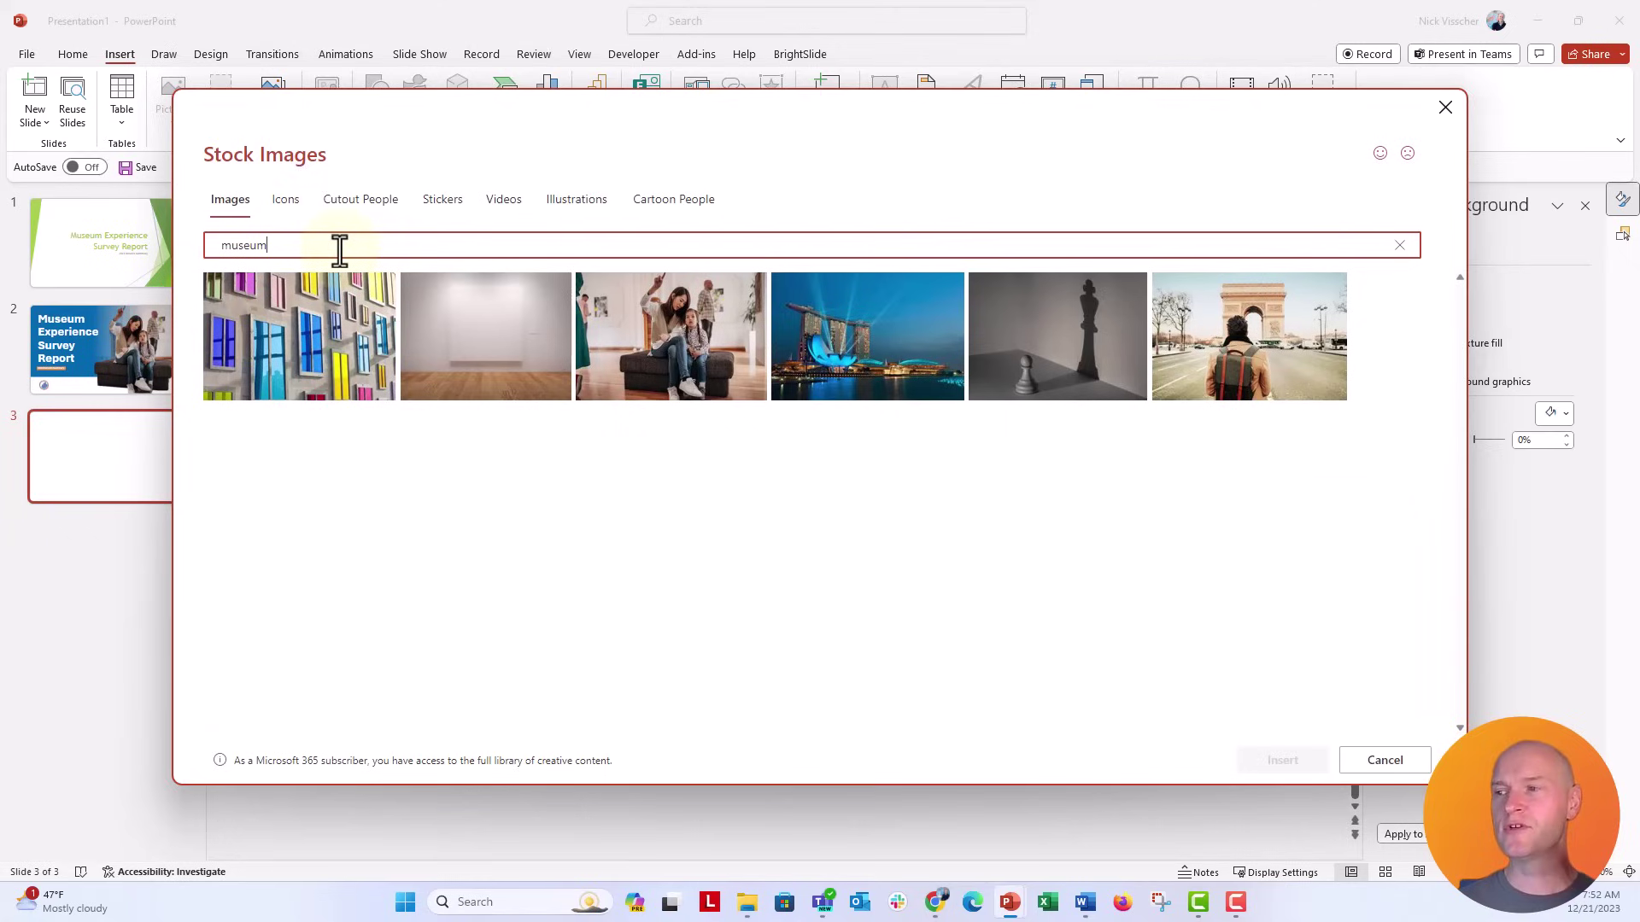
left_click(642, 386)
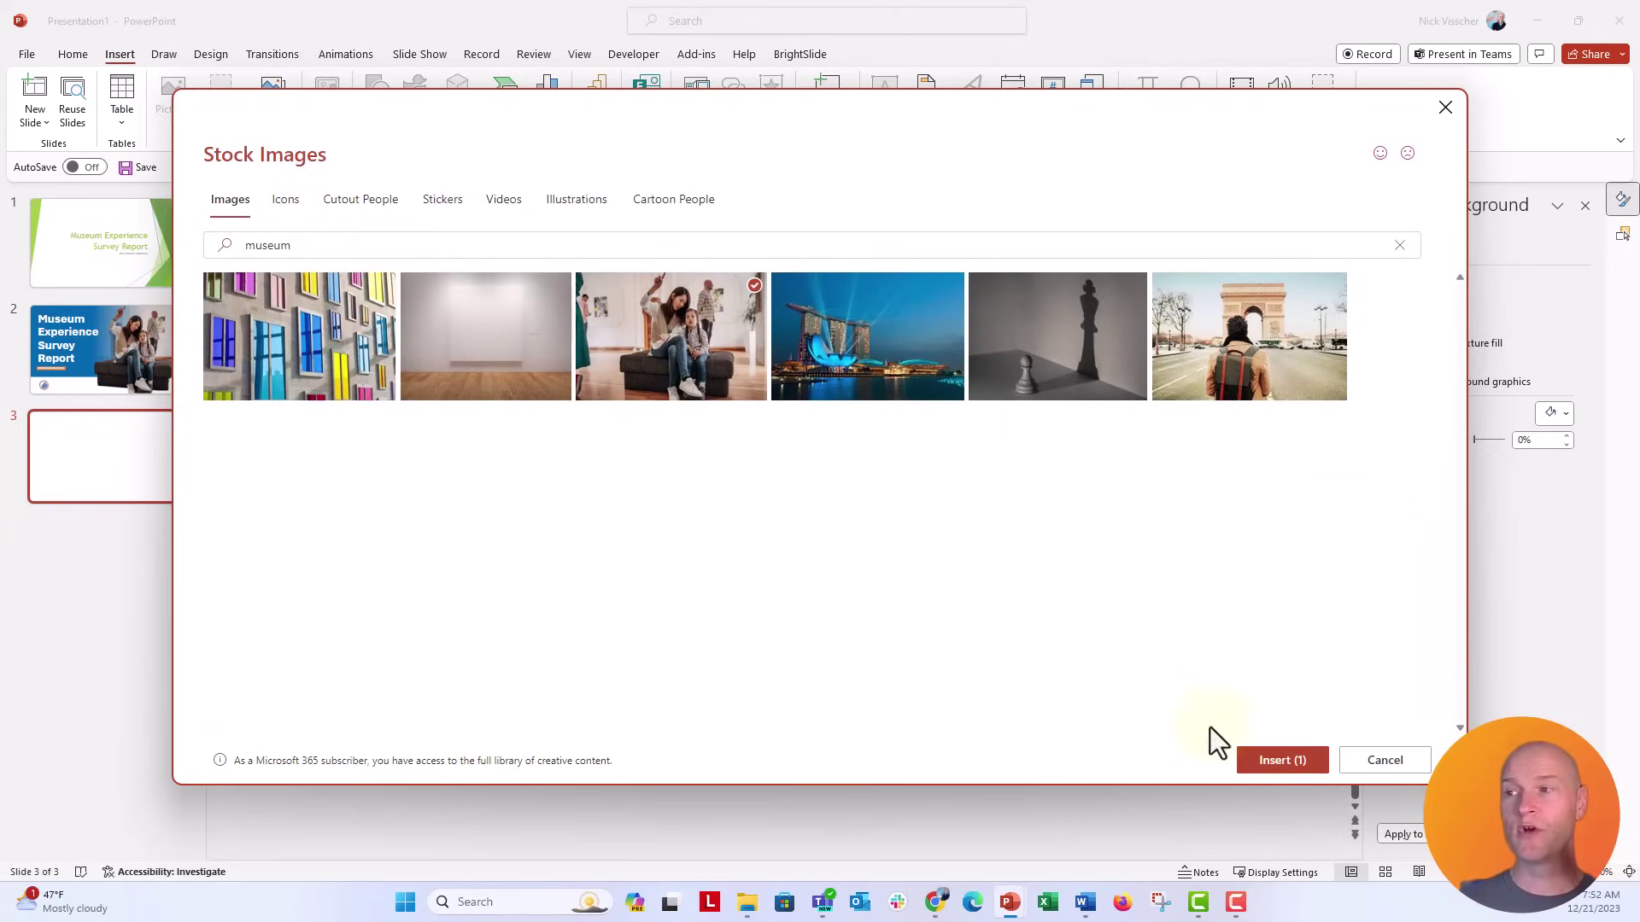
left_click(1272, 760)
Step: Duplicate the museum photo with Ctrl+D, align the copy over the original, and reselect the top copy
key("ctrl+d")
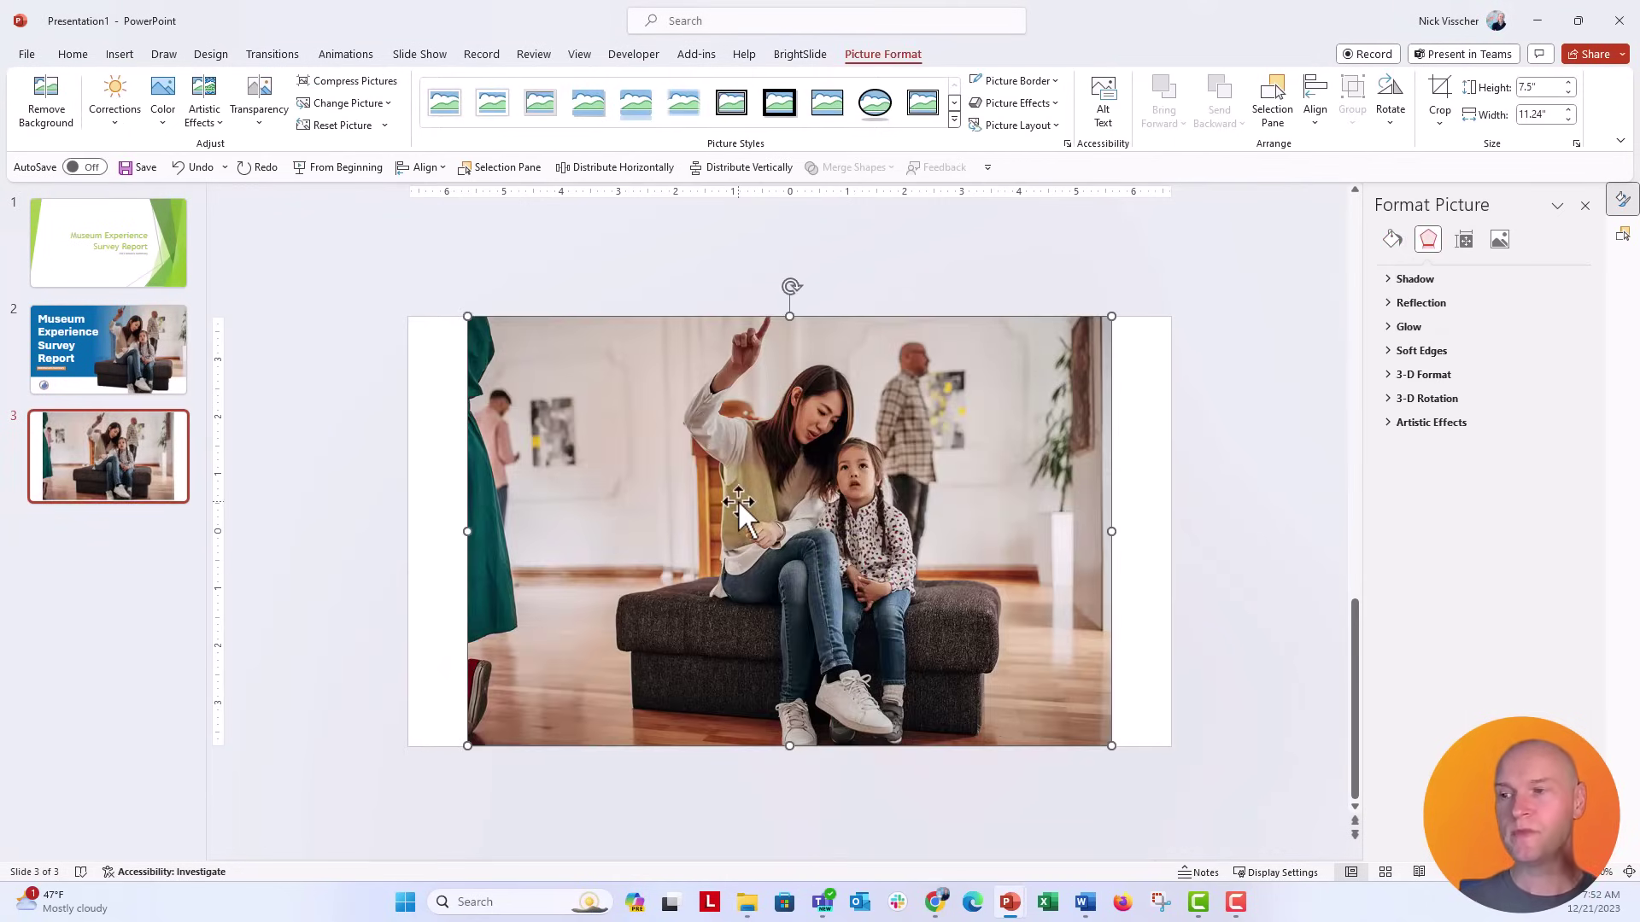
key("ctrl+d")
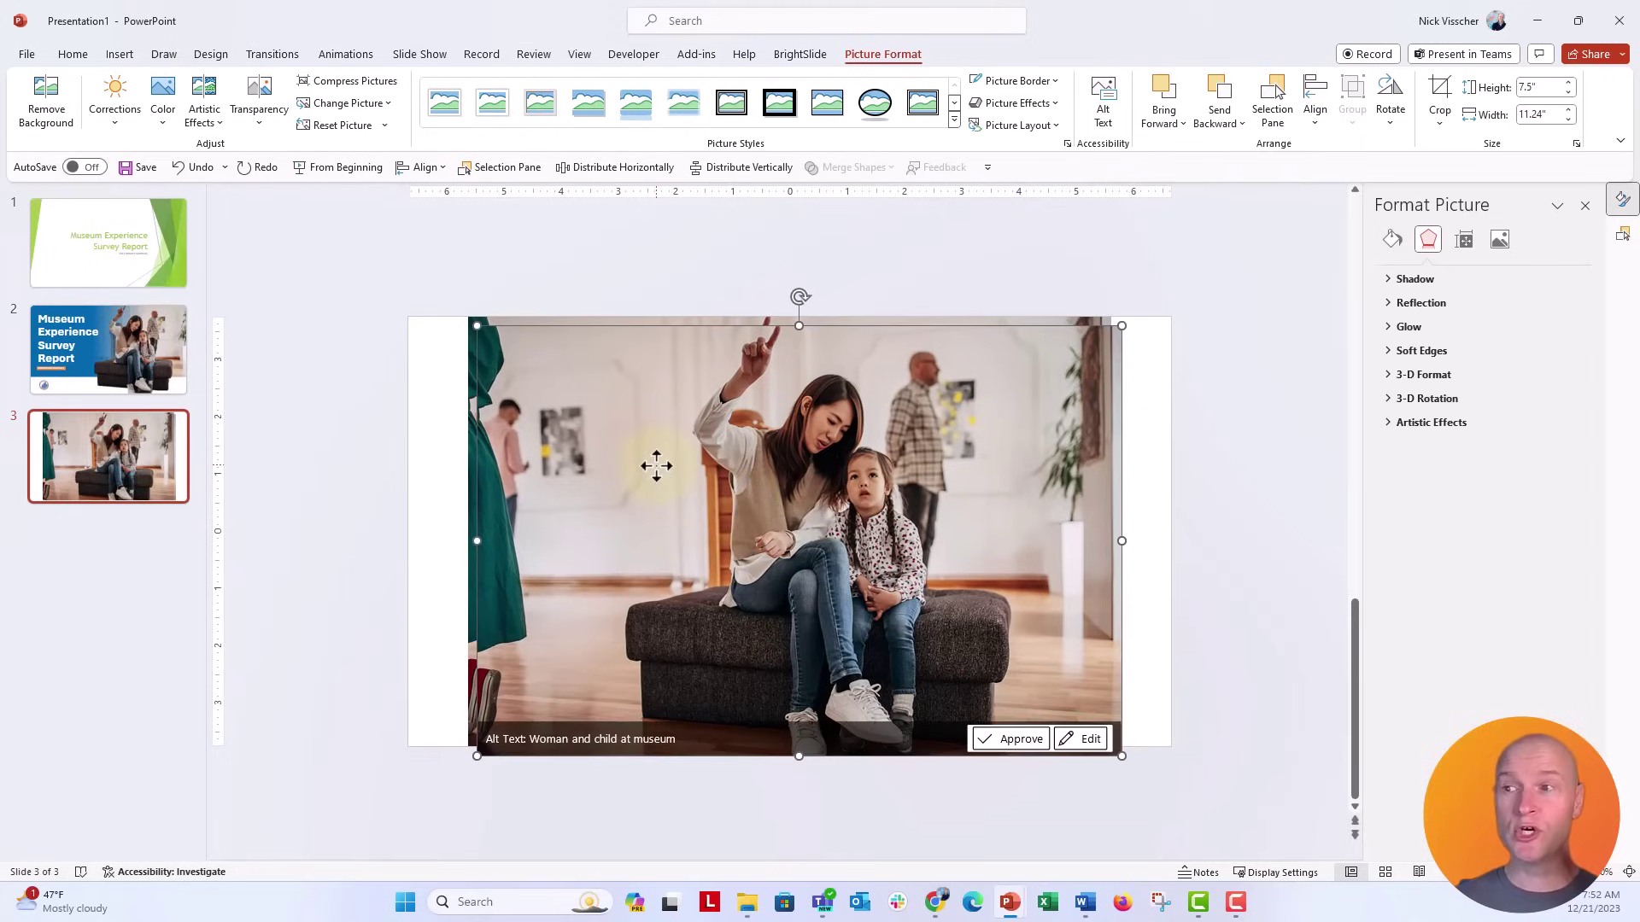
left_click_drag(656, 465, 644, 458)
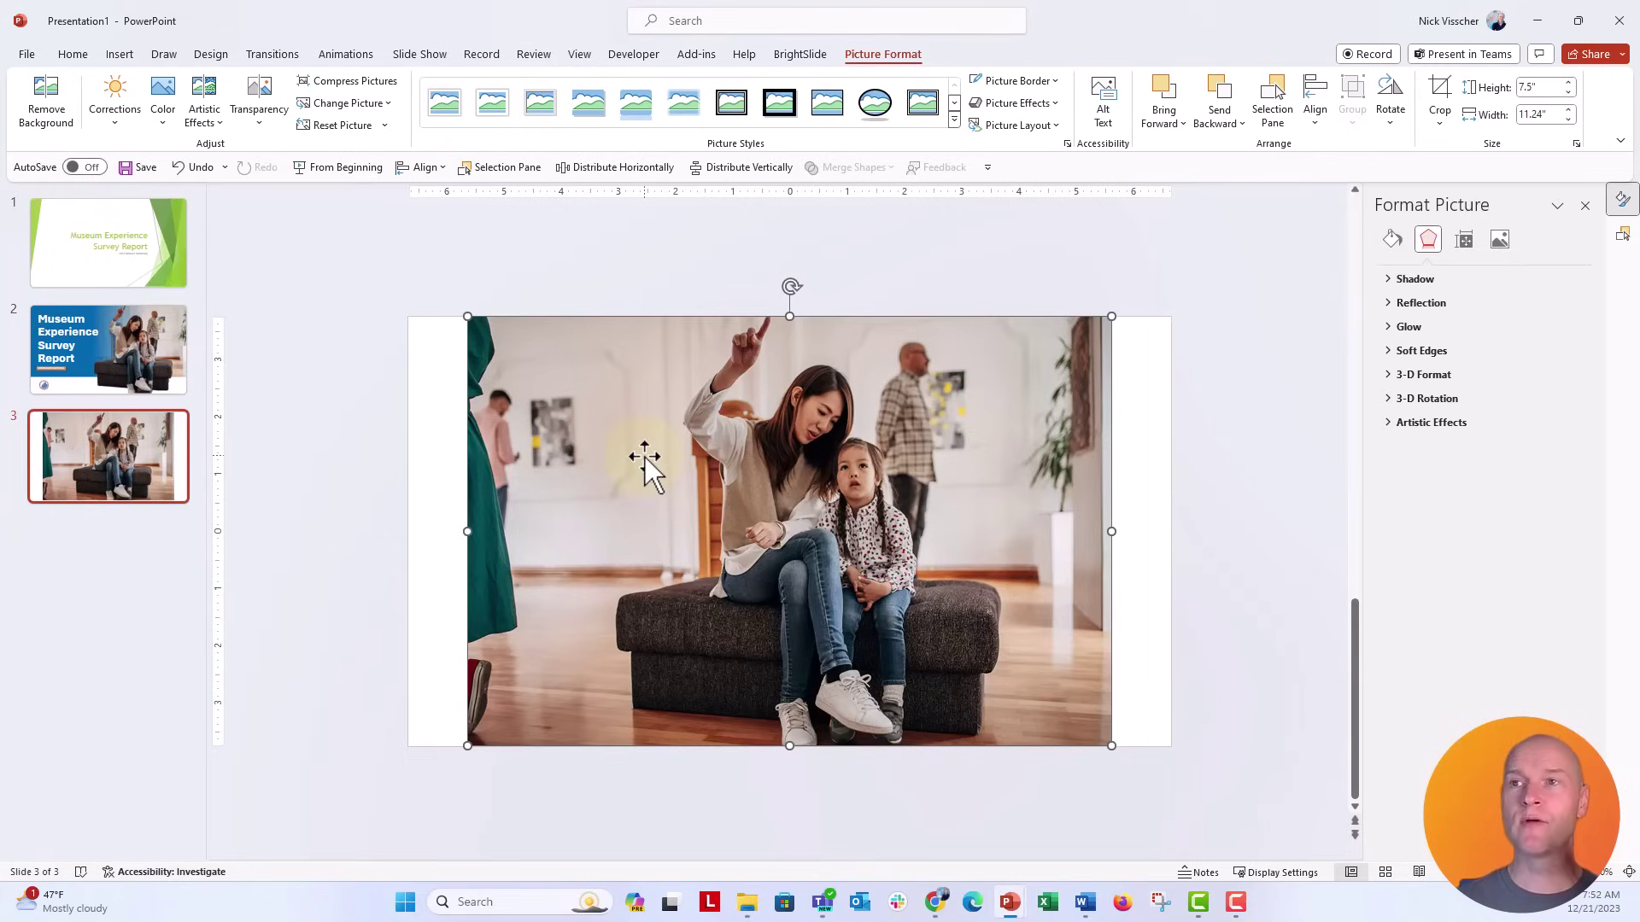
left_click(431, 398)
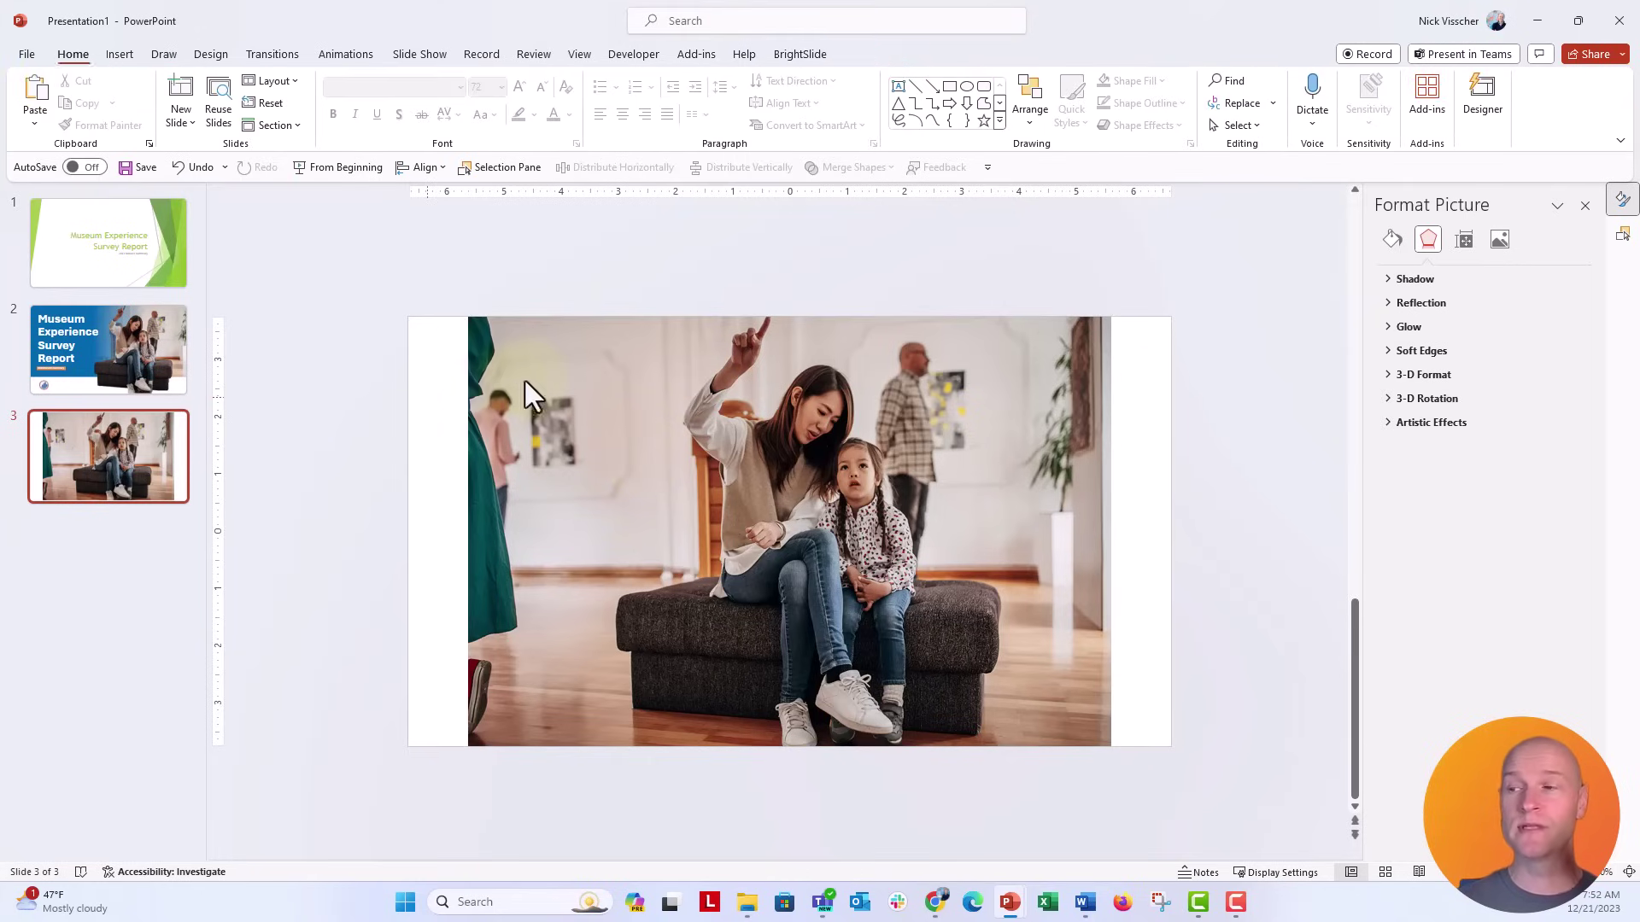
left_click(528, 380)
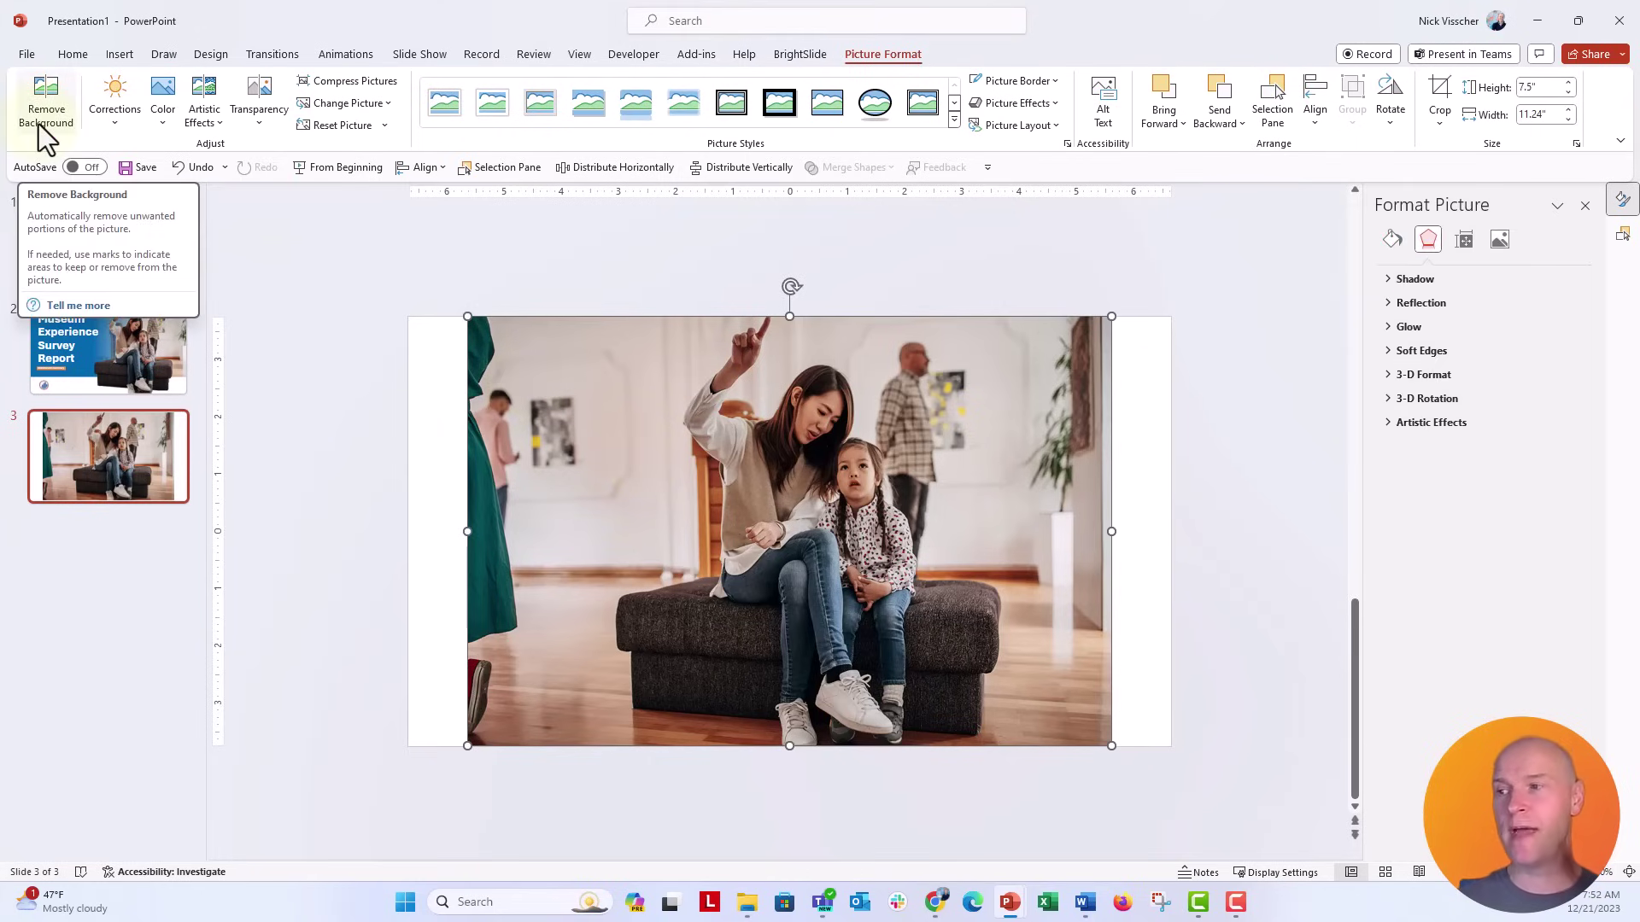
Step: Use Remove Background on the top copy, marking the woman's hand, sweater, thigh, the girl's head, hair and shoes to keep
left_click(38, 125)
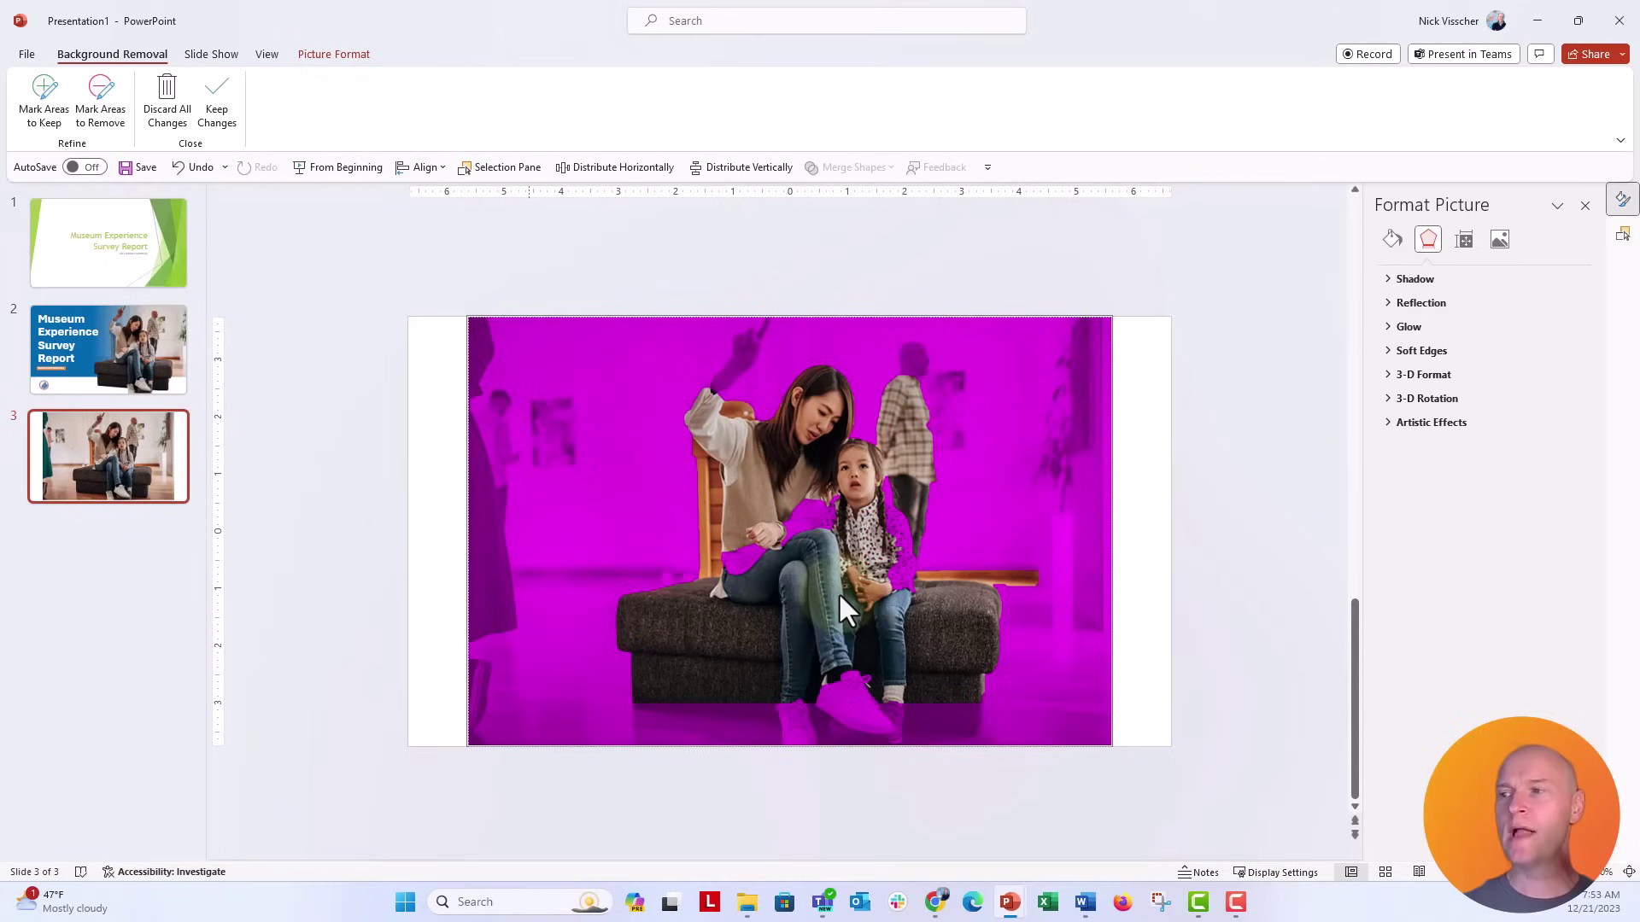
left_click(44, 104)
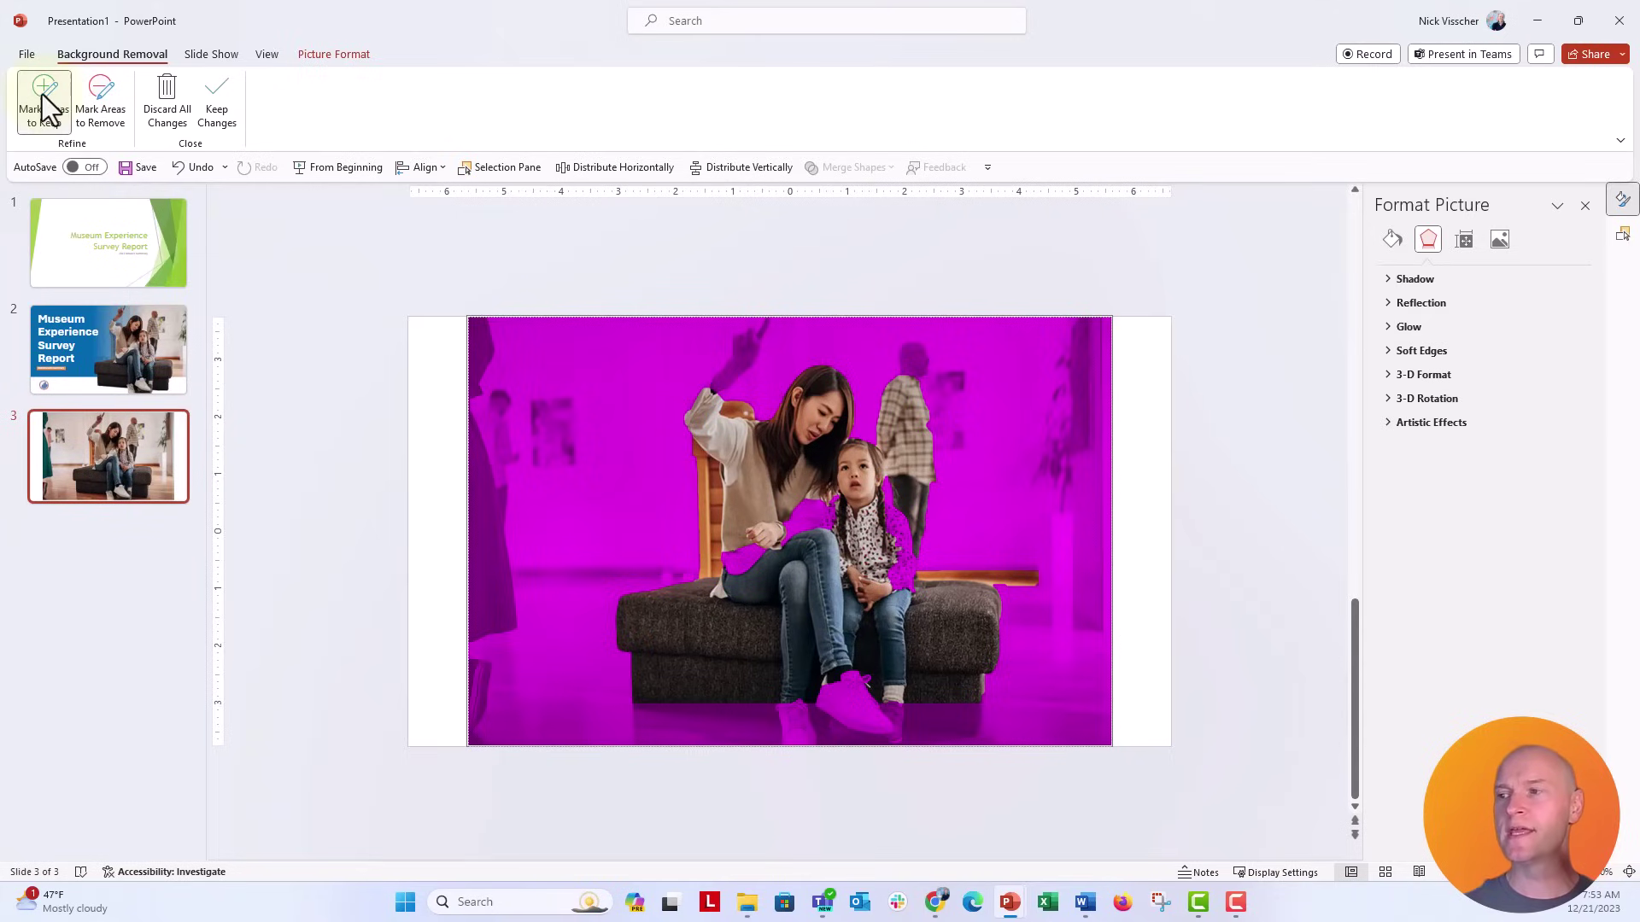
left_click_drag(715, 389, 739, 371)
mouse_move(752, 553)
left_mouse_down()
mouse_move(811, 518)
mouse_move(896, 527)
mouse_move(906, 558)
left_mouse_up()
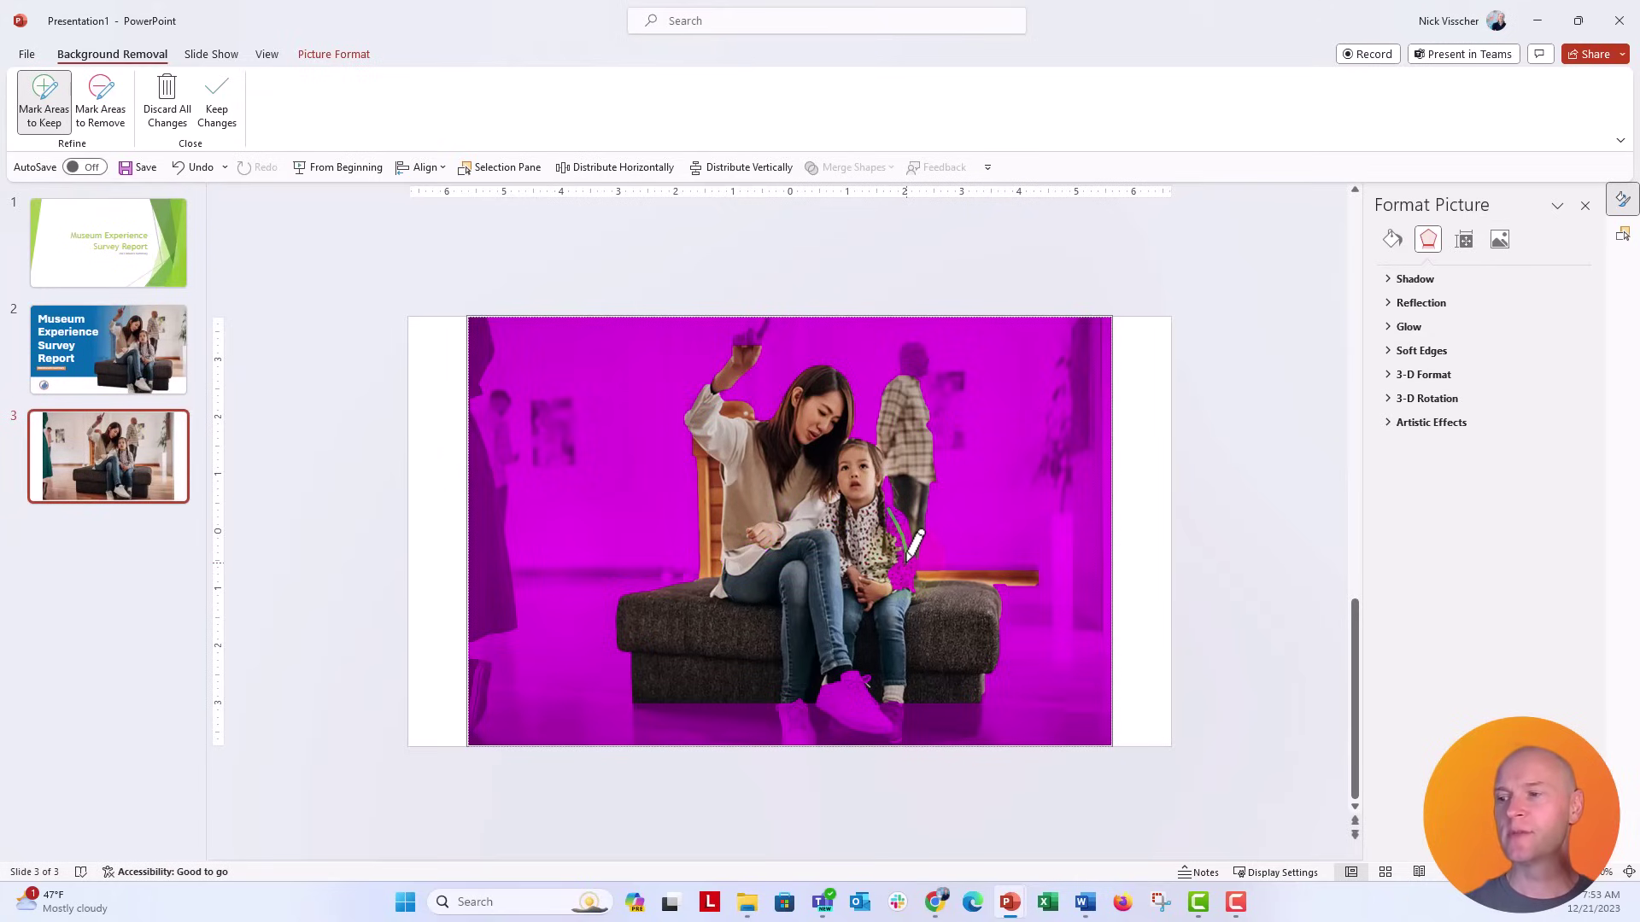
mouse_move(848, 694)
left_mouse_down()
mouse_move(853, 715)
mouse_move(798, 728)
left_mouse_up()
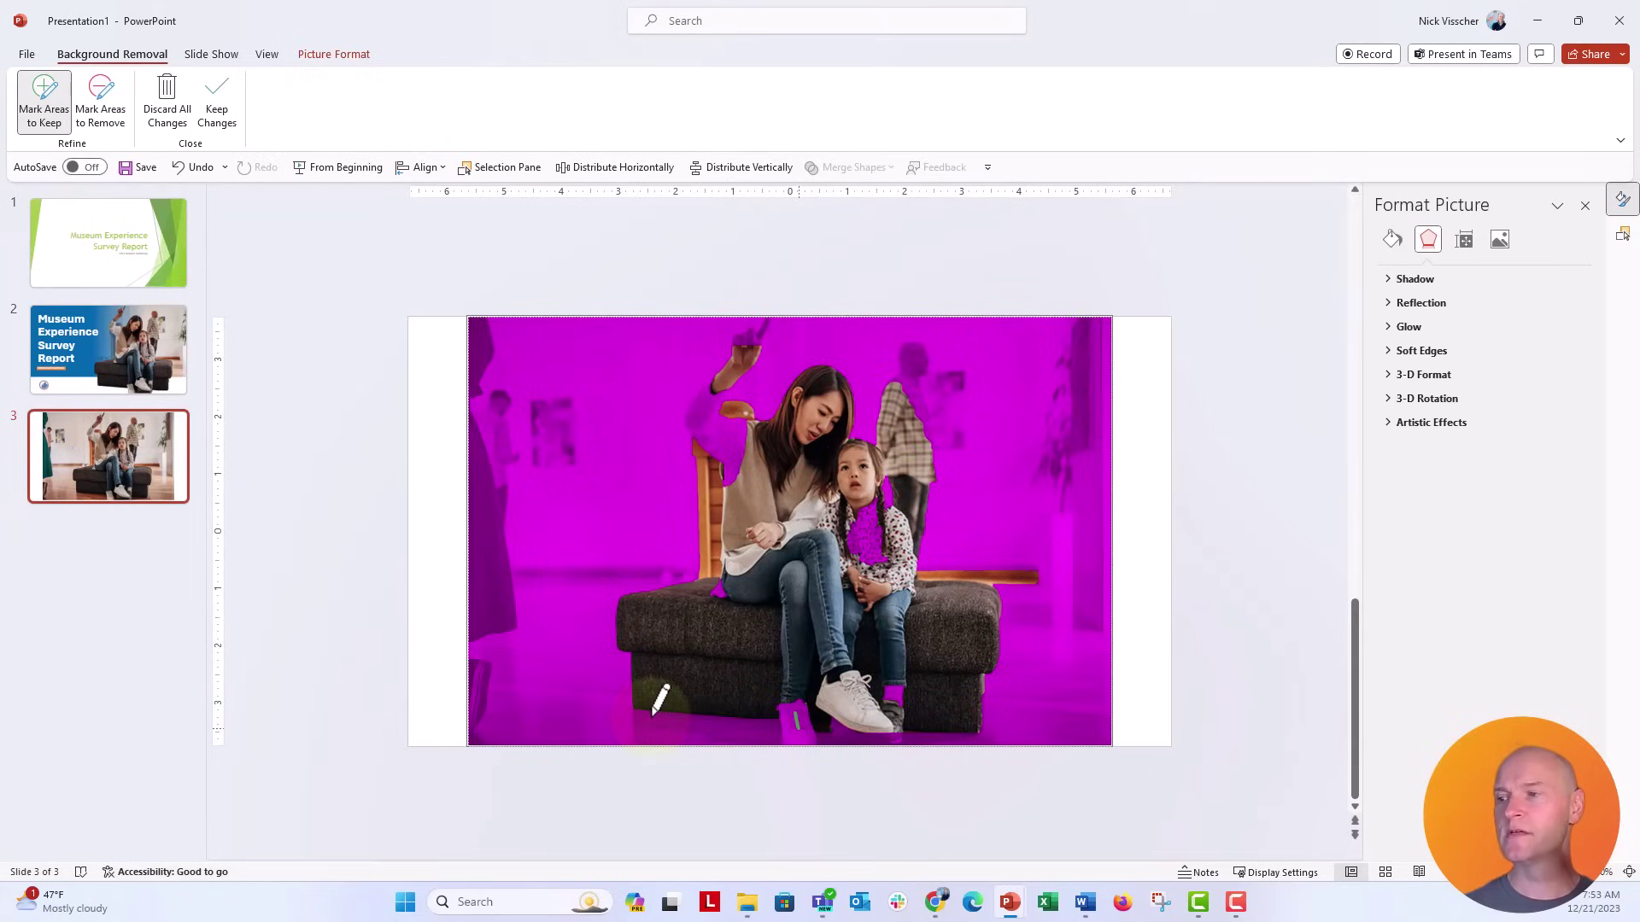
left_click(893, 692)
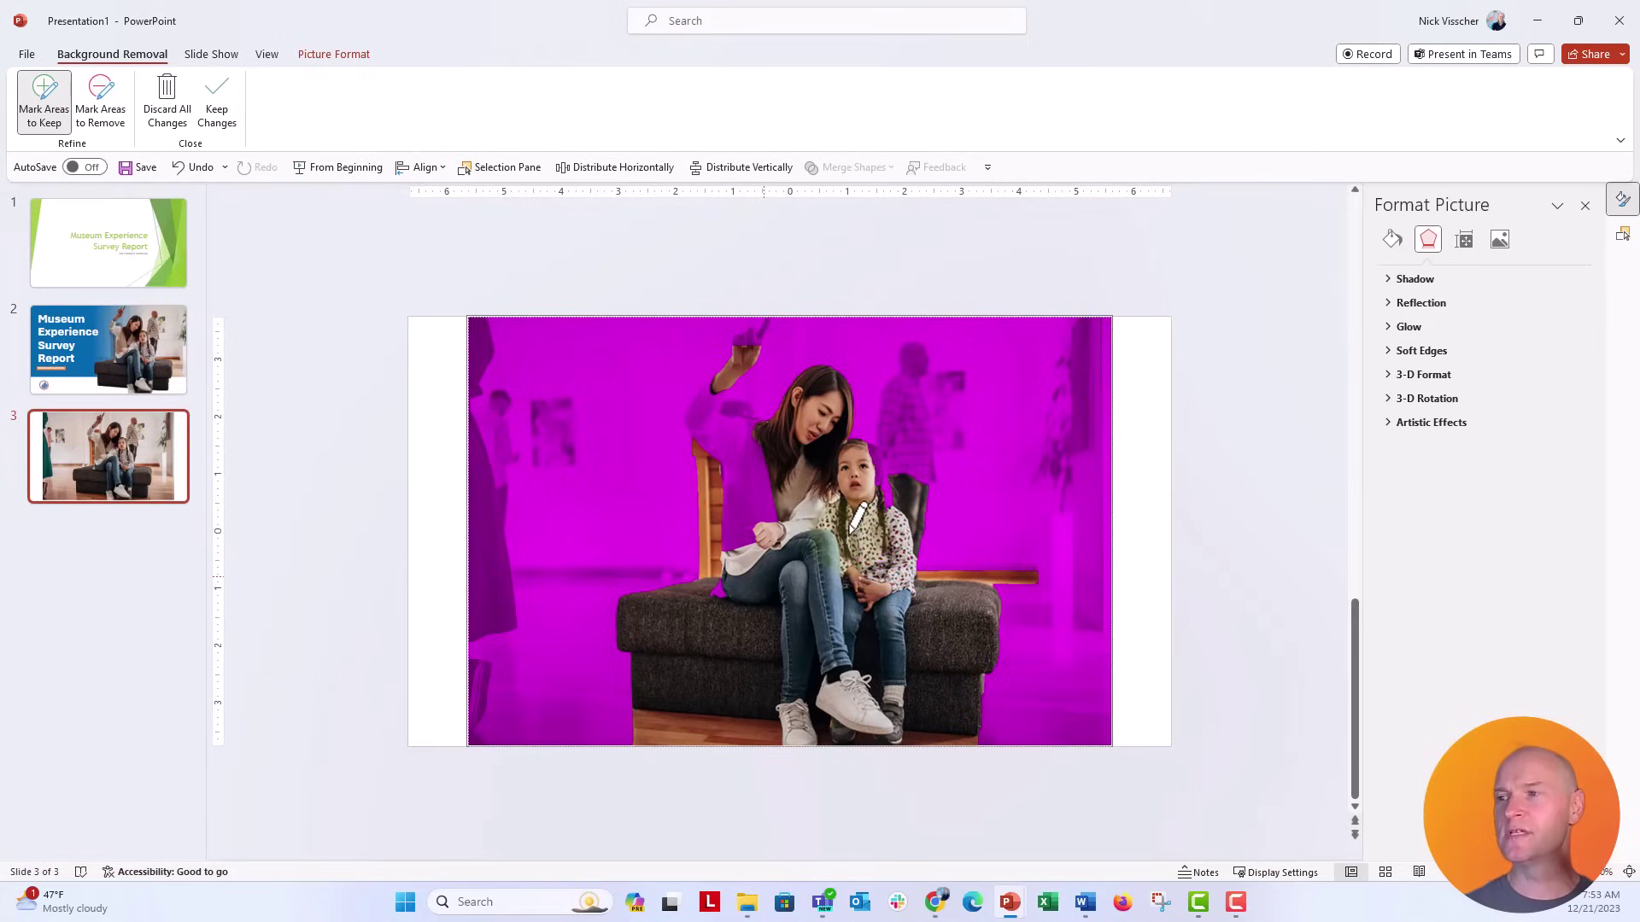
mouse_move(743, 524)
left_mouse_down()
mouse_move(714, 417)
mouse_move(709, 429)
left_mouse_up()
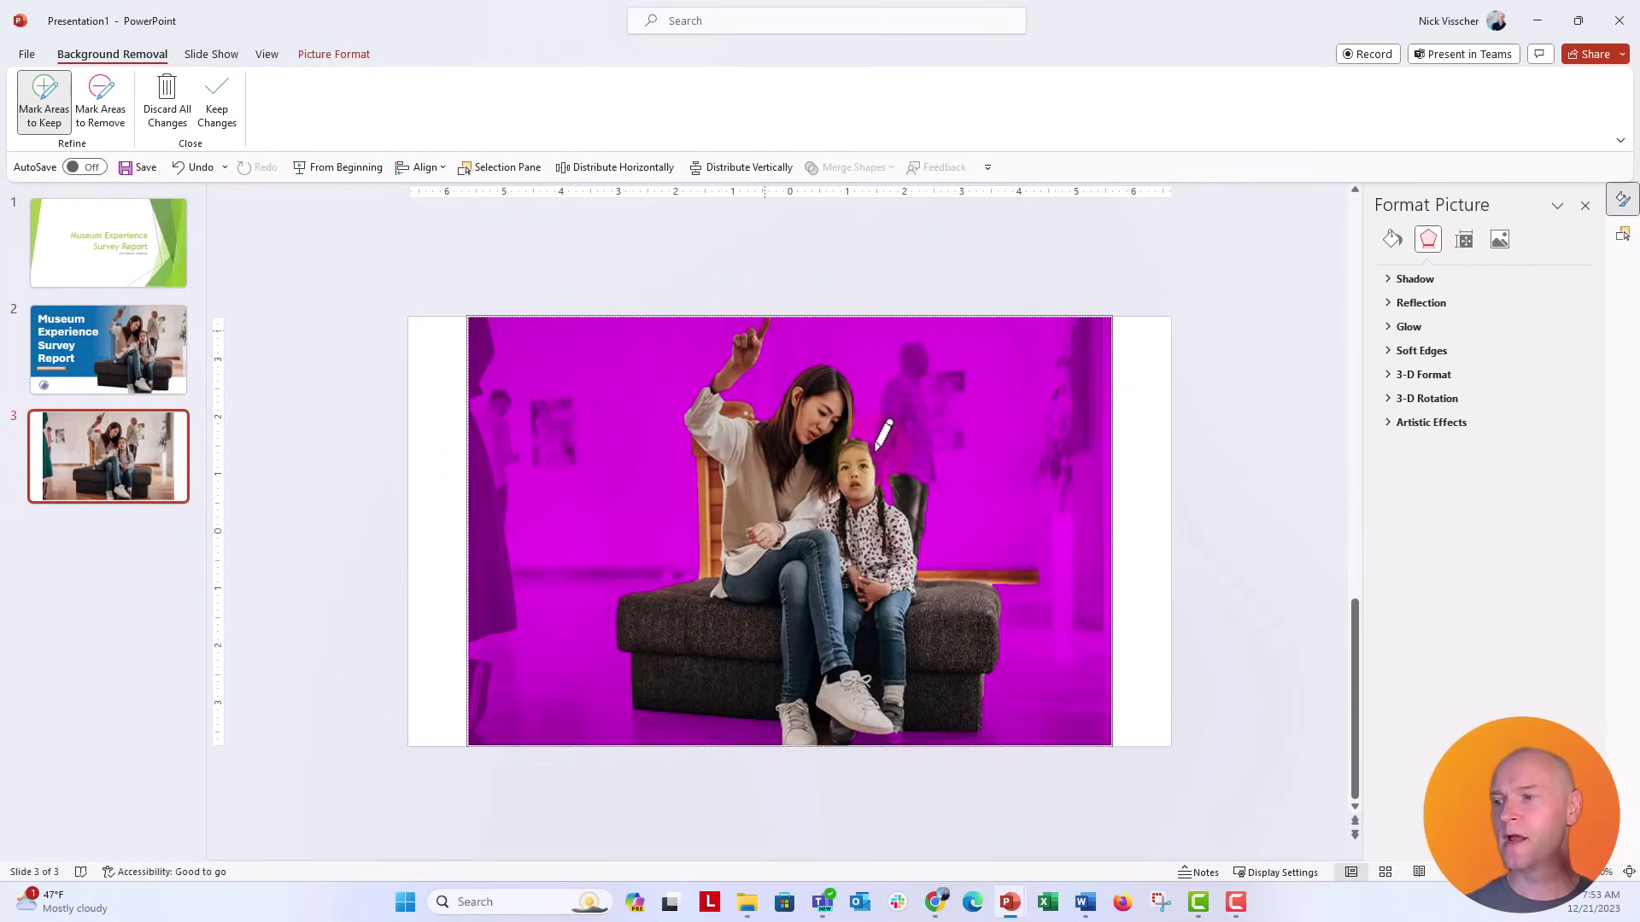
left_click_drag(877, 449, 877, 475)
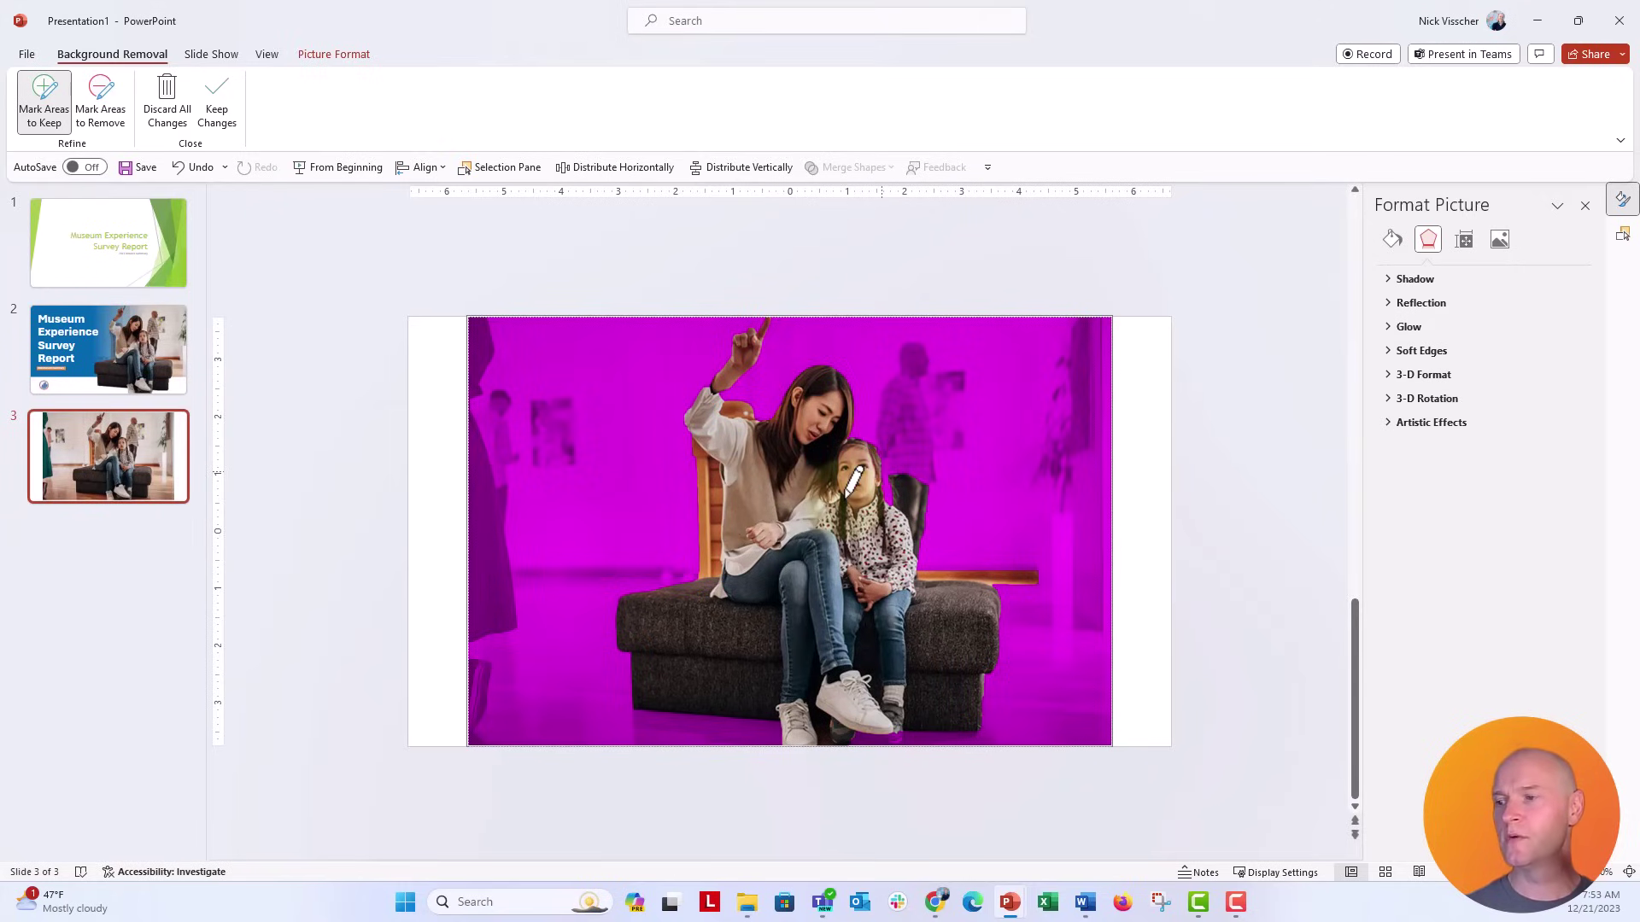
mouse_move(886, 708)
left_mouse_down()
mouse_move(897, 733)
mouse_move(863, 651)
left_mouse_up()
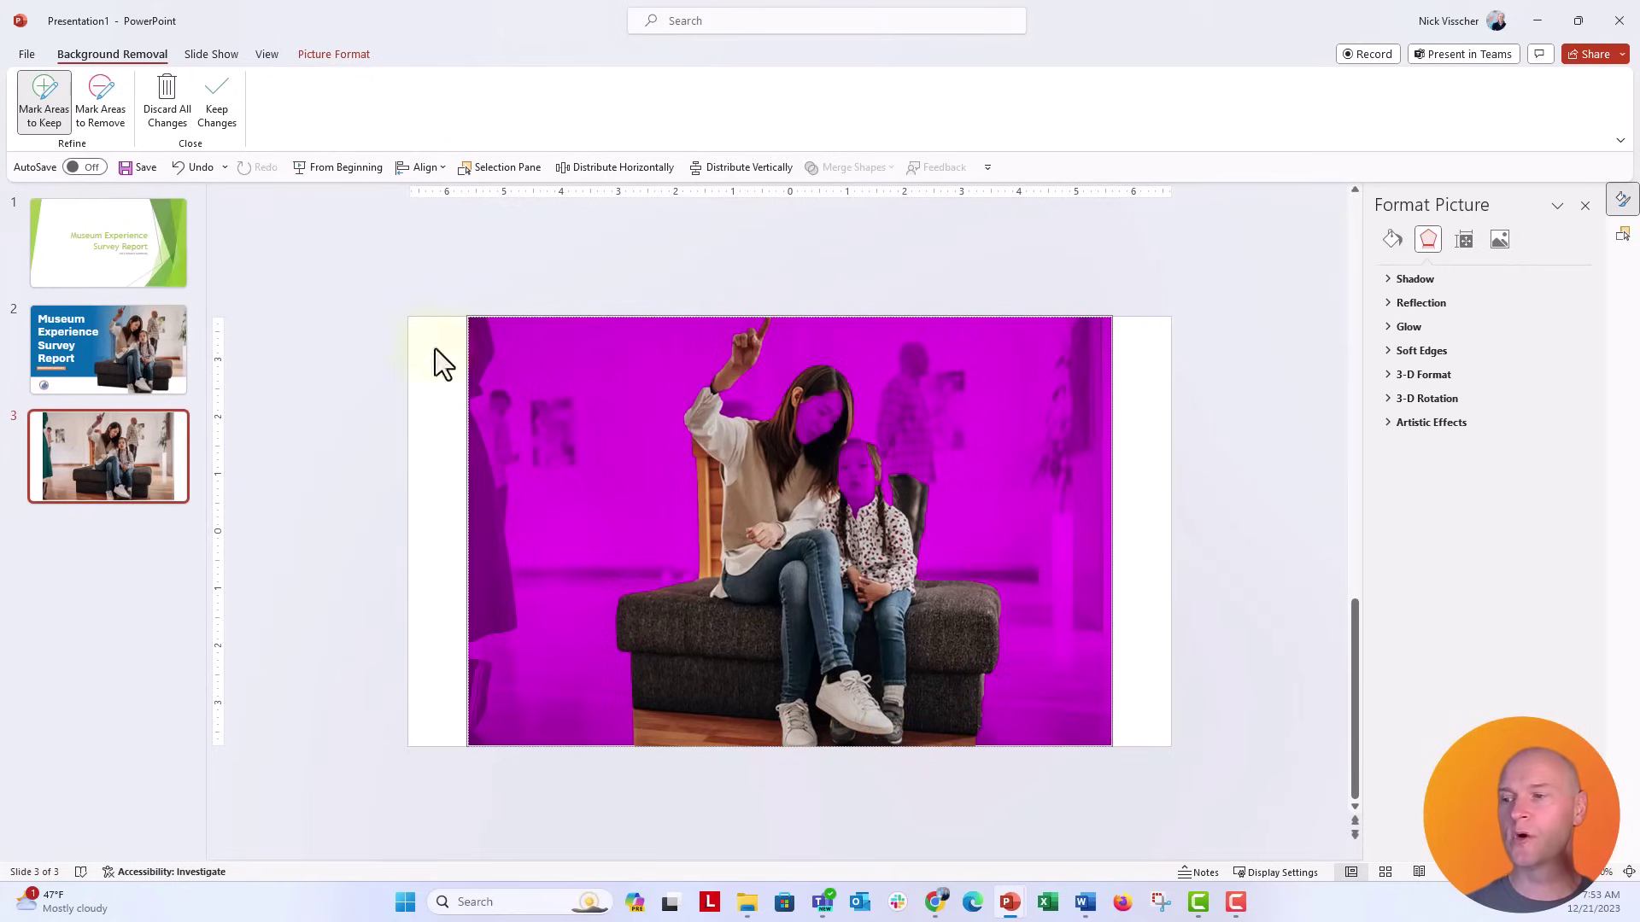
Step: Mark the floor strip, the background man and the chair behind the woman for removal
left_click(103, 110)
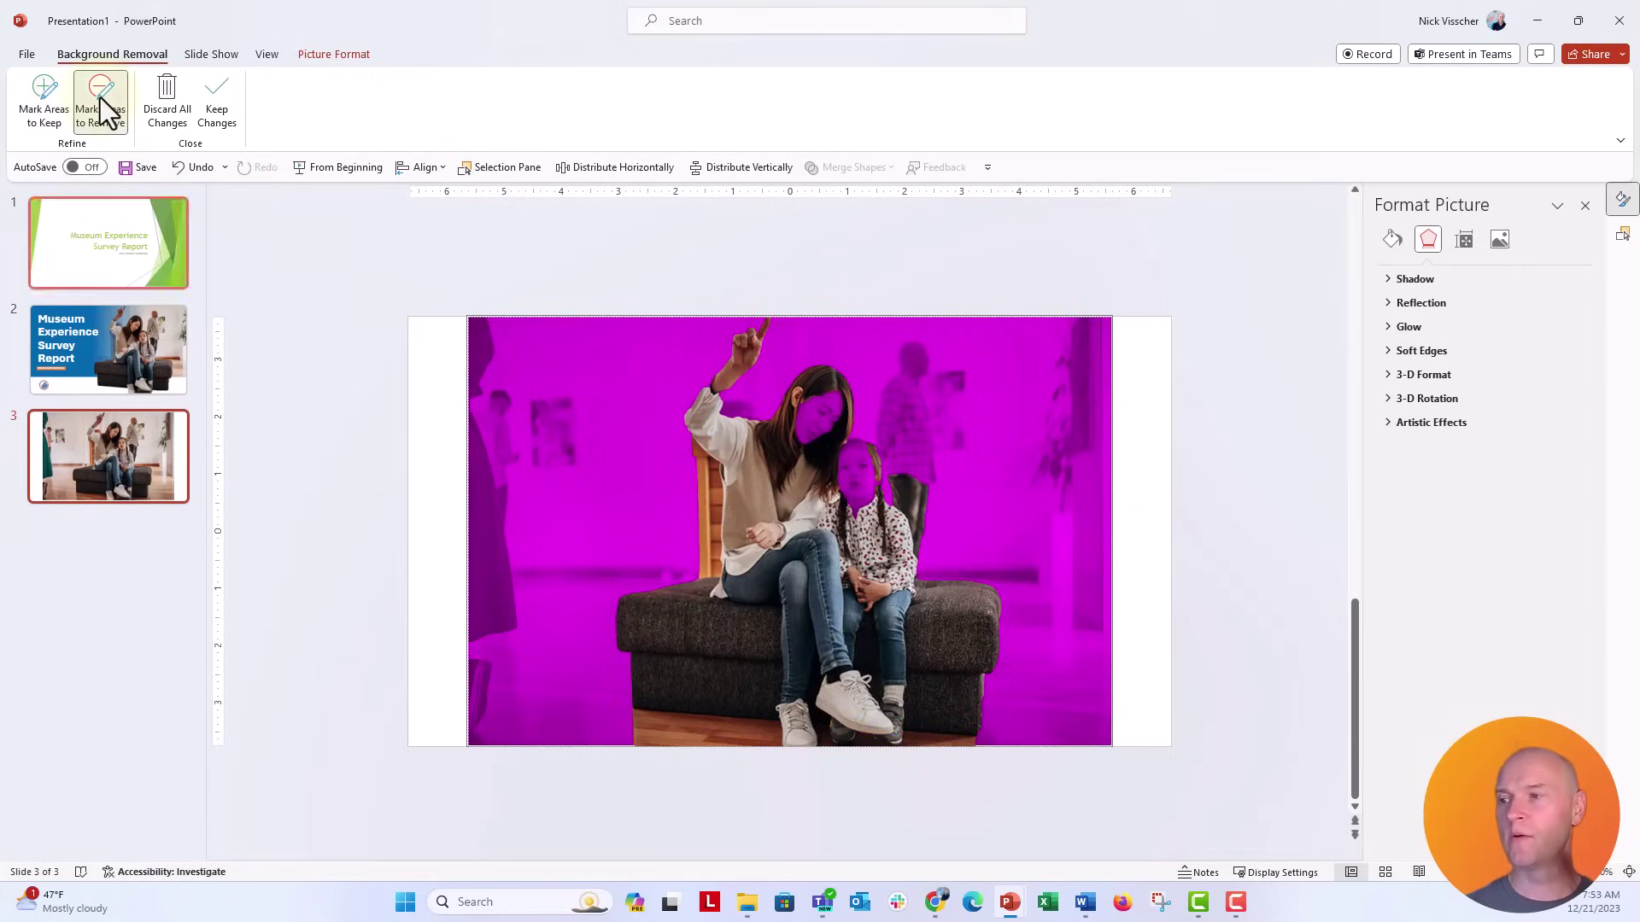
left_click_drag(651, 722, 730, 733)
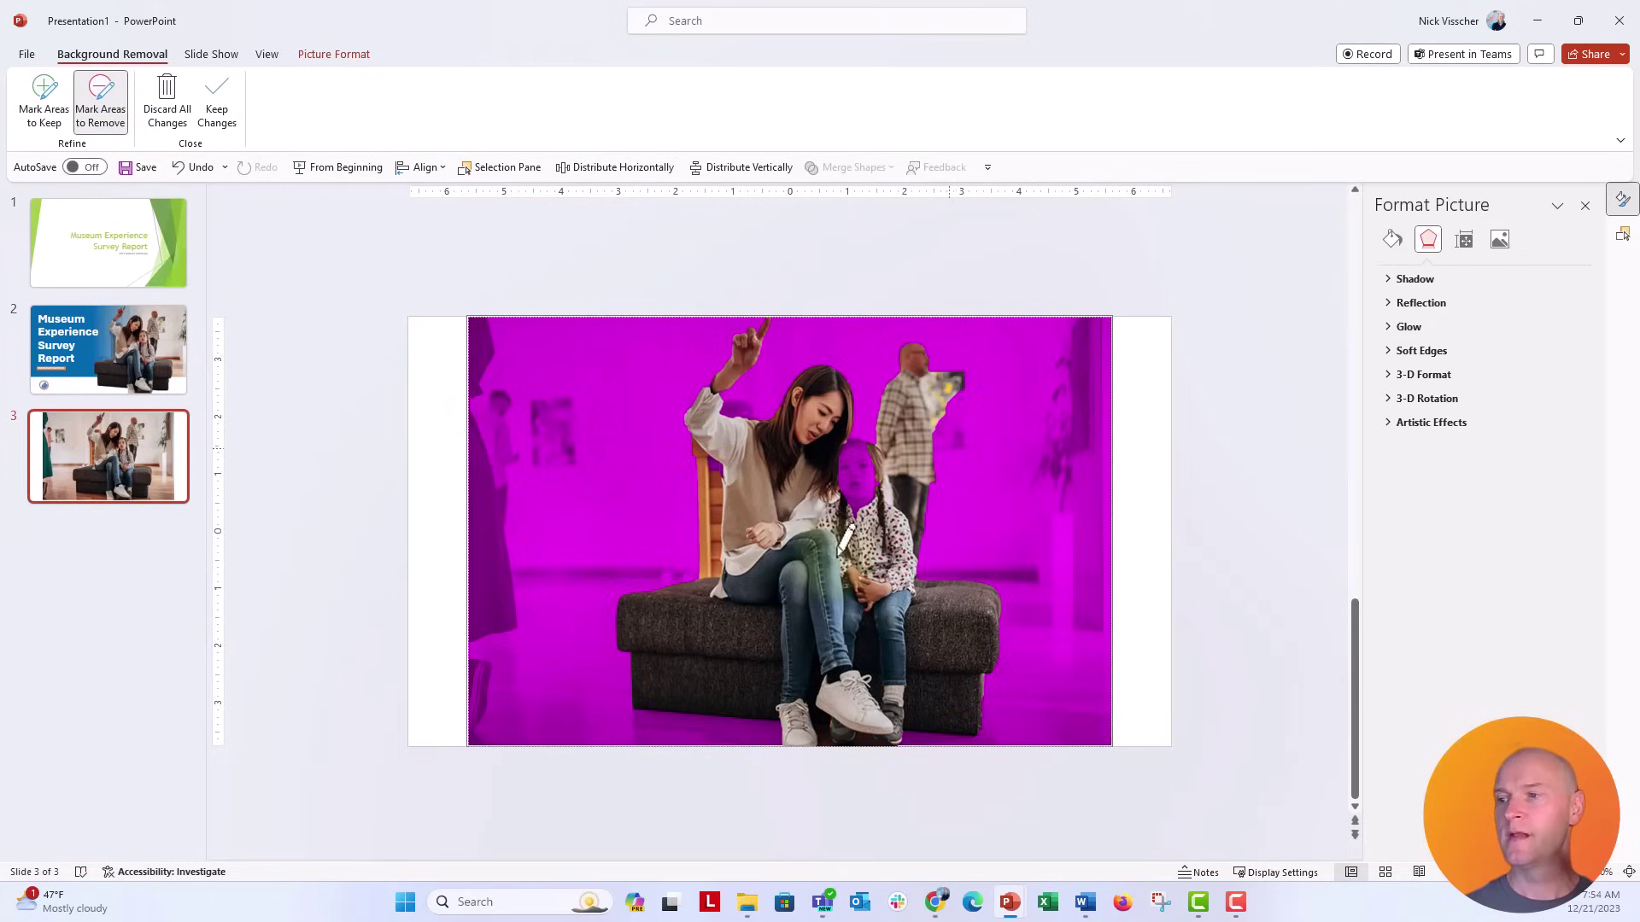
mouse_move(934, 511)
left_mouse_down()
mouse_move(886, 427)
mouse_move(924, 378)
left_mouse_up()
left_click_drag(965, 445, 966, 450)
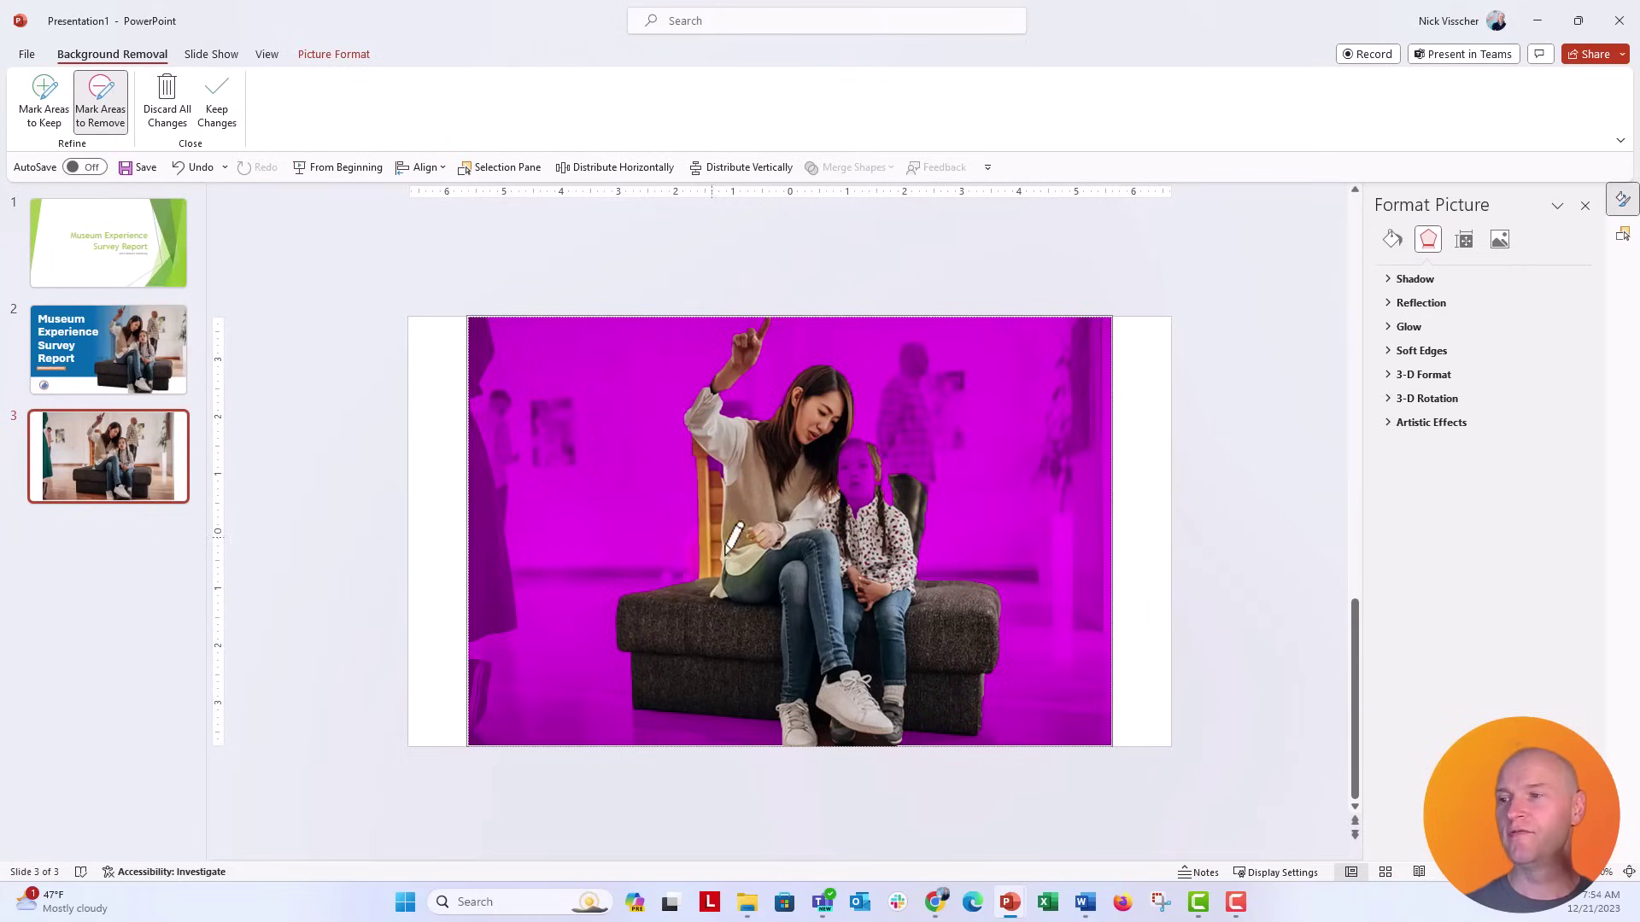
mouse_move(707, 570)
left_mouse_down()
mouse_move(714, 476)
mouse_move(699, 469)
left_mouse_up()
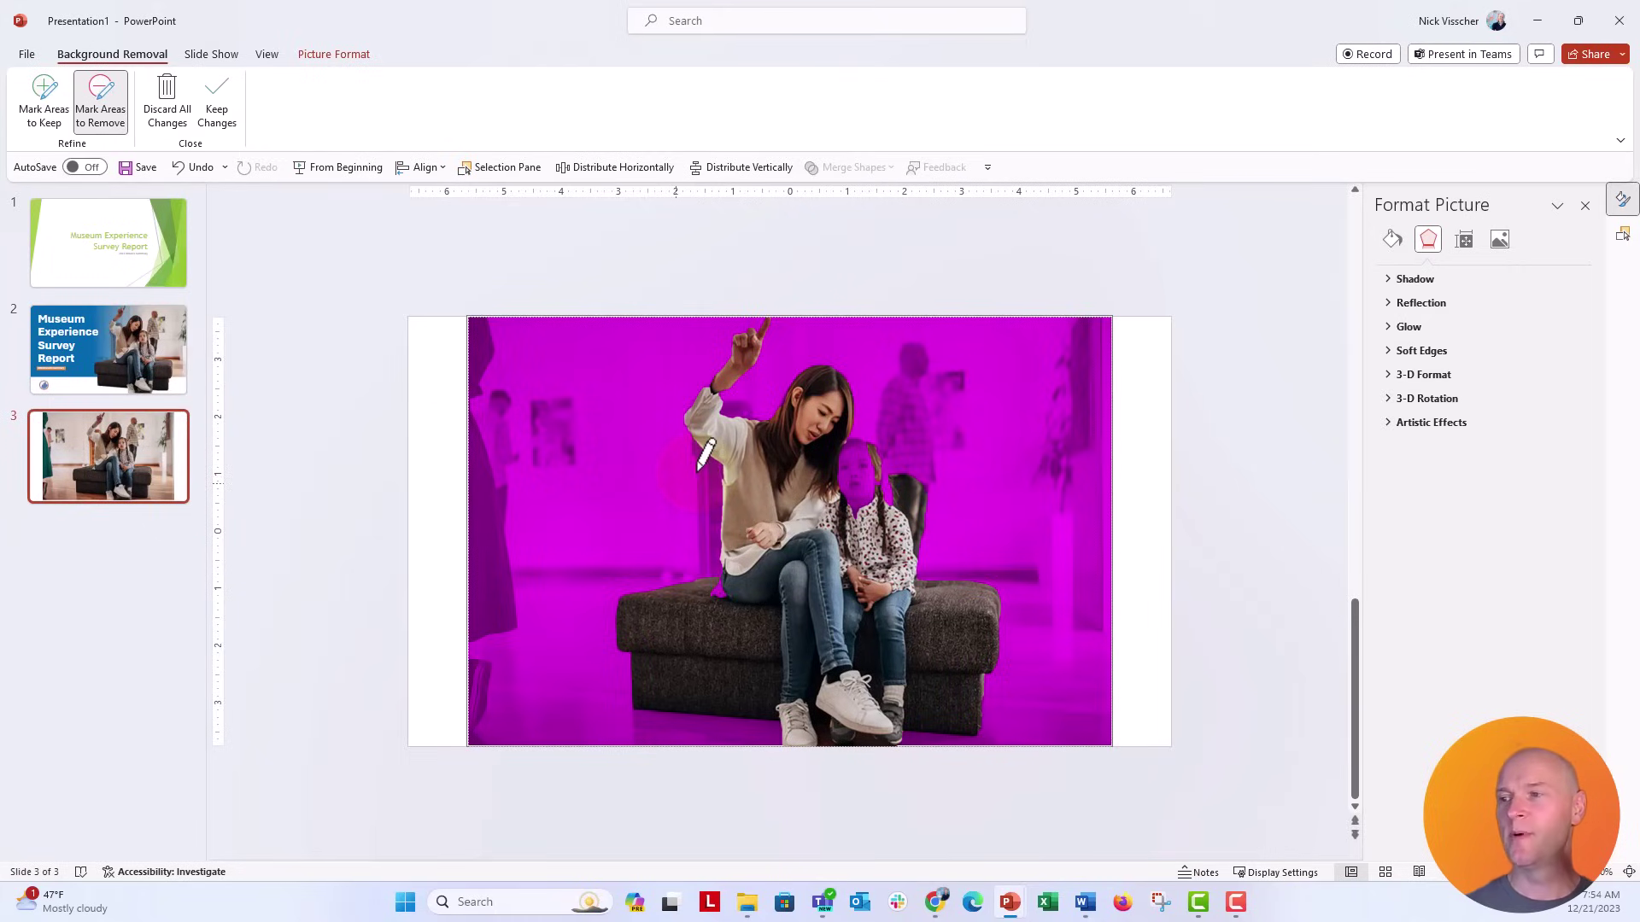
Step: Mark the chair seat, the girl's face and the woman's hair and neck as areas to keep
left_click(44, 103)
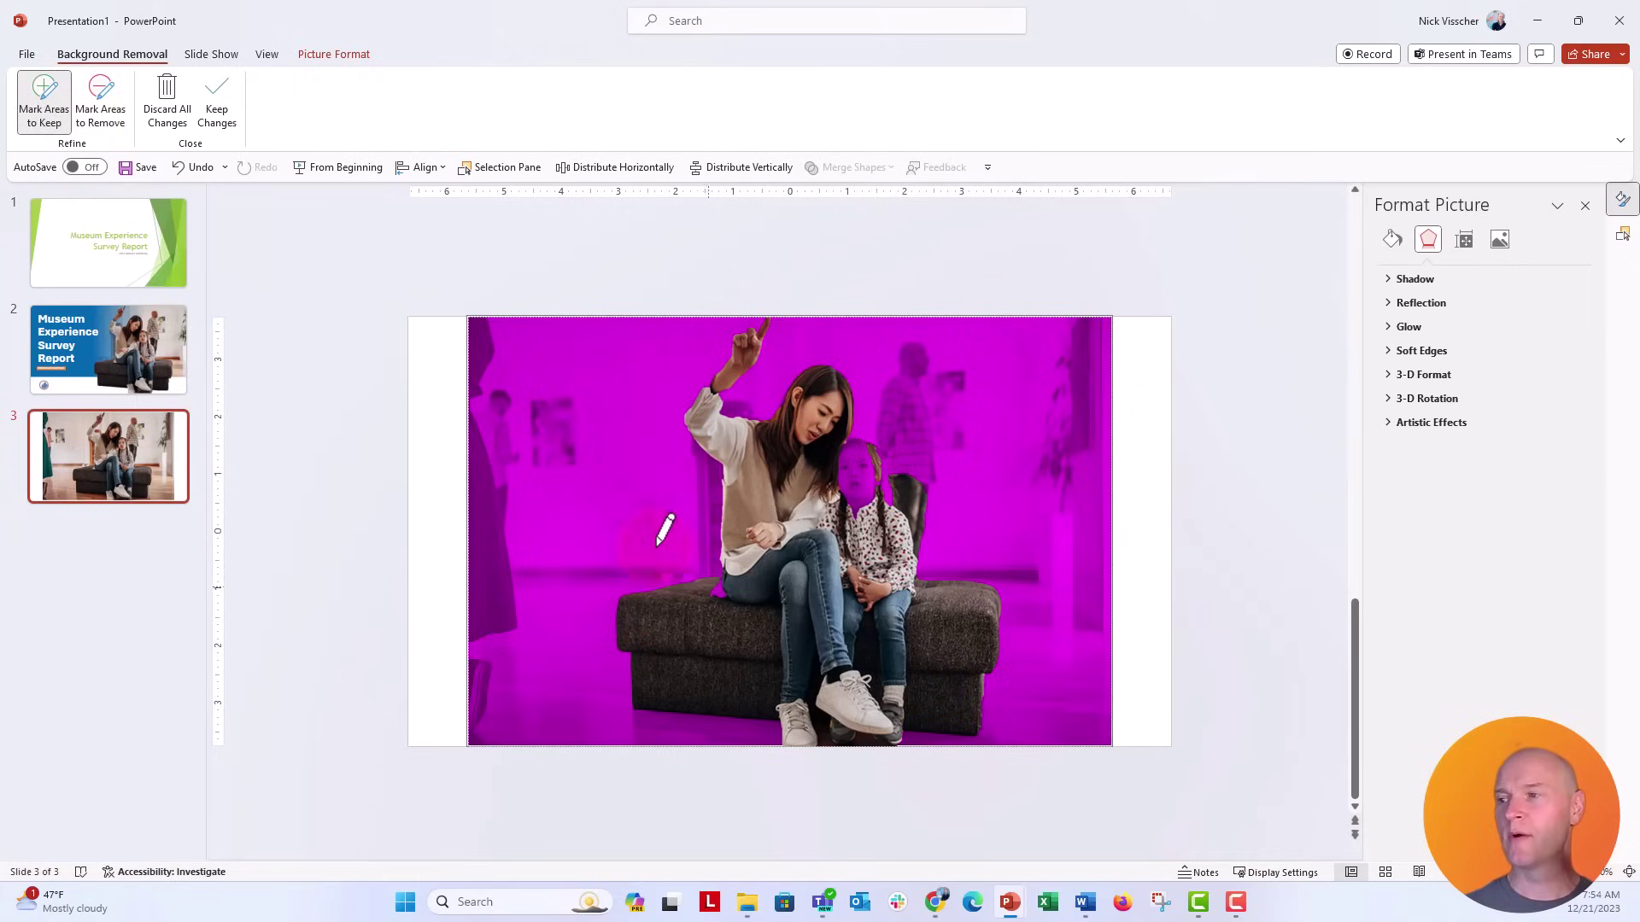
left_click(711, 597)
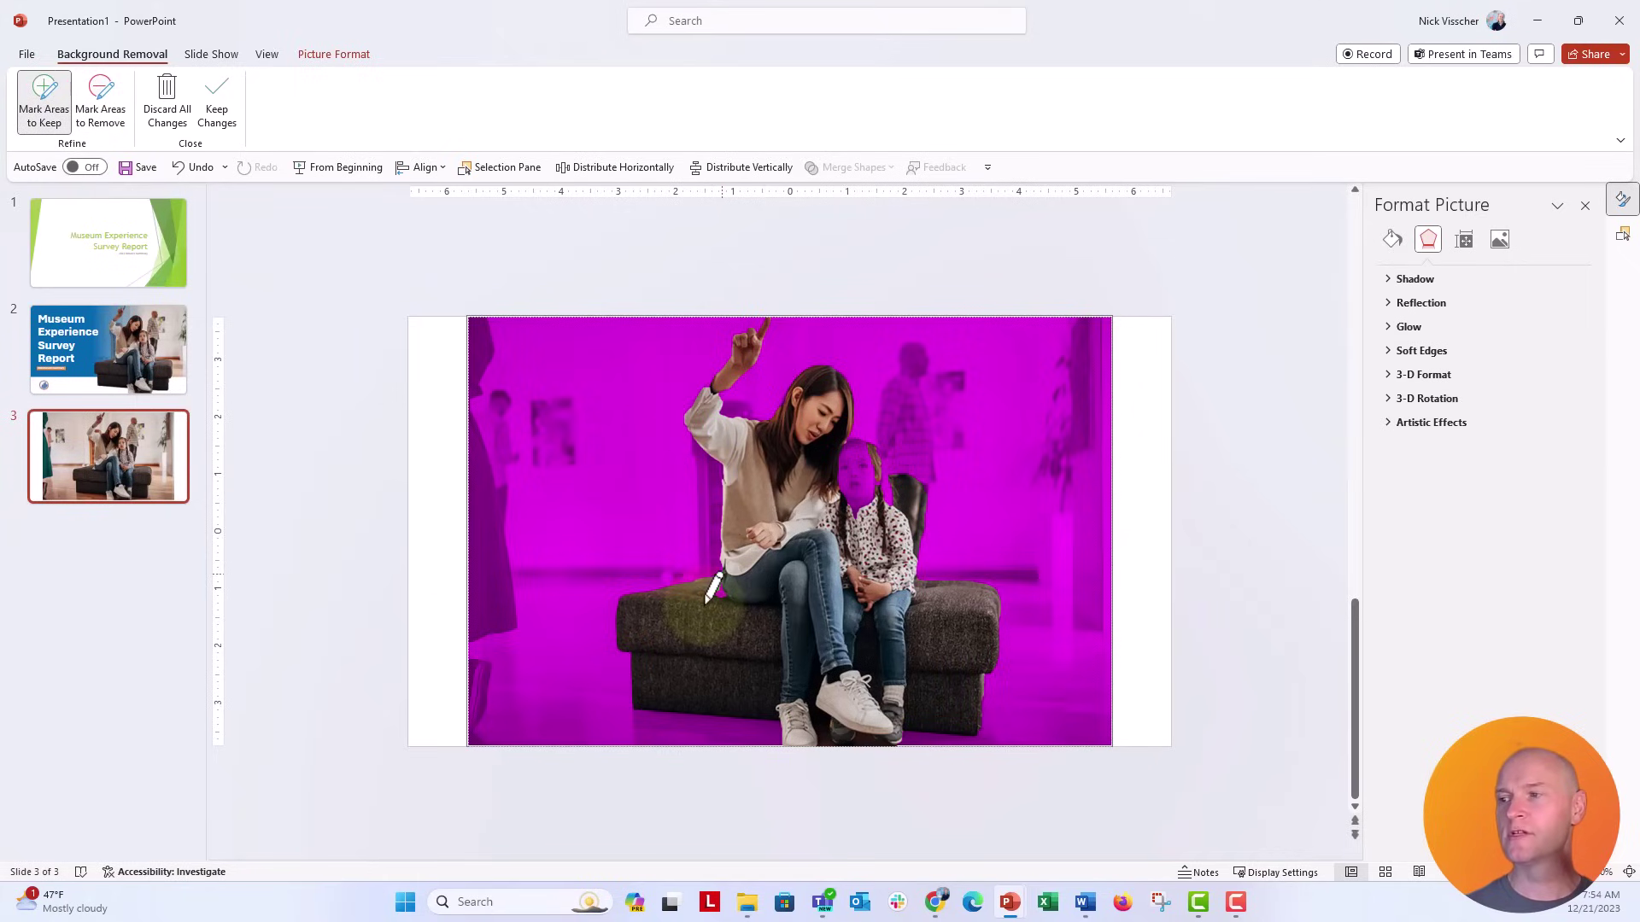
left_click(858, 480)
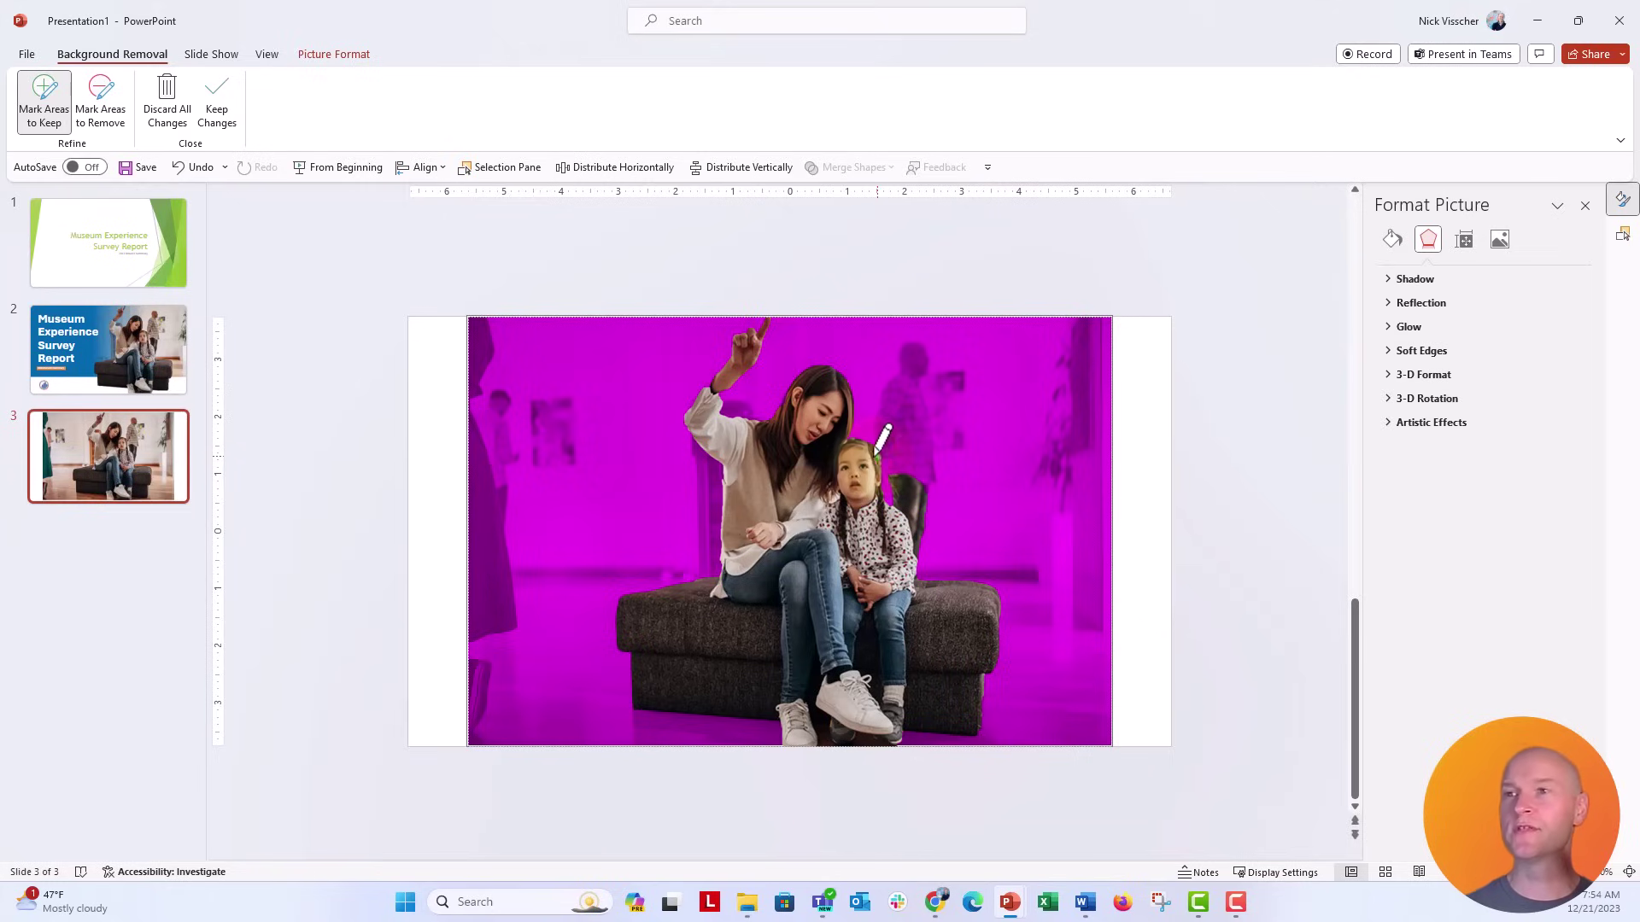
left_click_drag(876, 453, 811, 473)
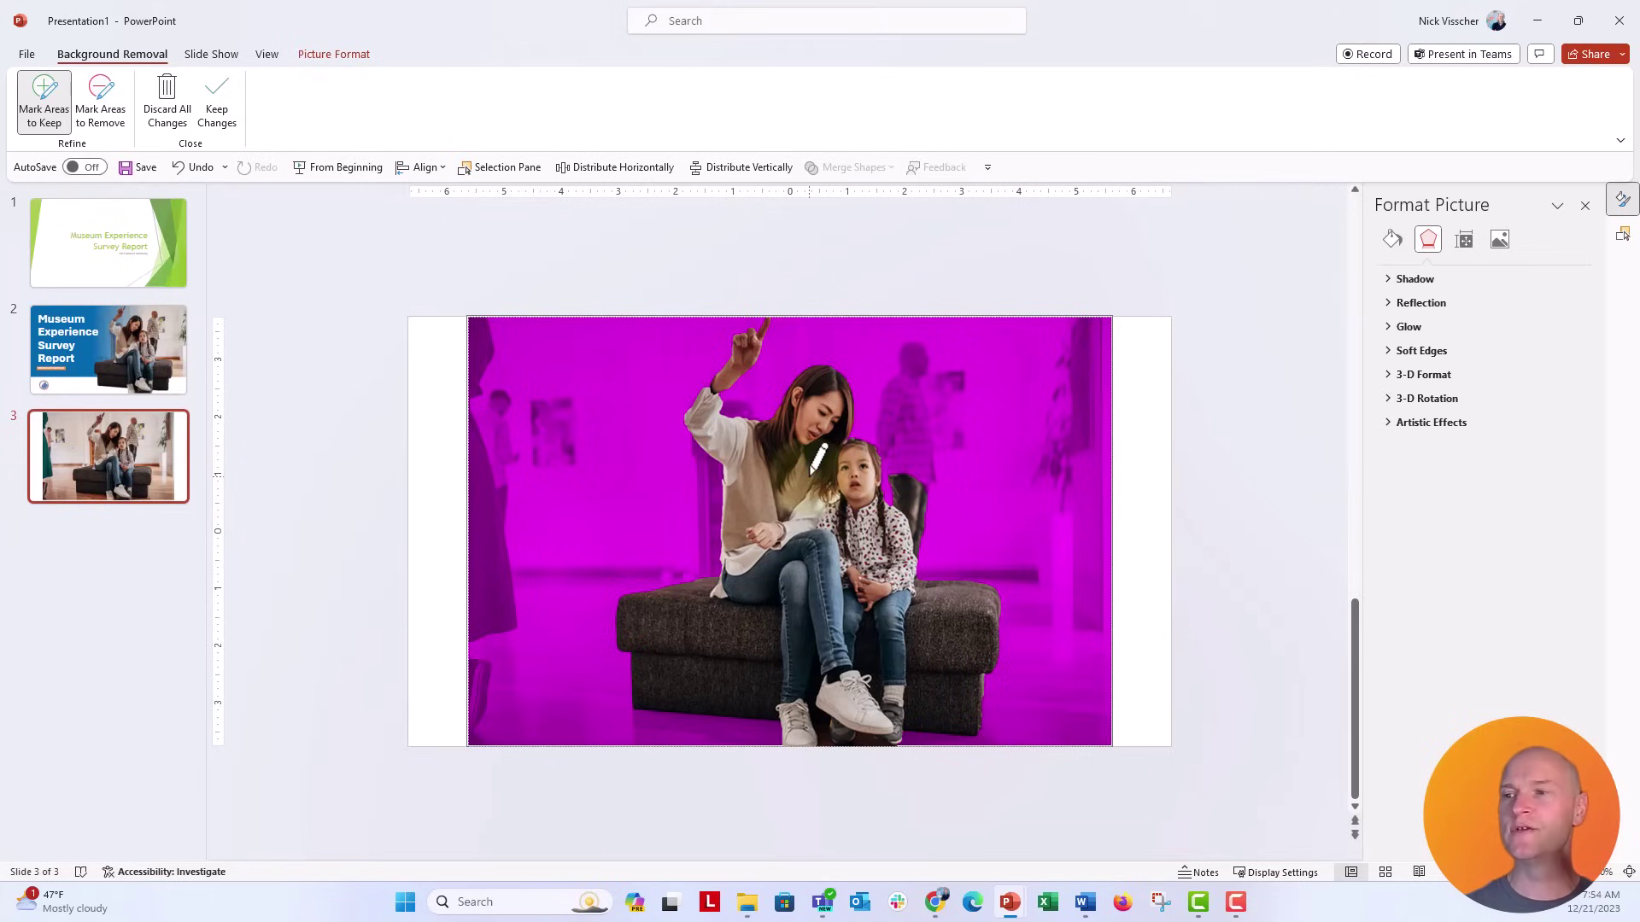
Step: Apply the background removal and reposition the cutout photo
left_click(220, 115)
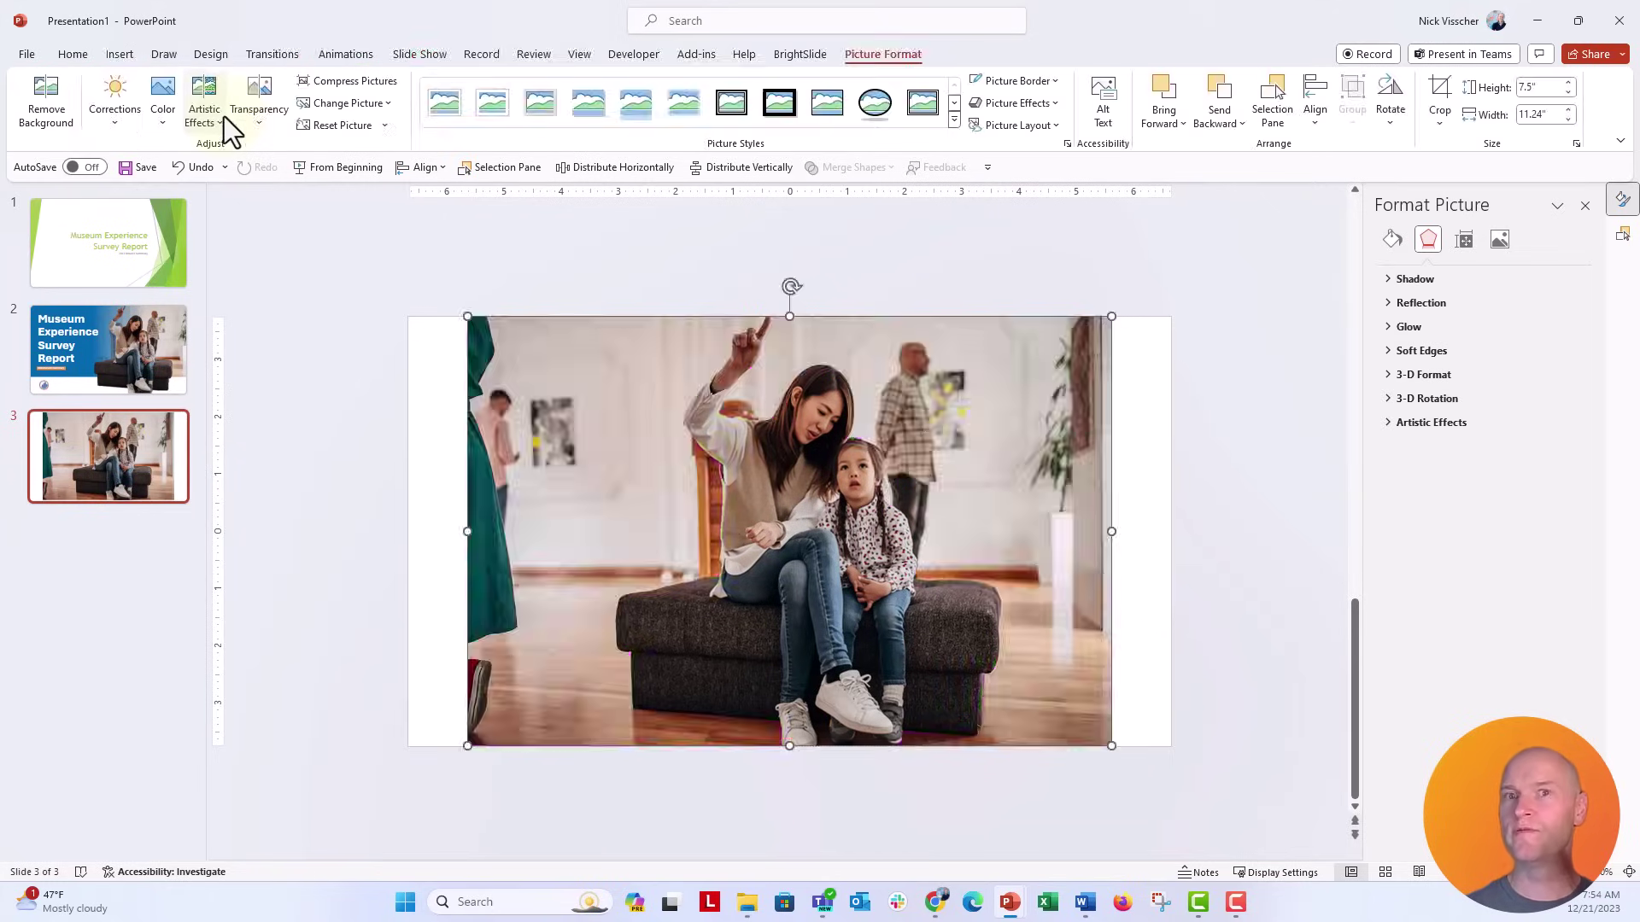
mouse_move(814, 478)
left_mouse_down()
mouse_move(703, 559)
mouse_move(427, 470)
mouse_move(584, 430)
mouse_move(708, 509)
mouse_move(657, 499)
mouse_move(815, 474)
left_mouse_up()
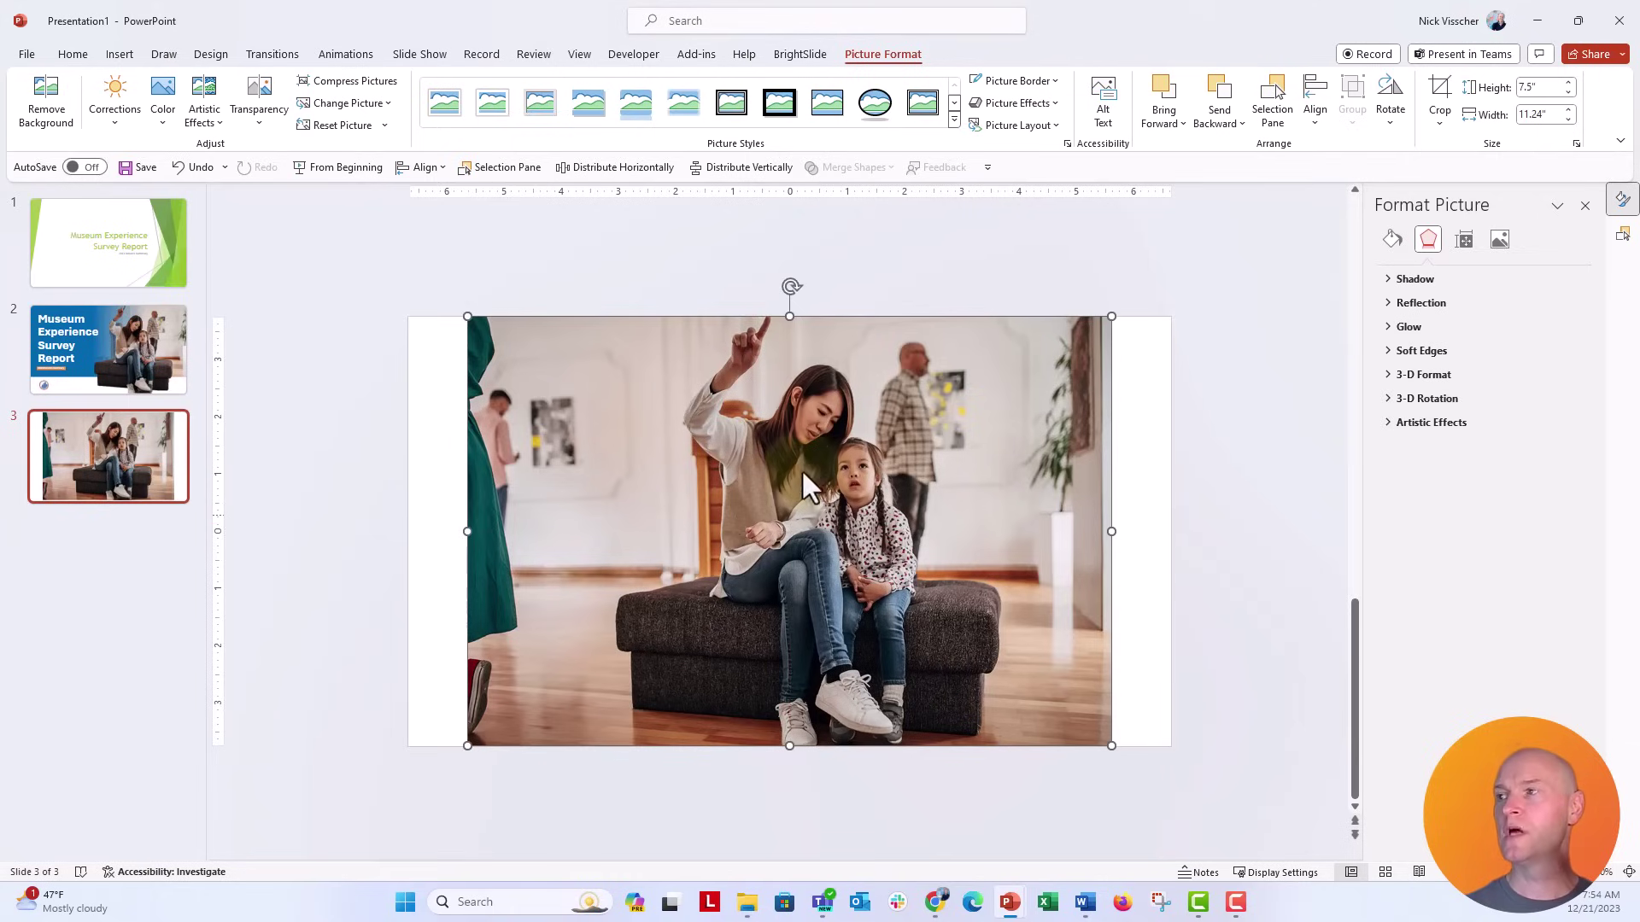
left_click(393, 428)
Step: Select the pictures and nudge them right until they meet the slide's right edge
left_click_drag(340, 269, 1235, 838)
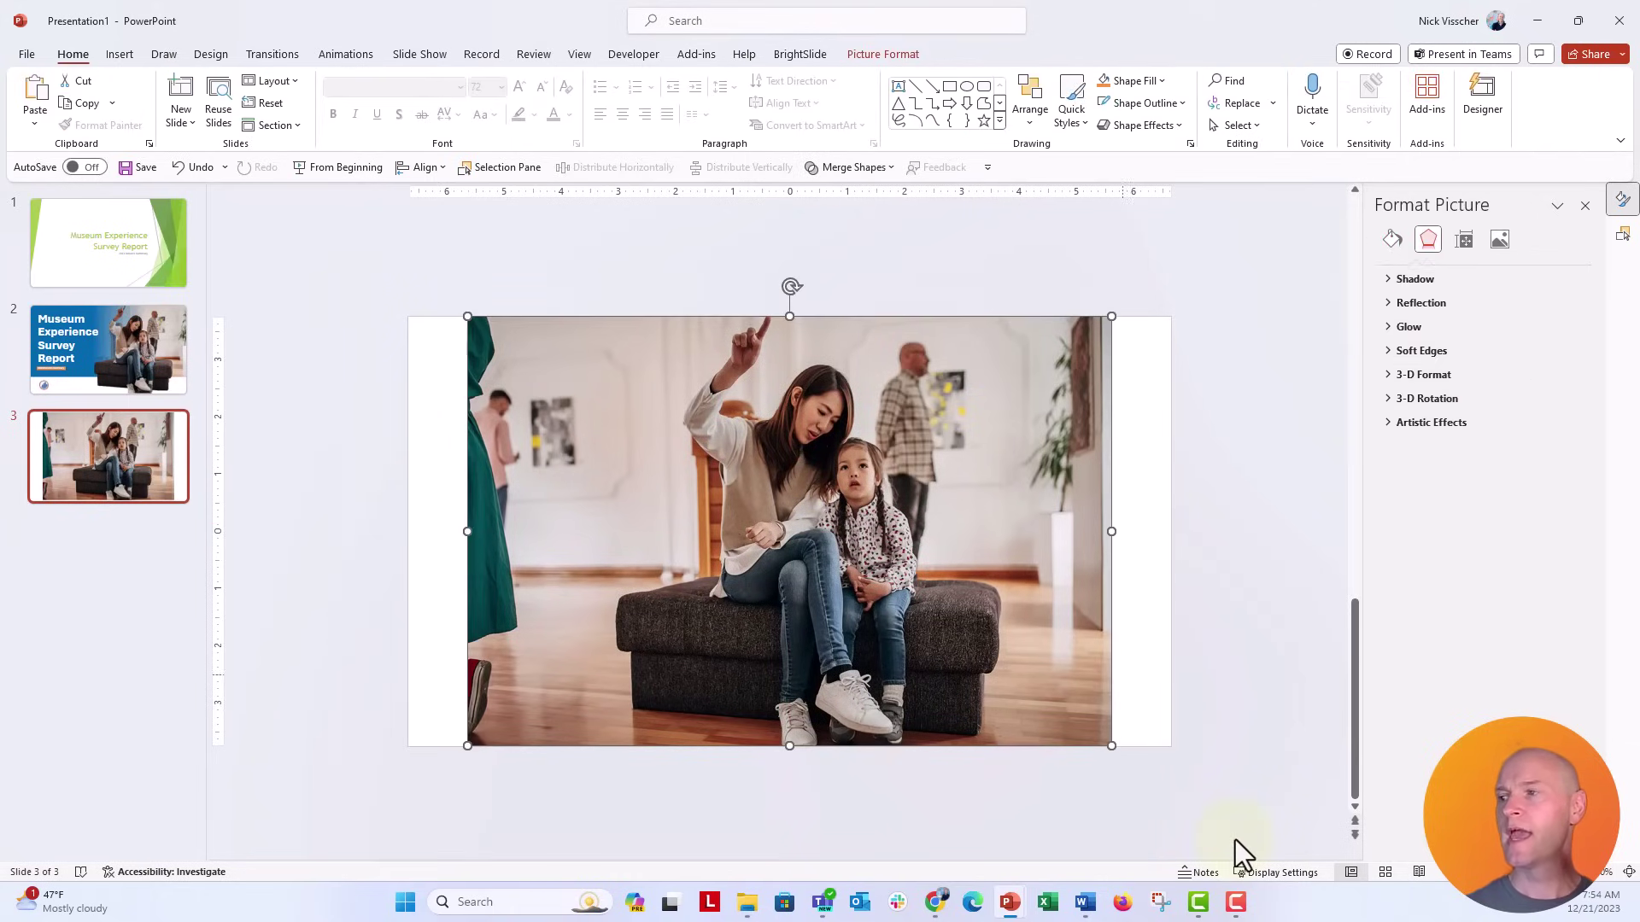
left_click(1018, 110)
mouse_move(1090, 398)
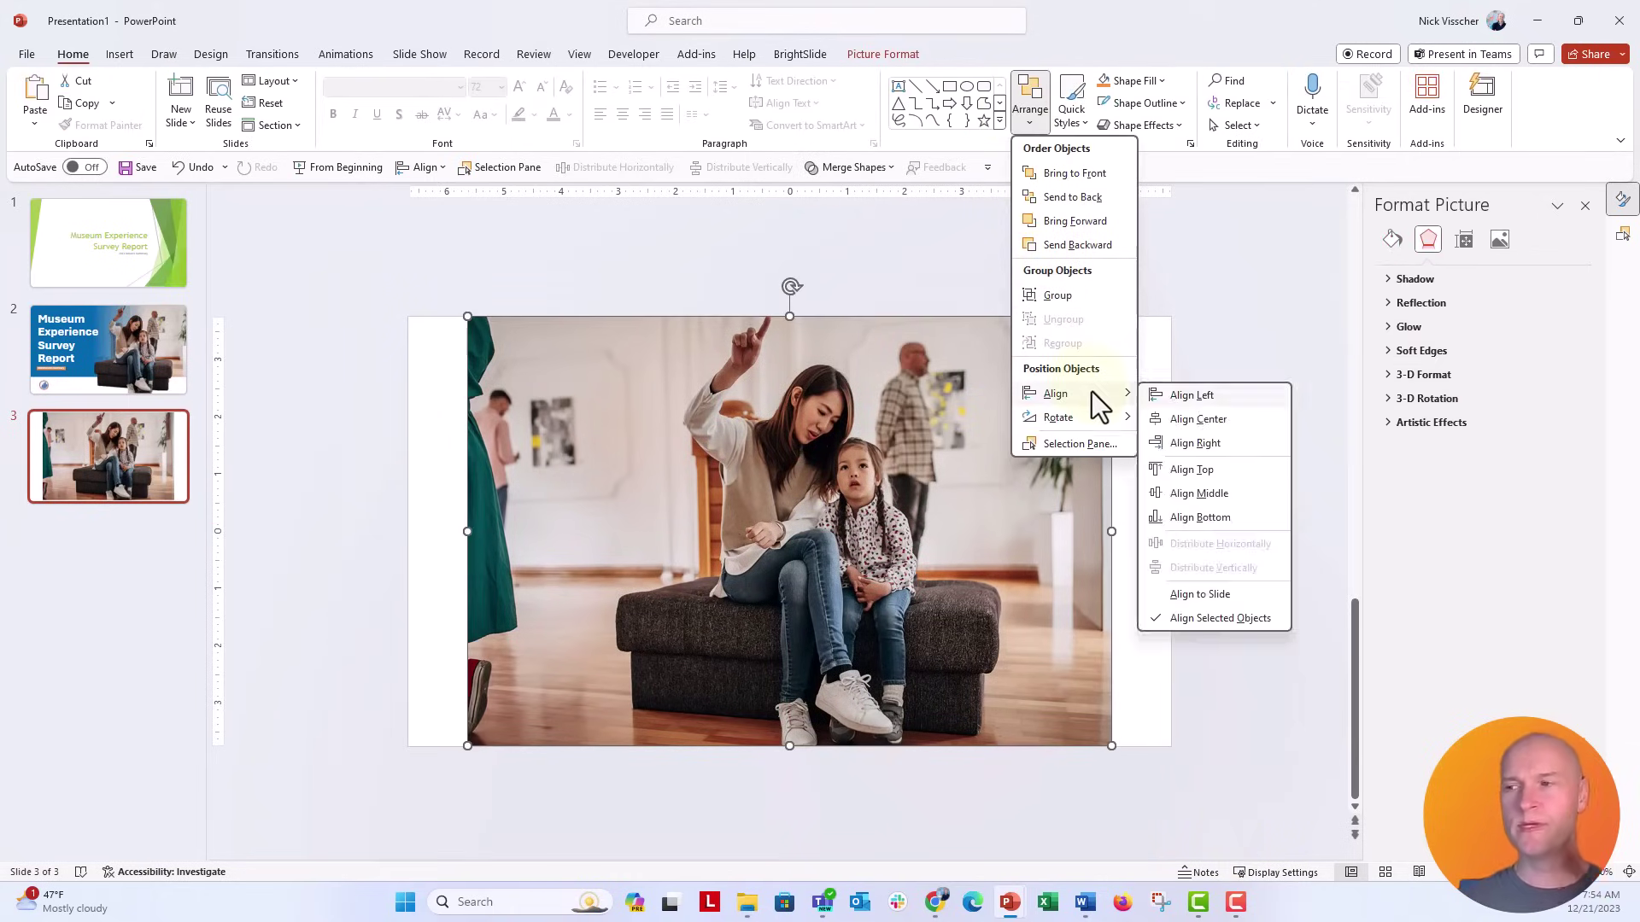
left_click(1170, 449)
key("ctrl+z")
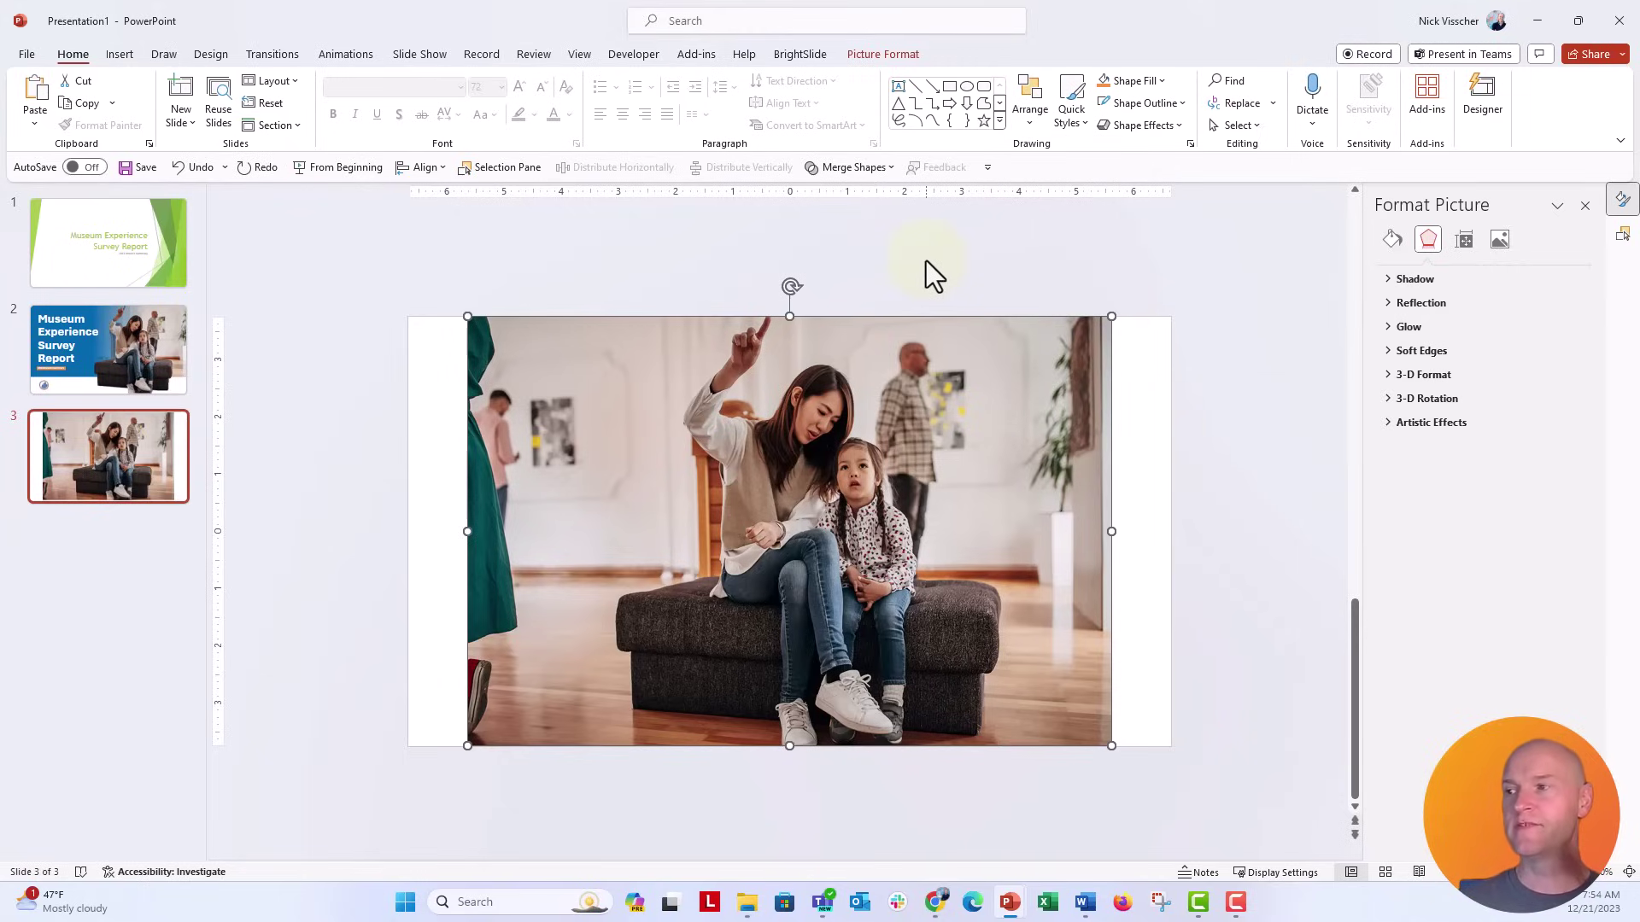
key("Right")
key("Right")
key("Right")
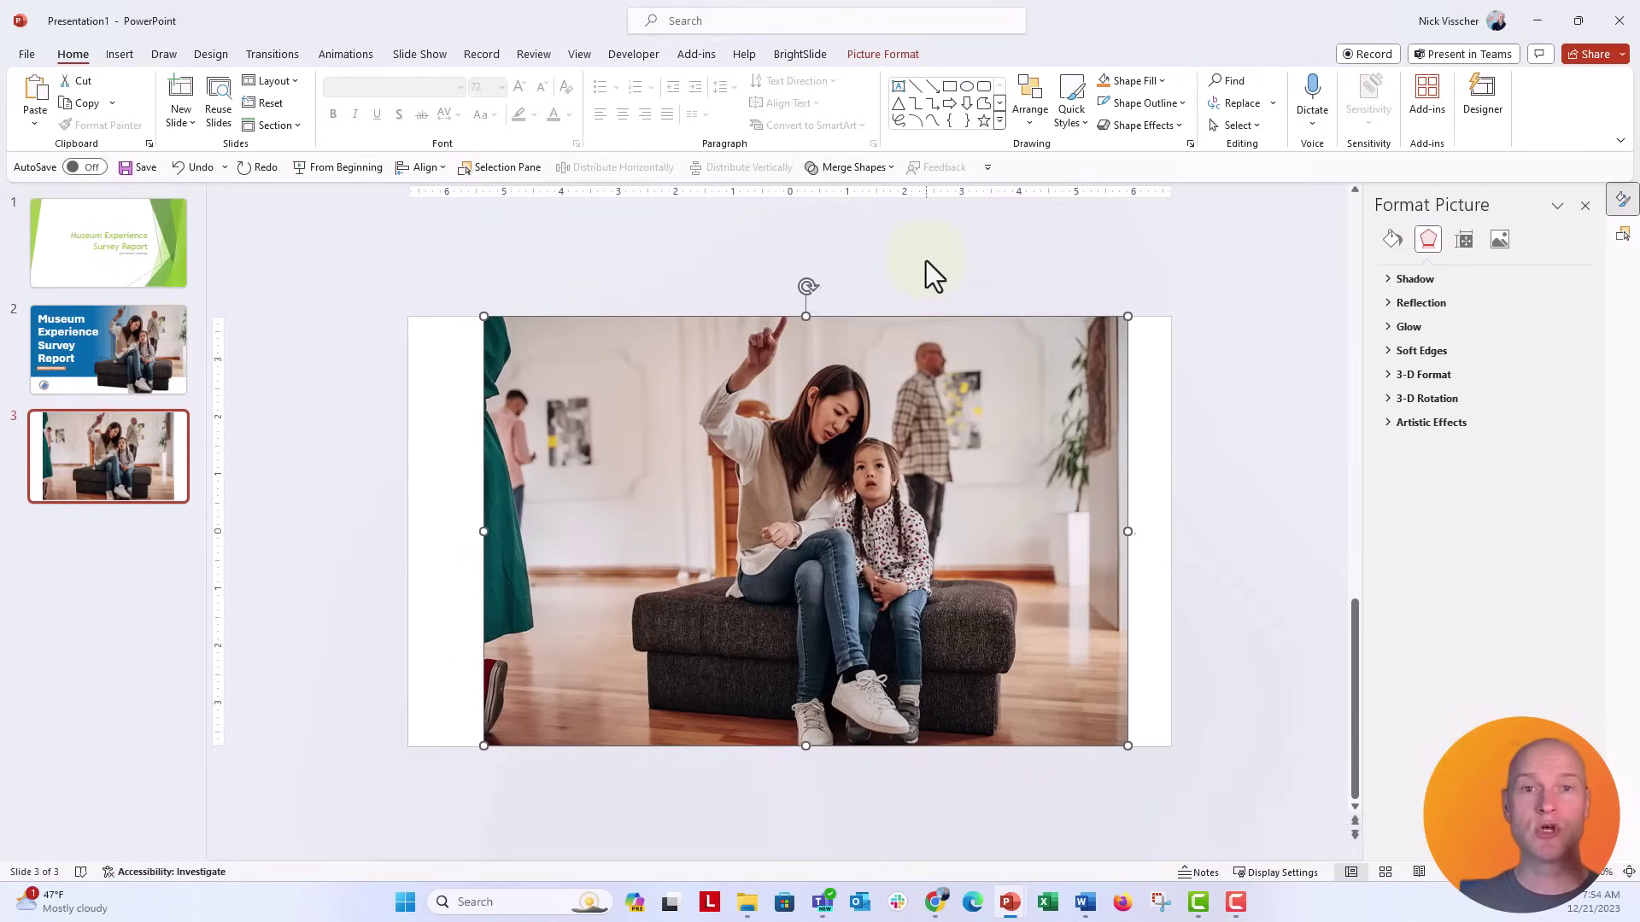
key("Right")
key("Right")
key("Right")
key("Right")
key("Right")
key("Right")
key("Right")
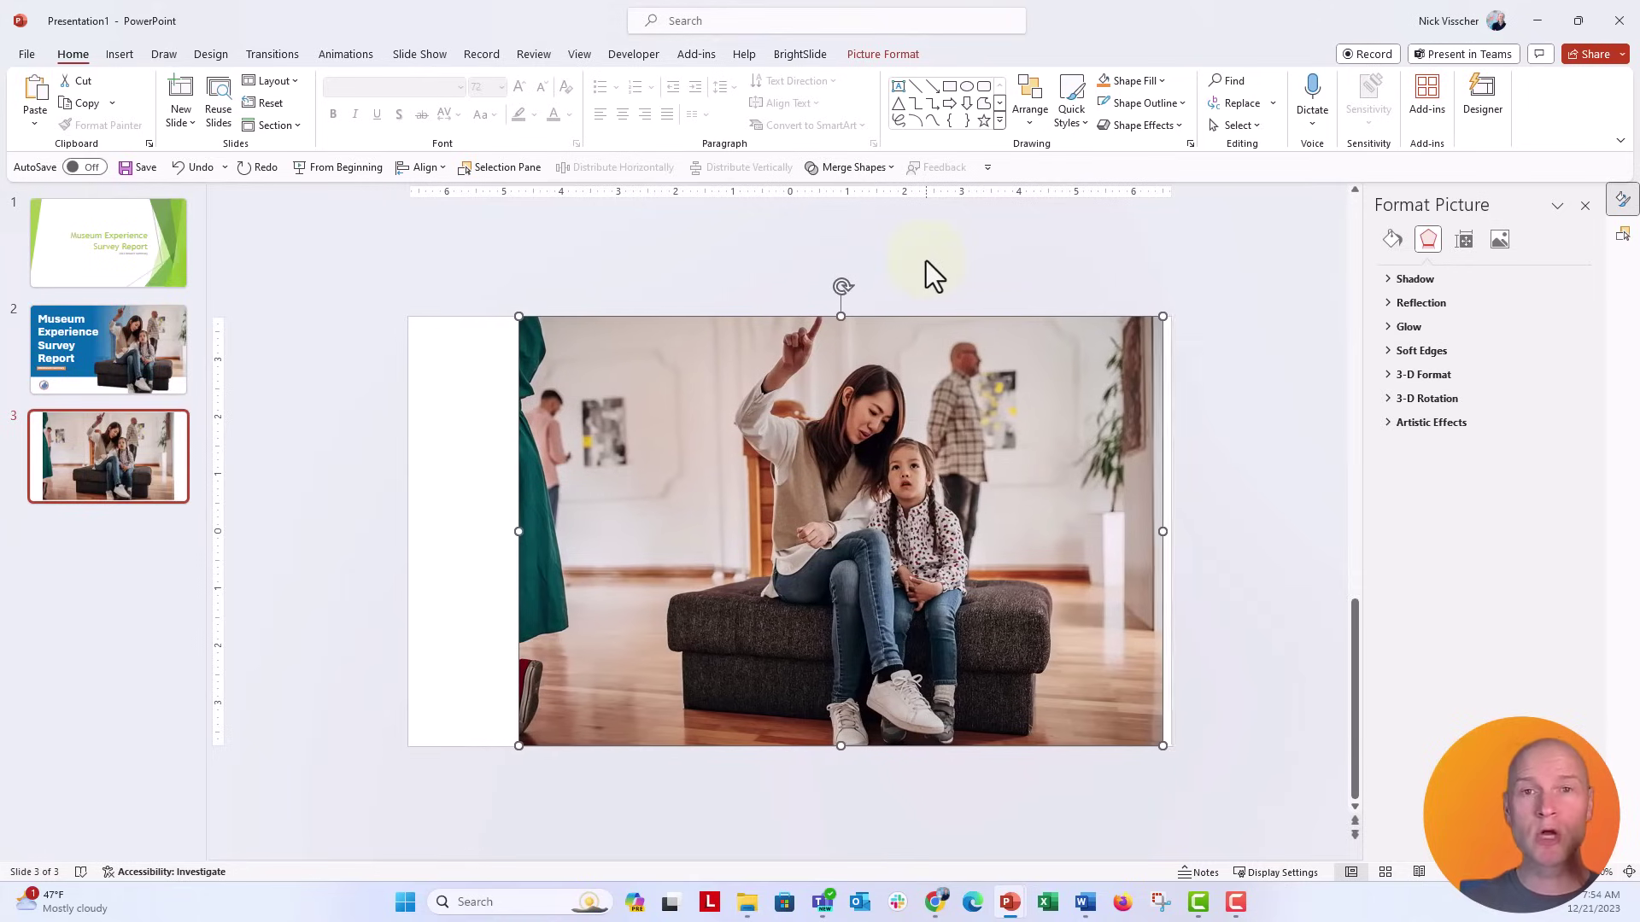
key("Right")
key("Right")
key("Right")
key("Right")
key("Right")
key("Right")
key("Right")
key("Right")
key("Right")
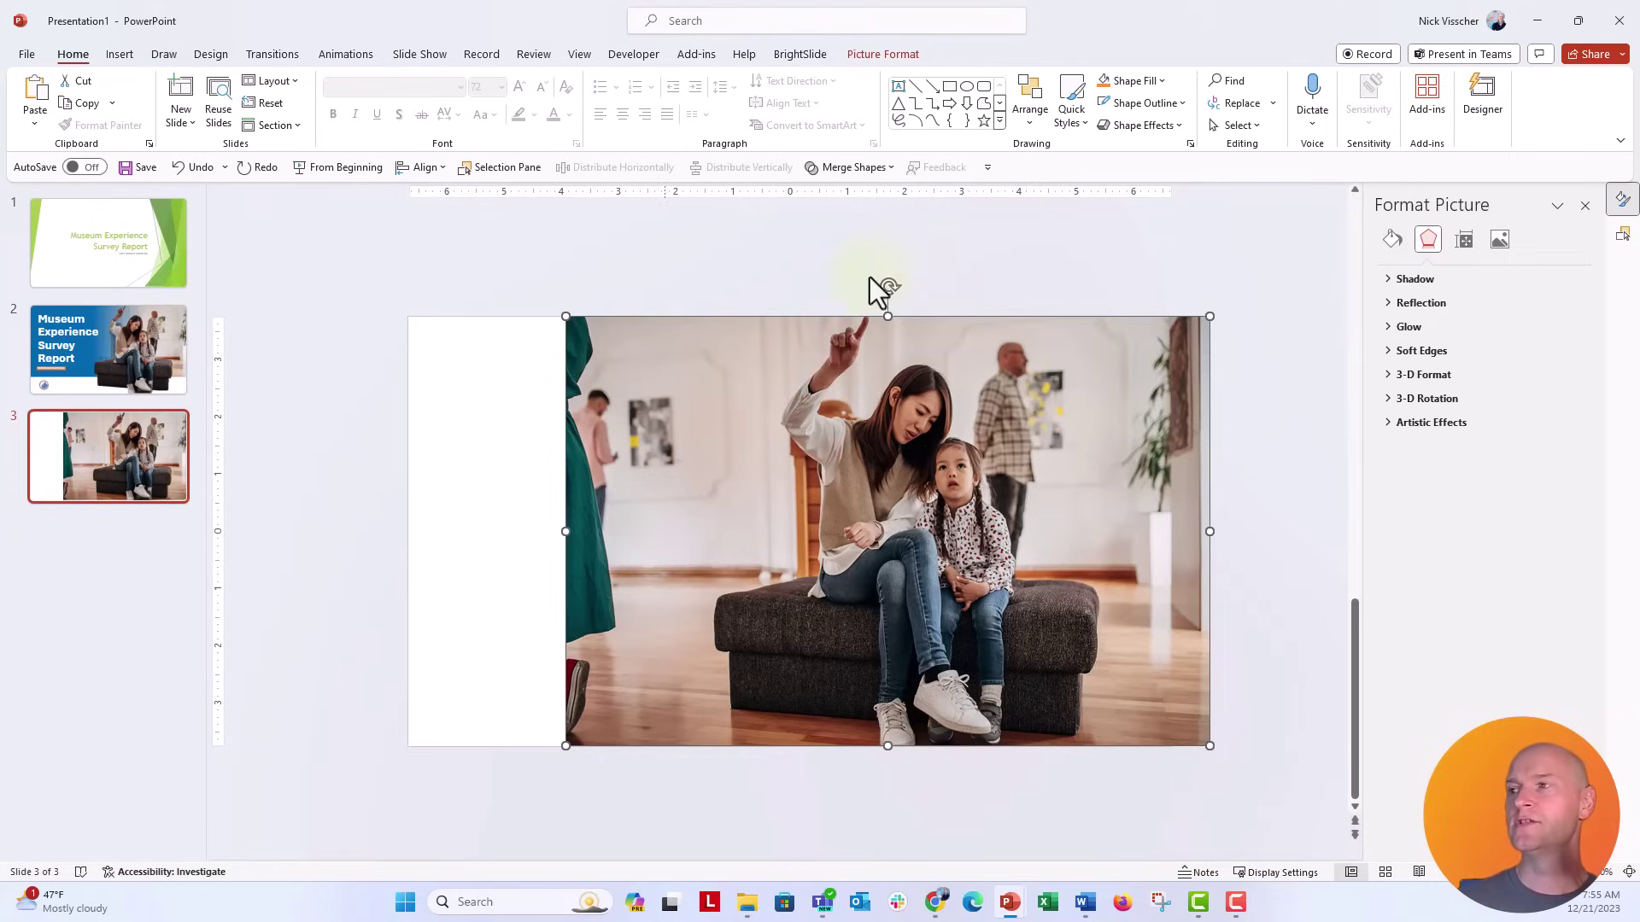
Step: Draw a text box at the slide's top-left and type 'Museum Experience Survey Report'
left_click(340, 433)
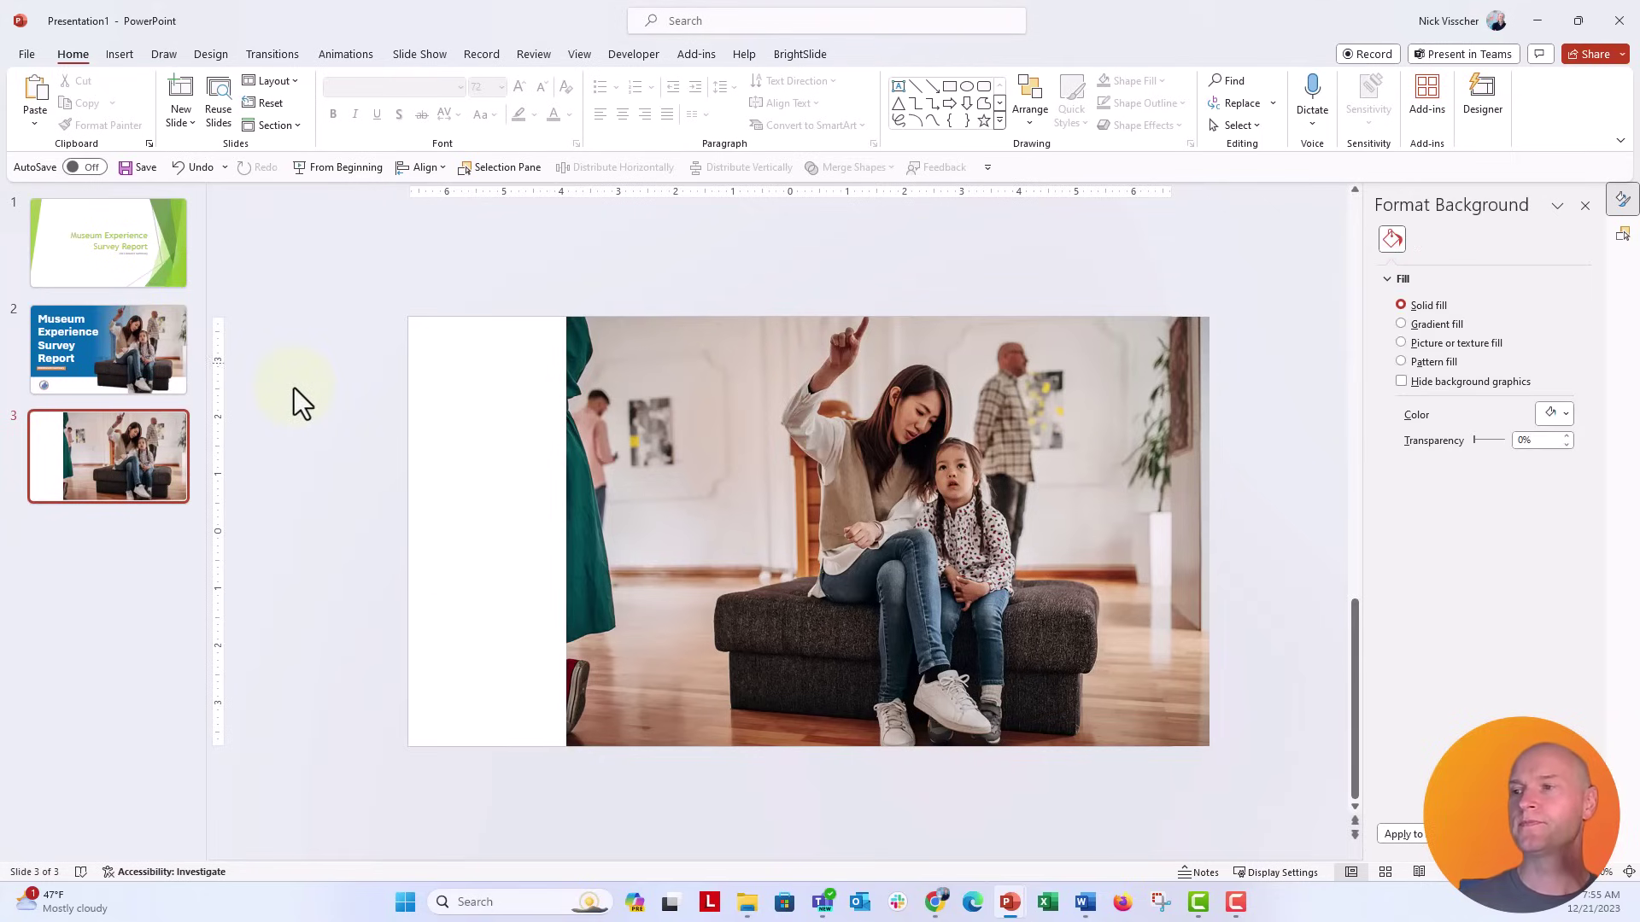
left_click(119, 54)
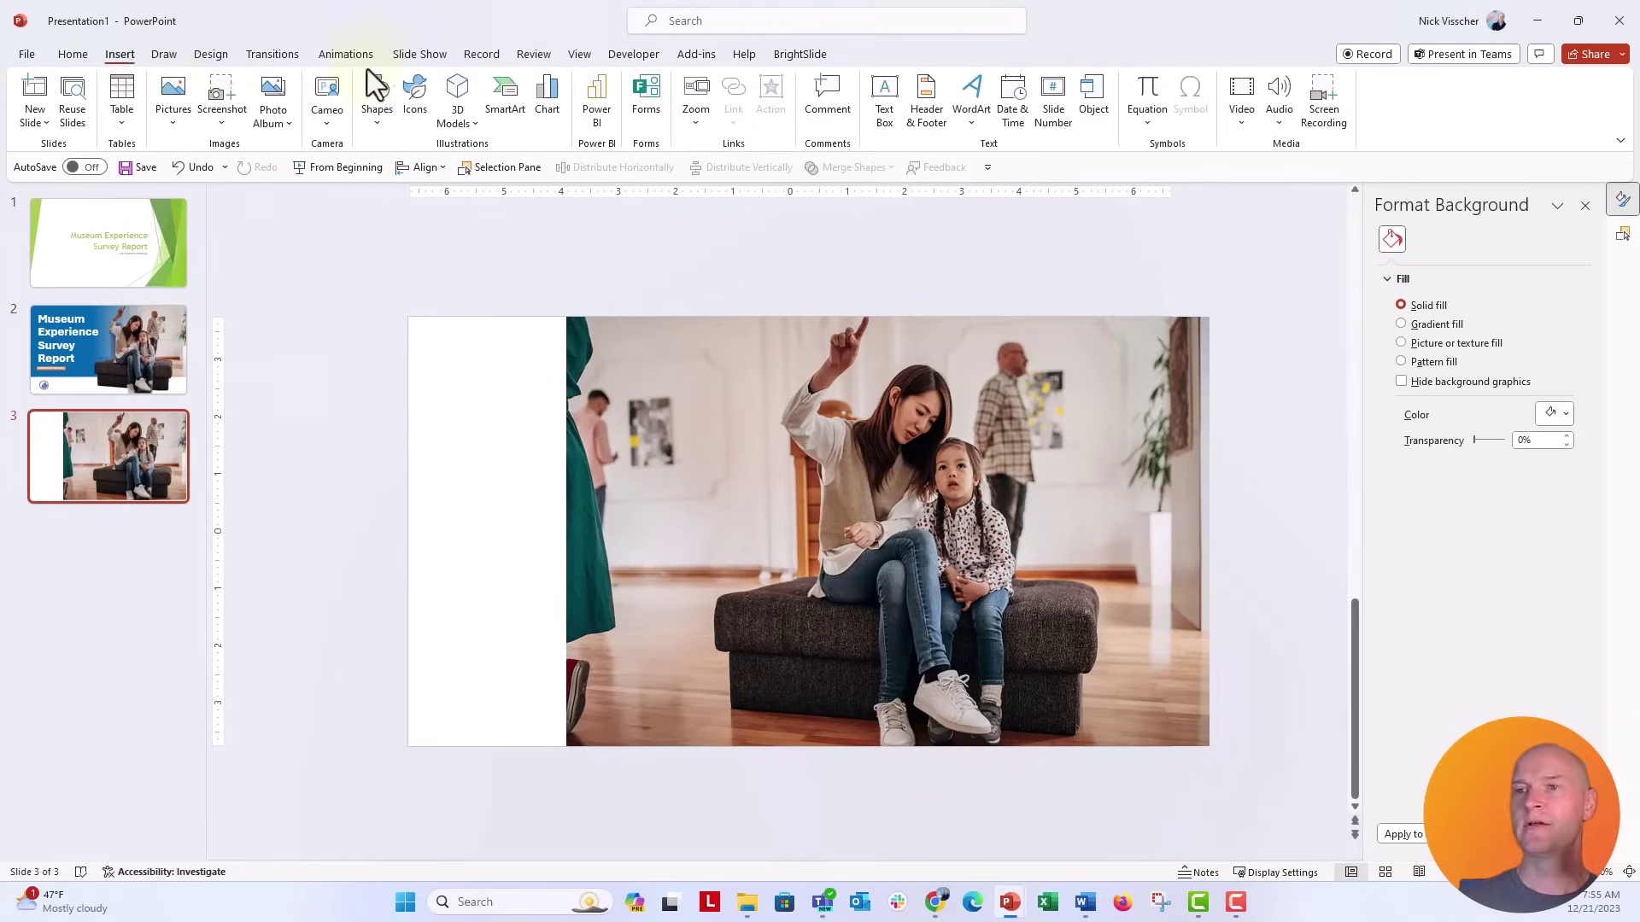
left_click(884, 101)
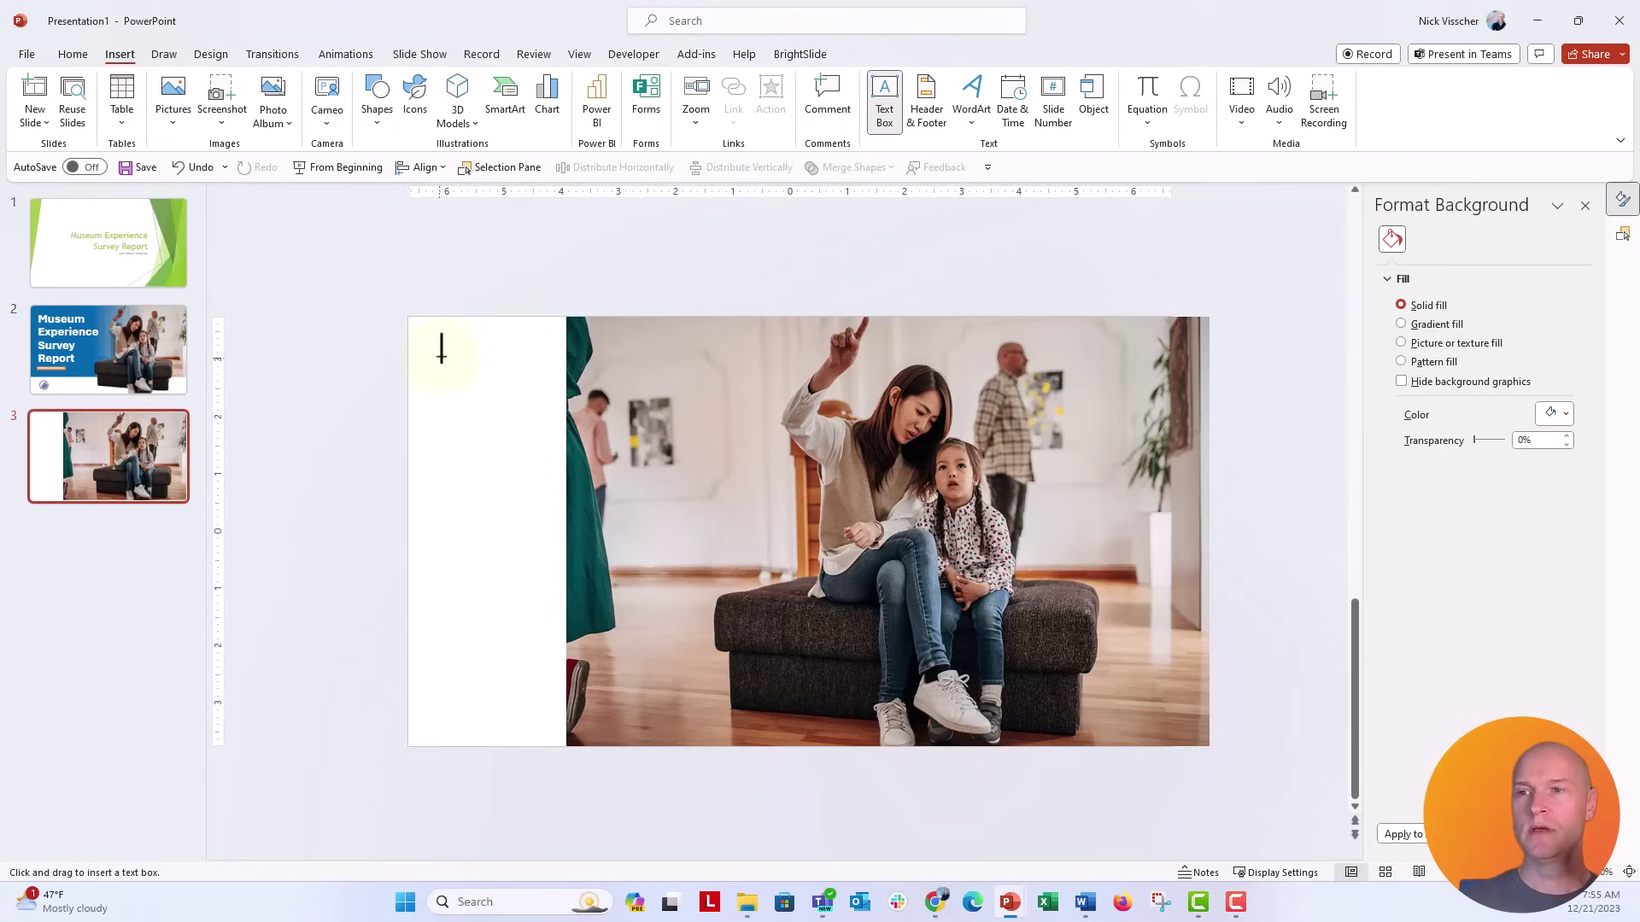
left_click_drag(442, 357, 893, 604)
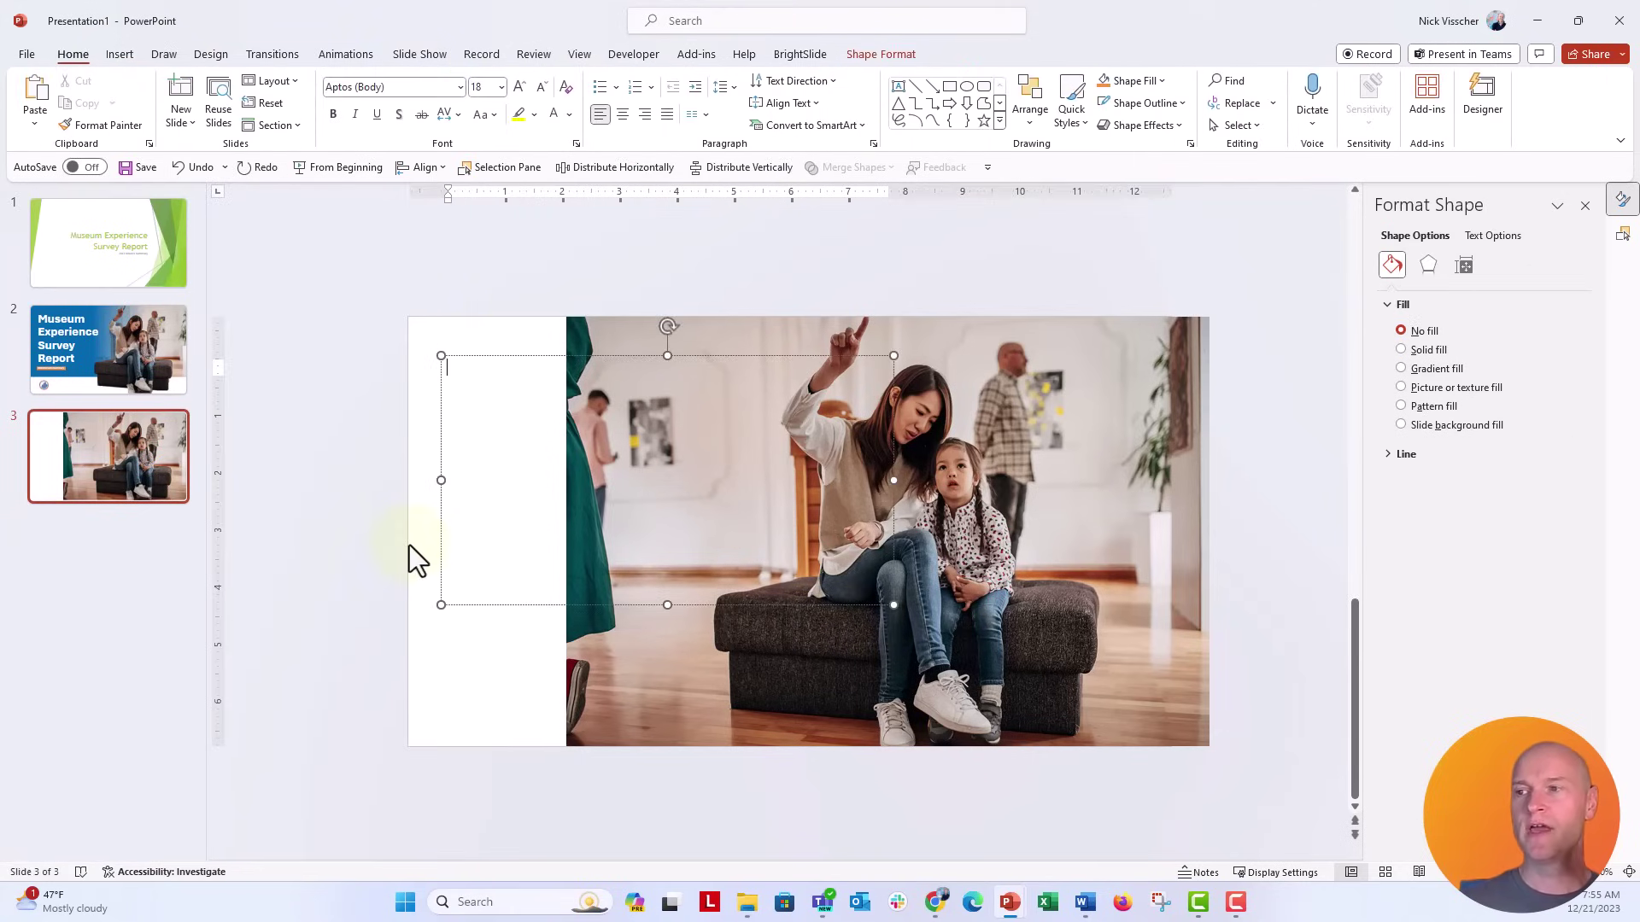
type("Museum")
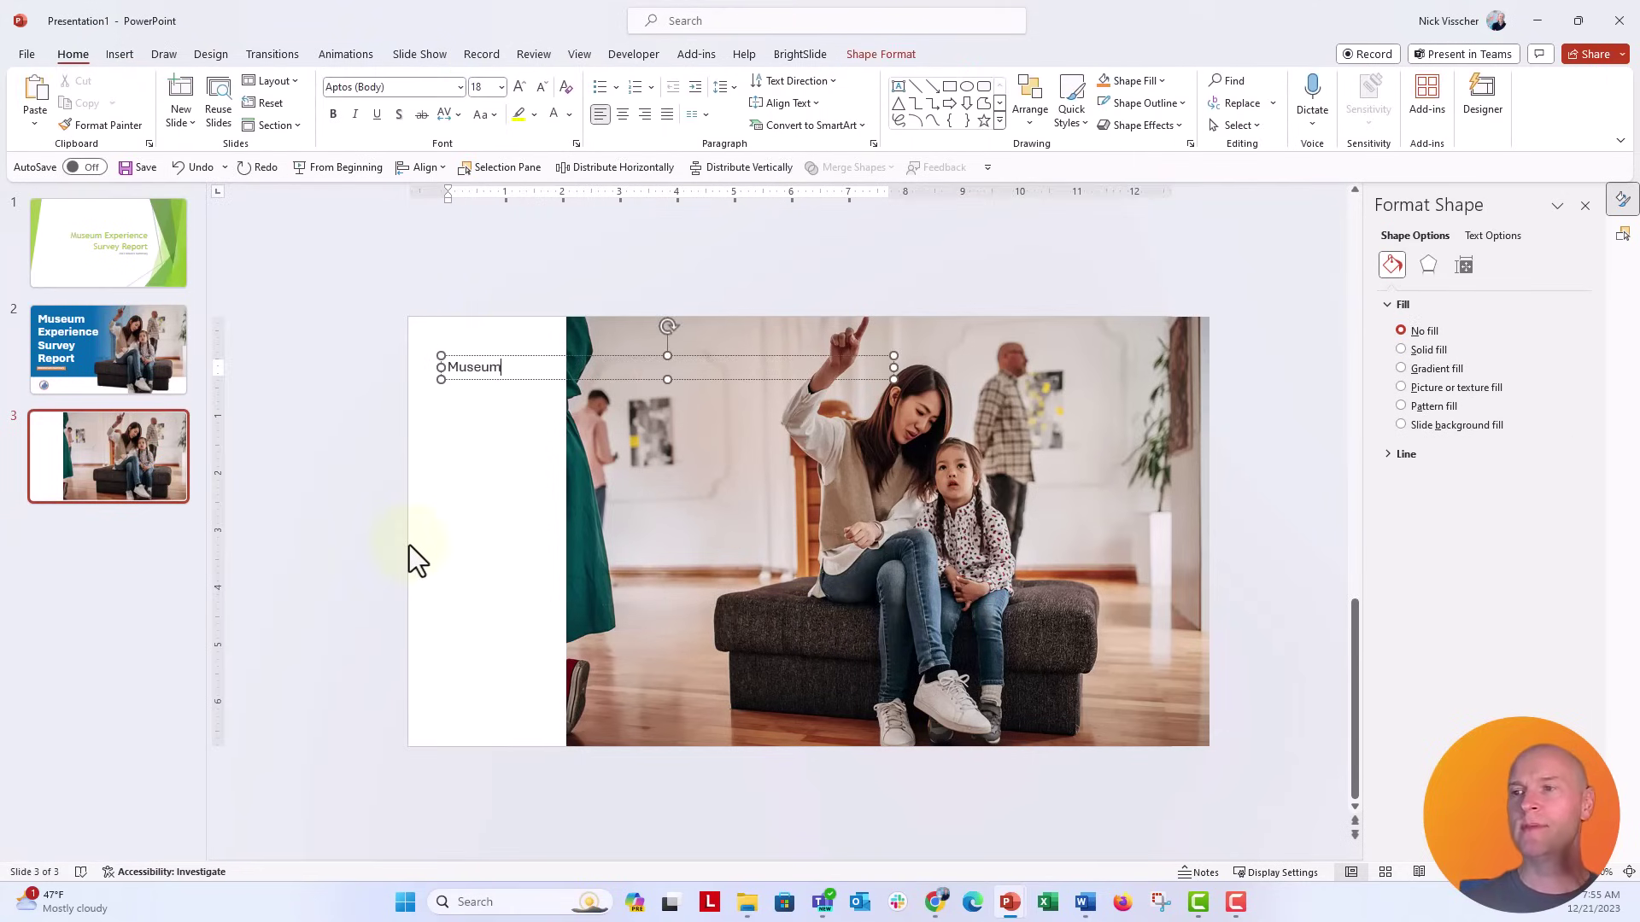
type(" Experience Survey Rep")
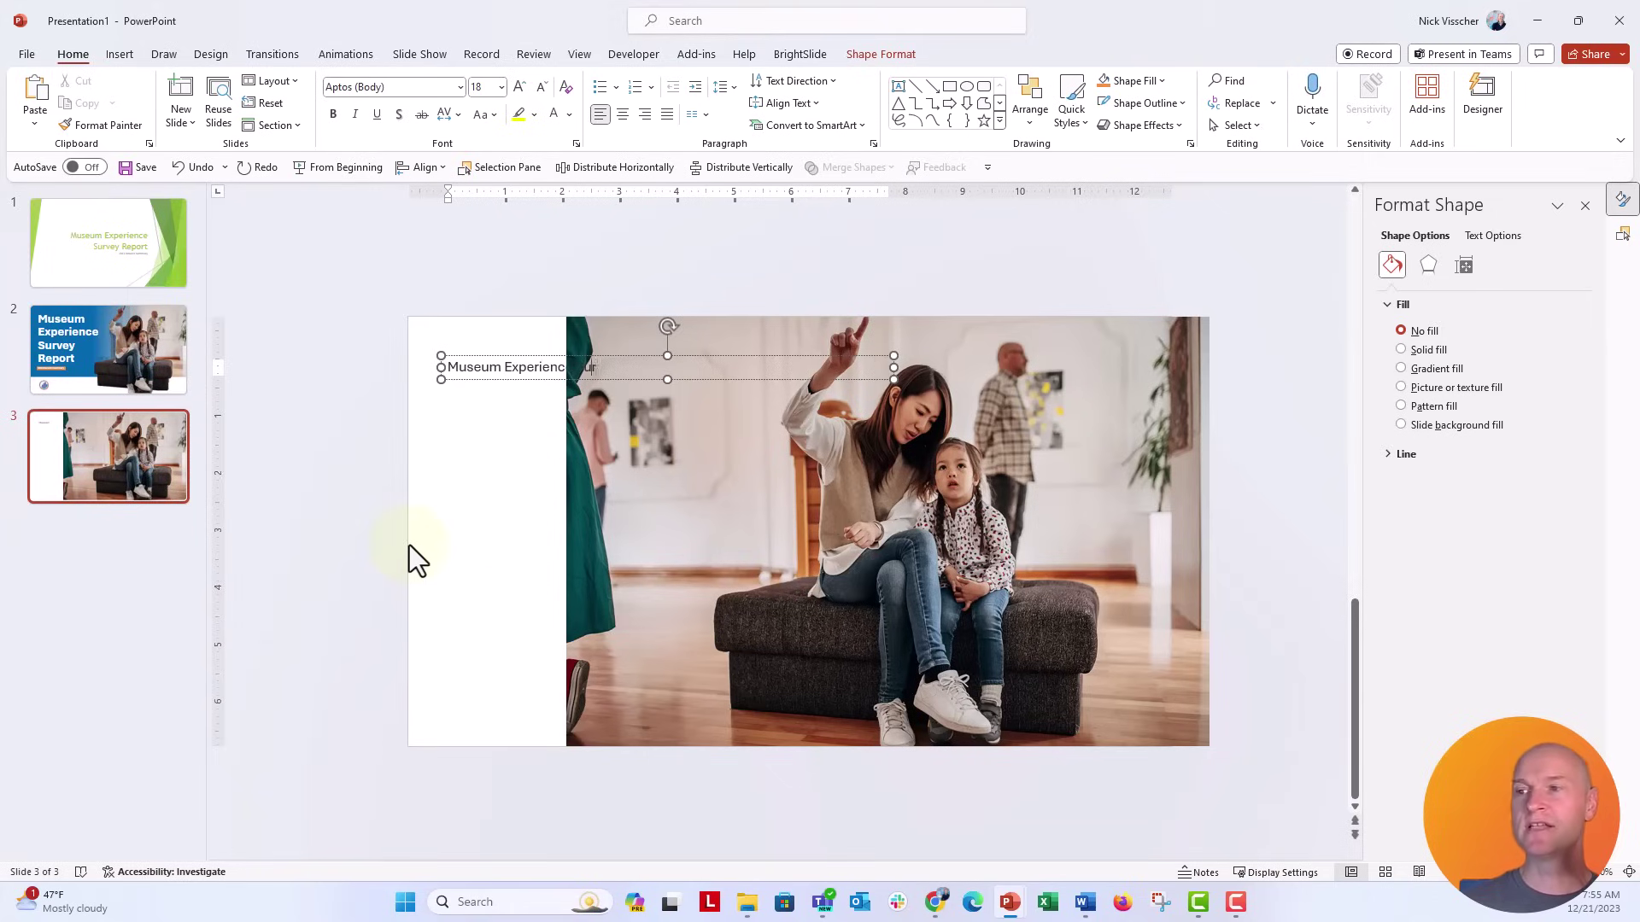
type("ort")
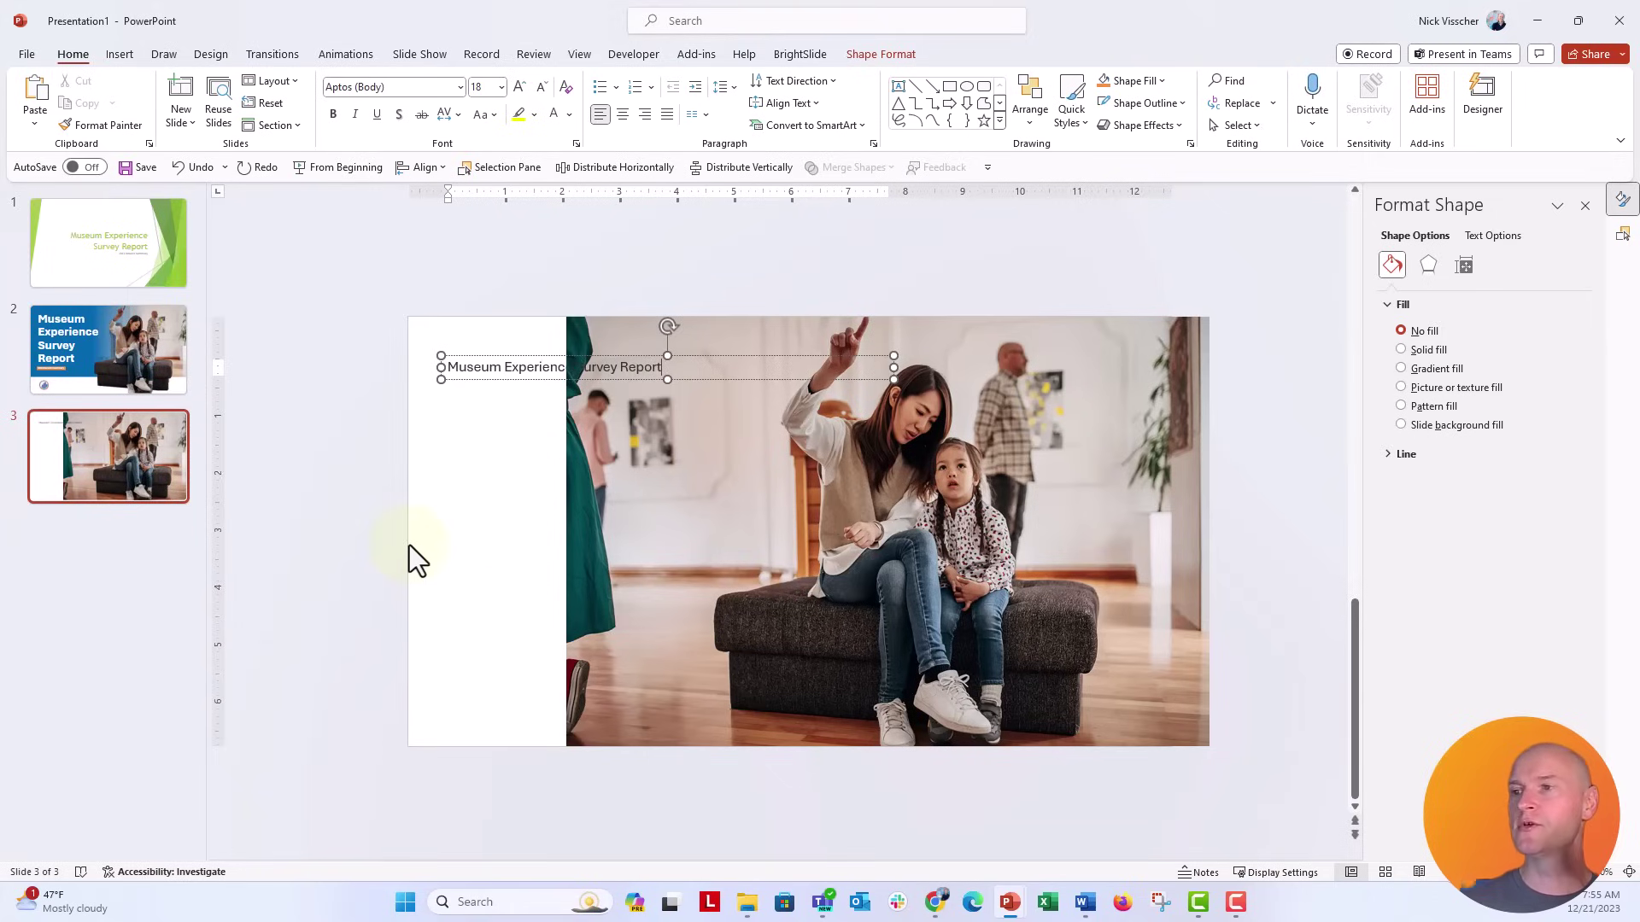
left_click(456, 381)
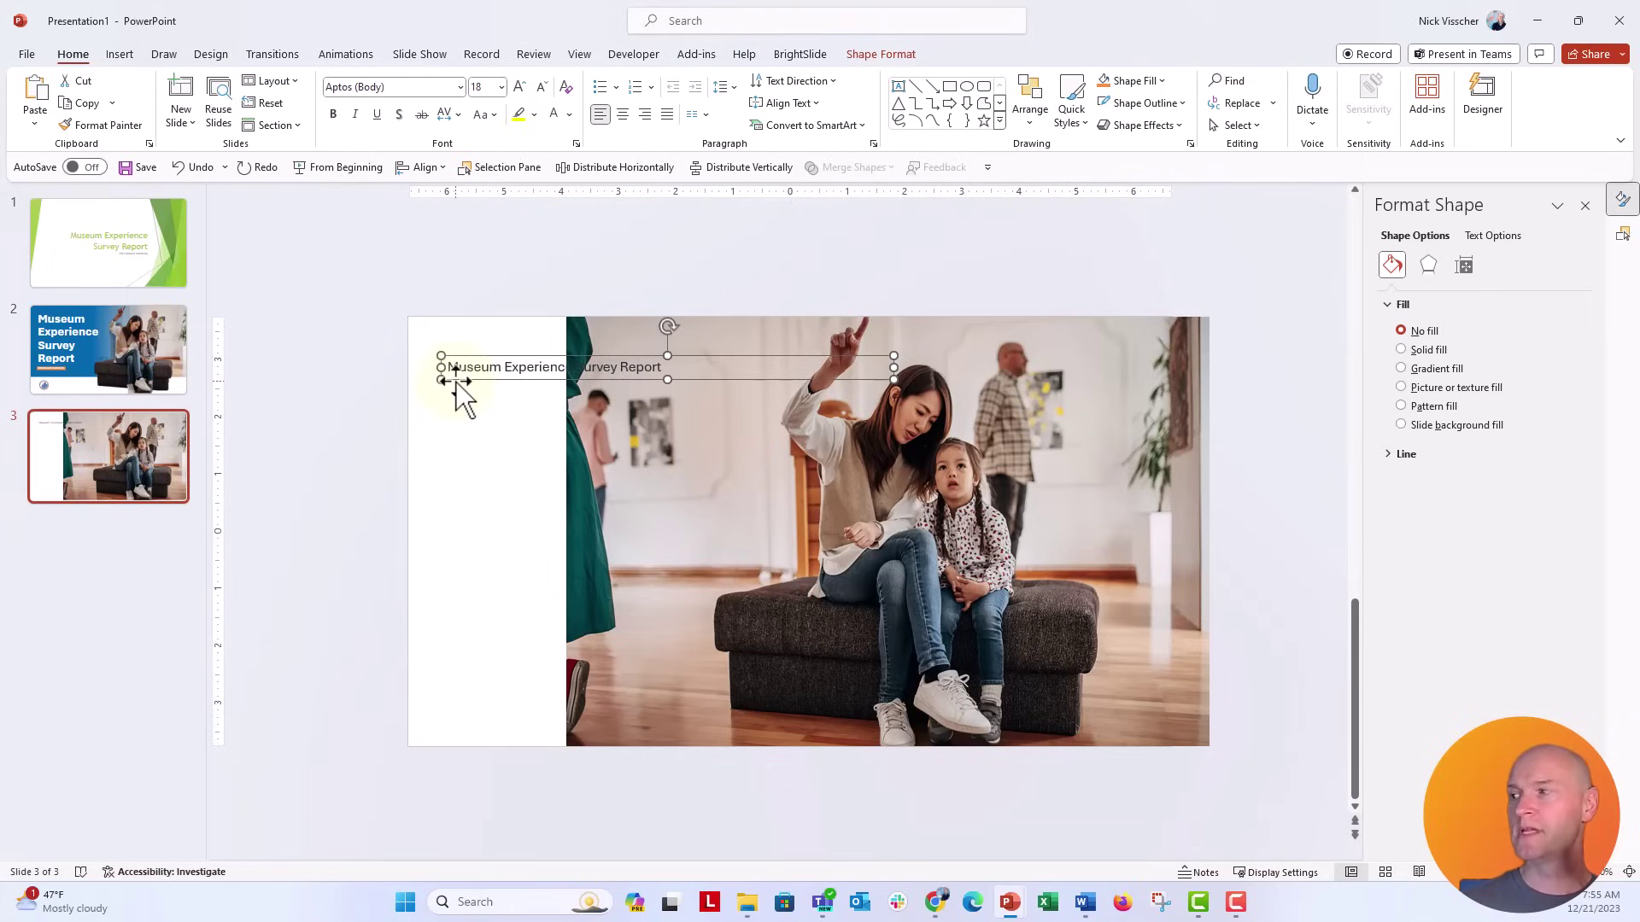
Step: Set the title box's autofit to Resize shape to fit text and narrow the box
left_click(1485, 239)
left_click(1457, 270)
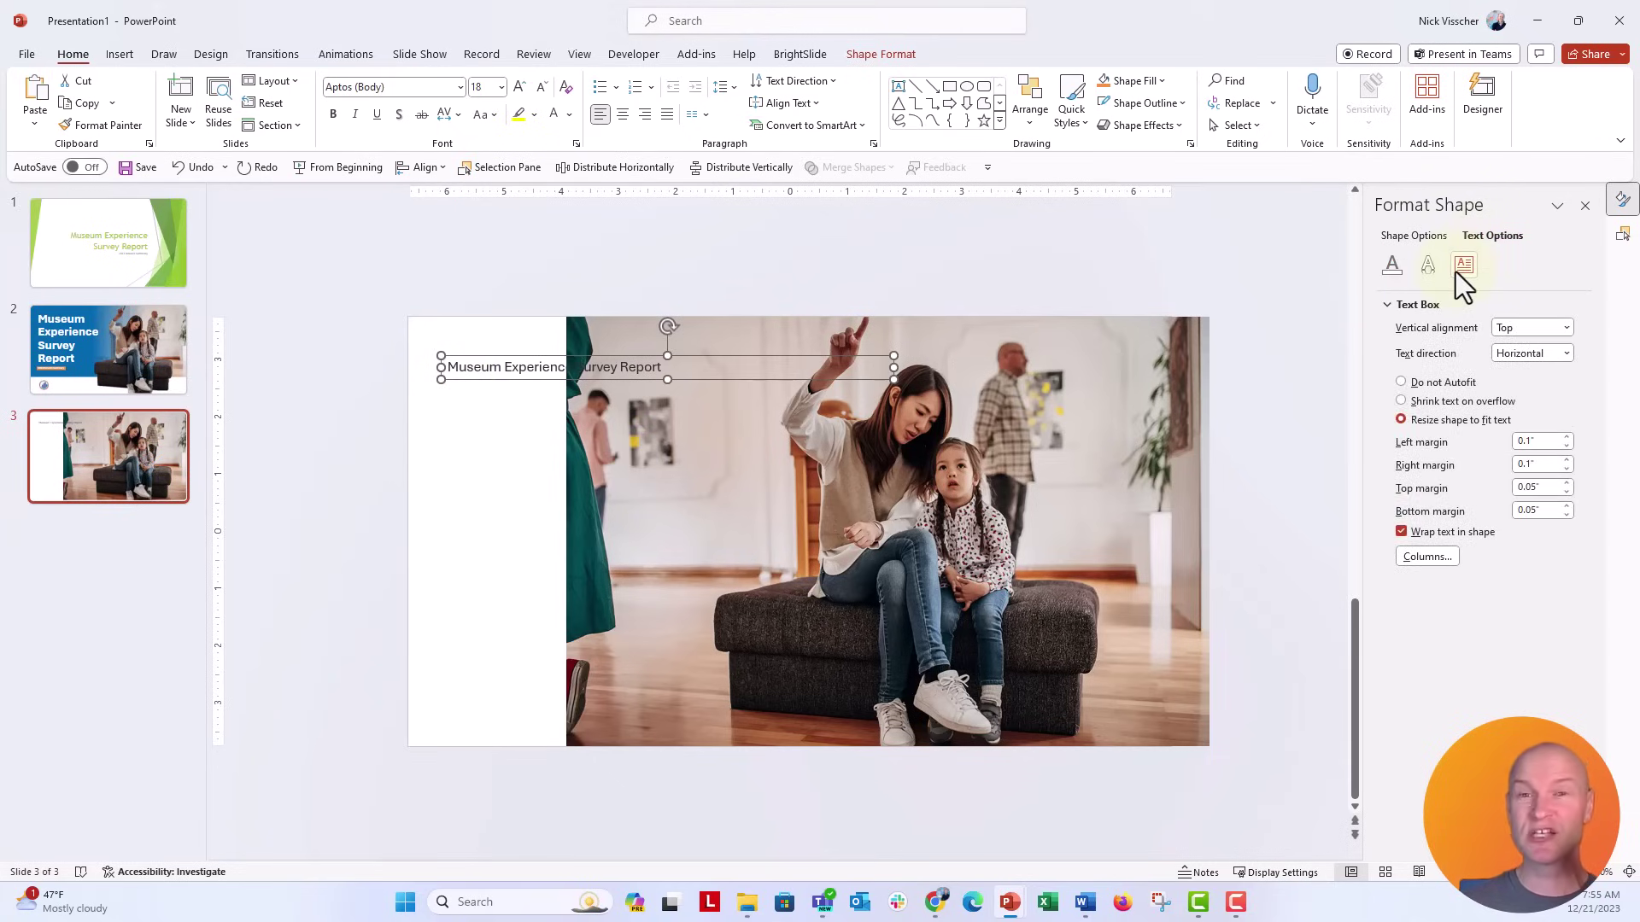
left_click(1430, 405)
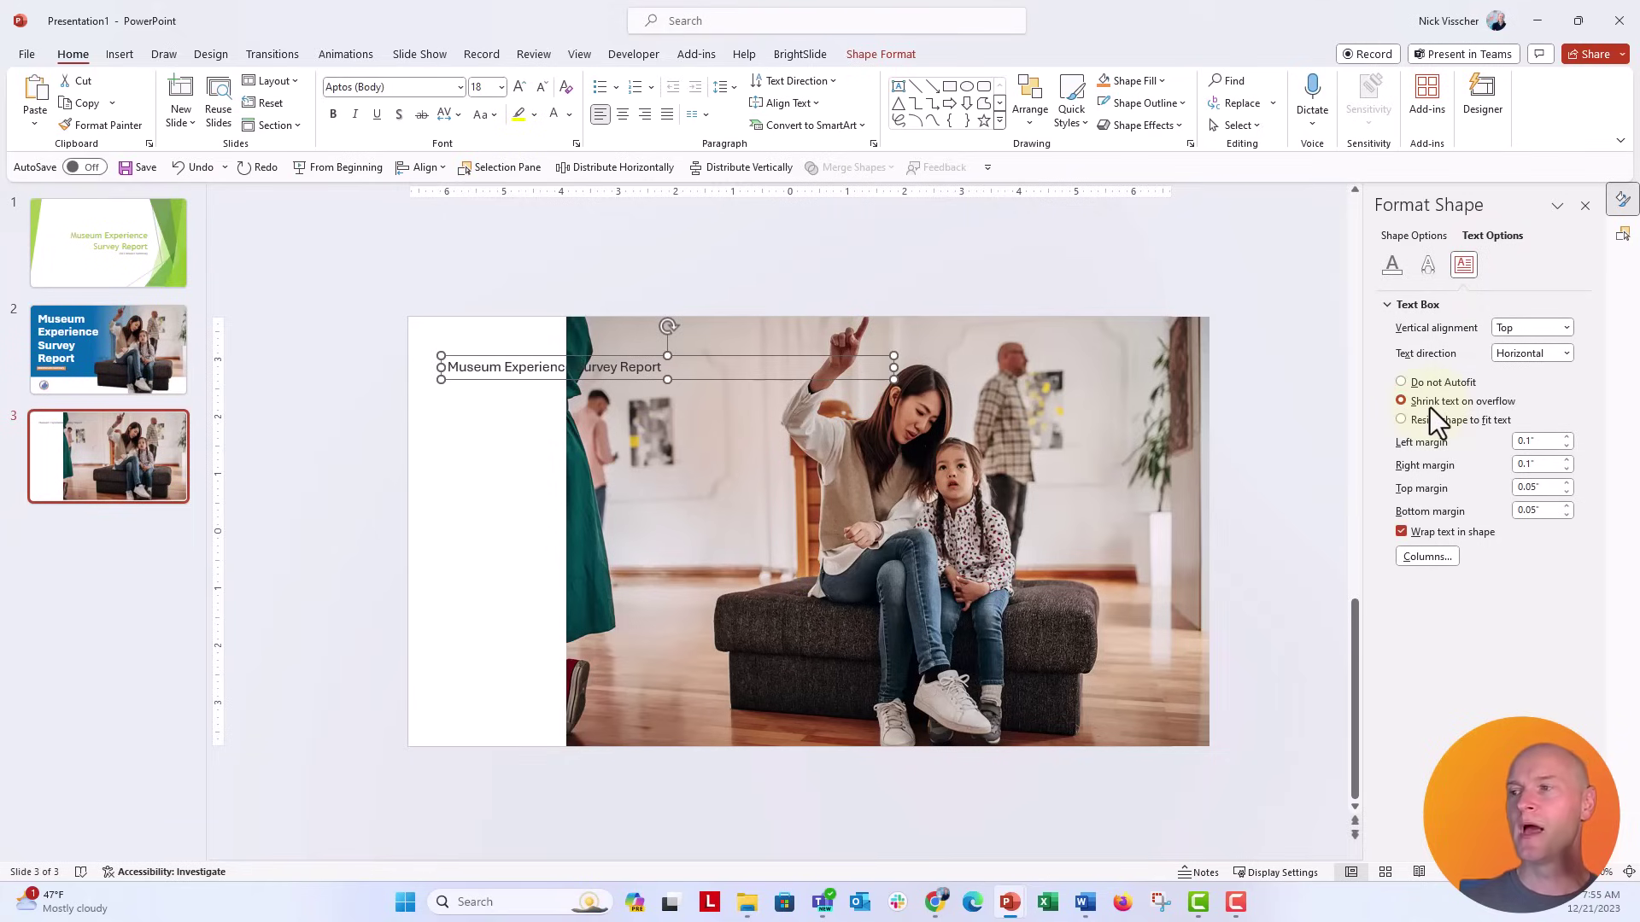
left_click(1425, 422)
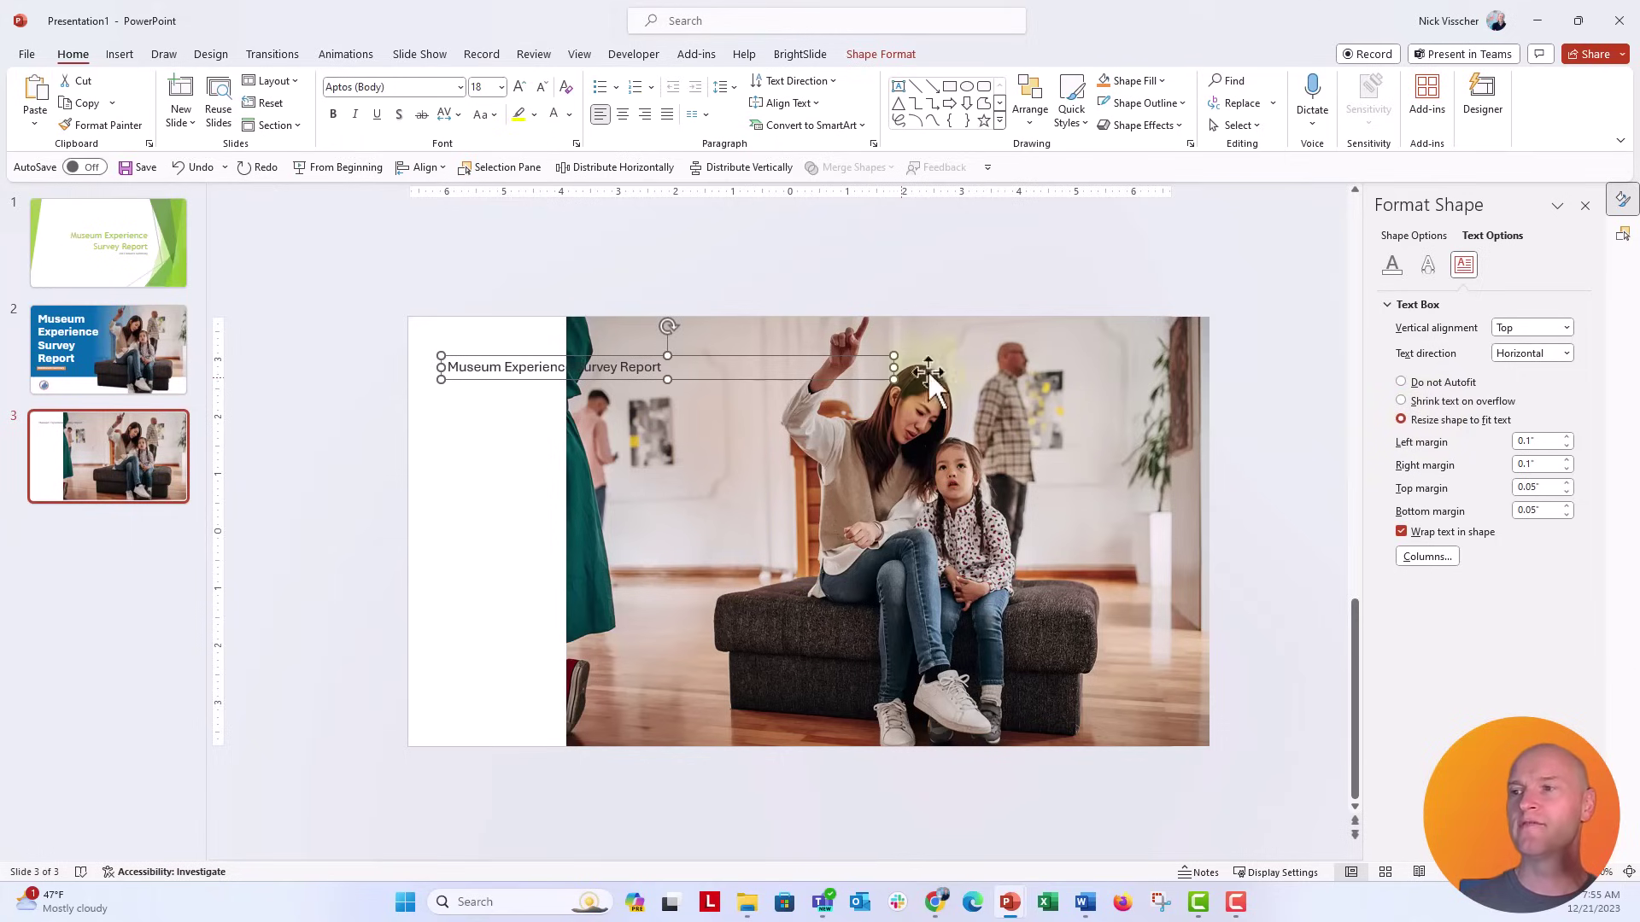
left_click_drag(773, 376, 743, 365)
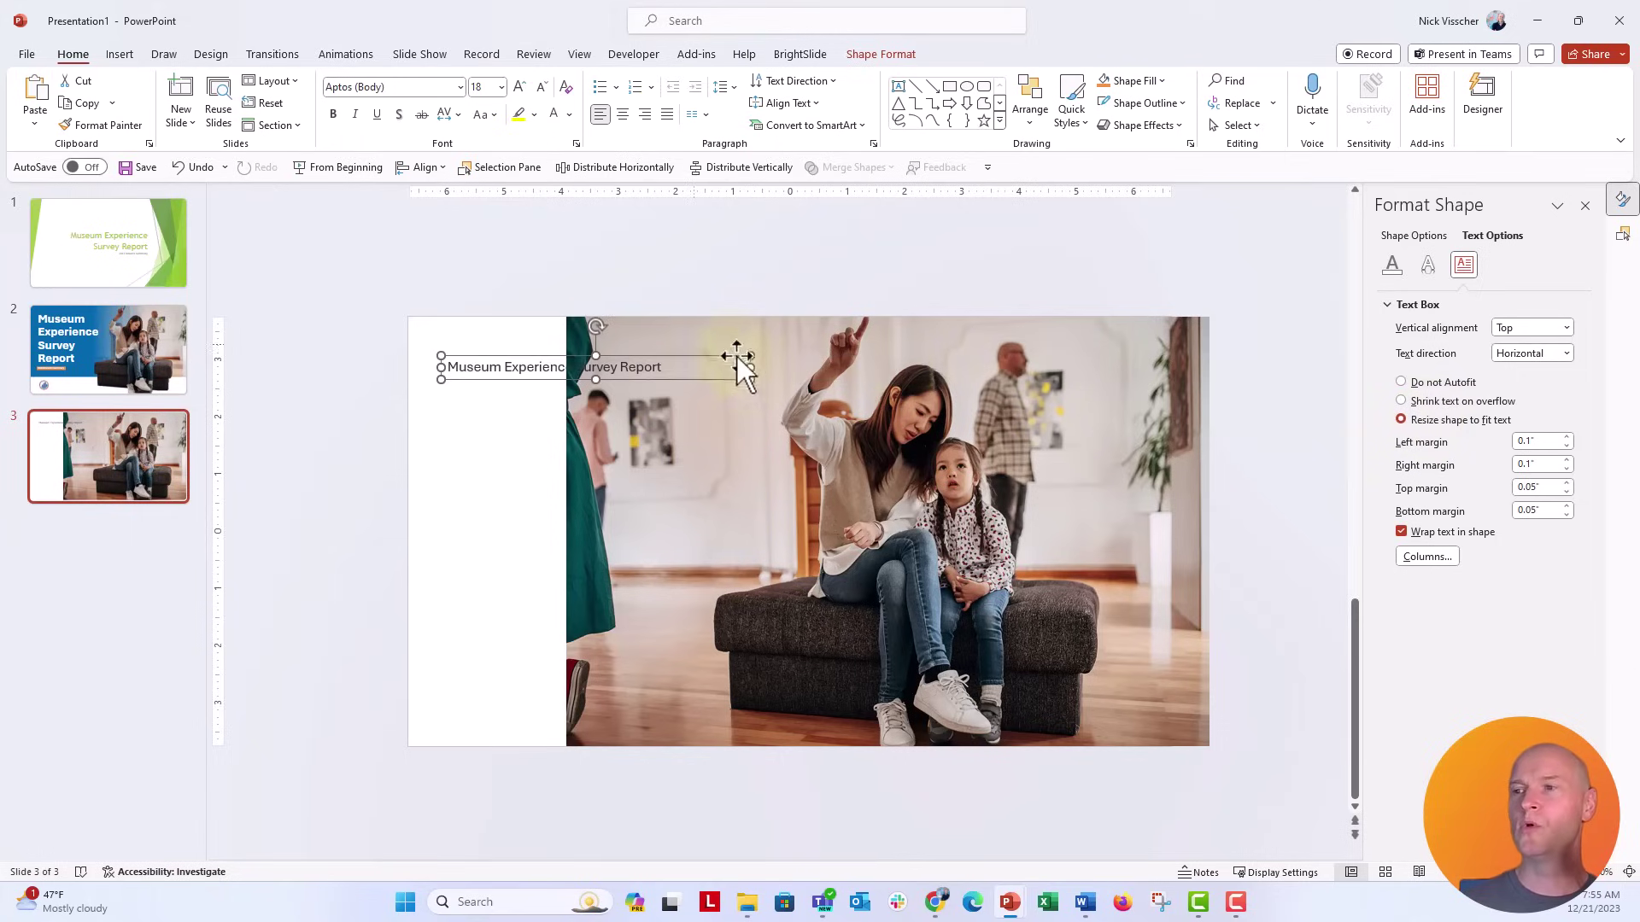
Step: Format the title as bold Aptos ExtraBold at 72 pt
left_click(520, 86)
left_click(519, 86)
left_click(519, 86)
left_click(519, 86)
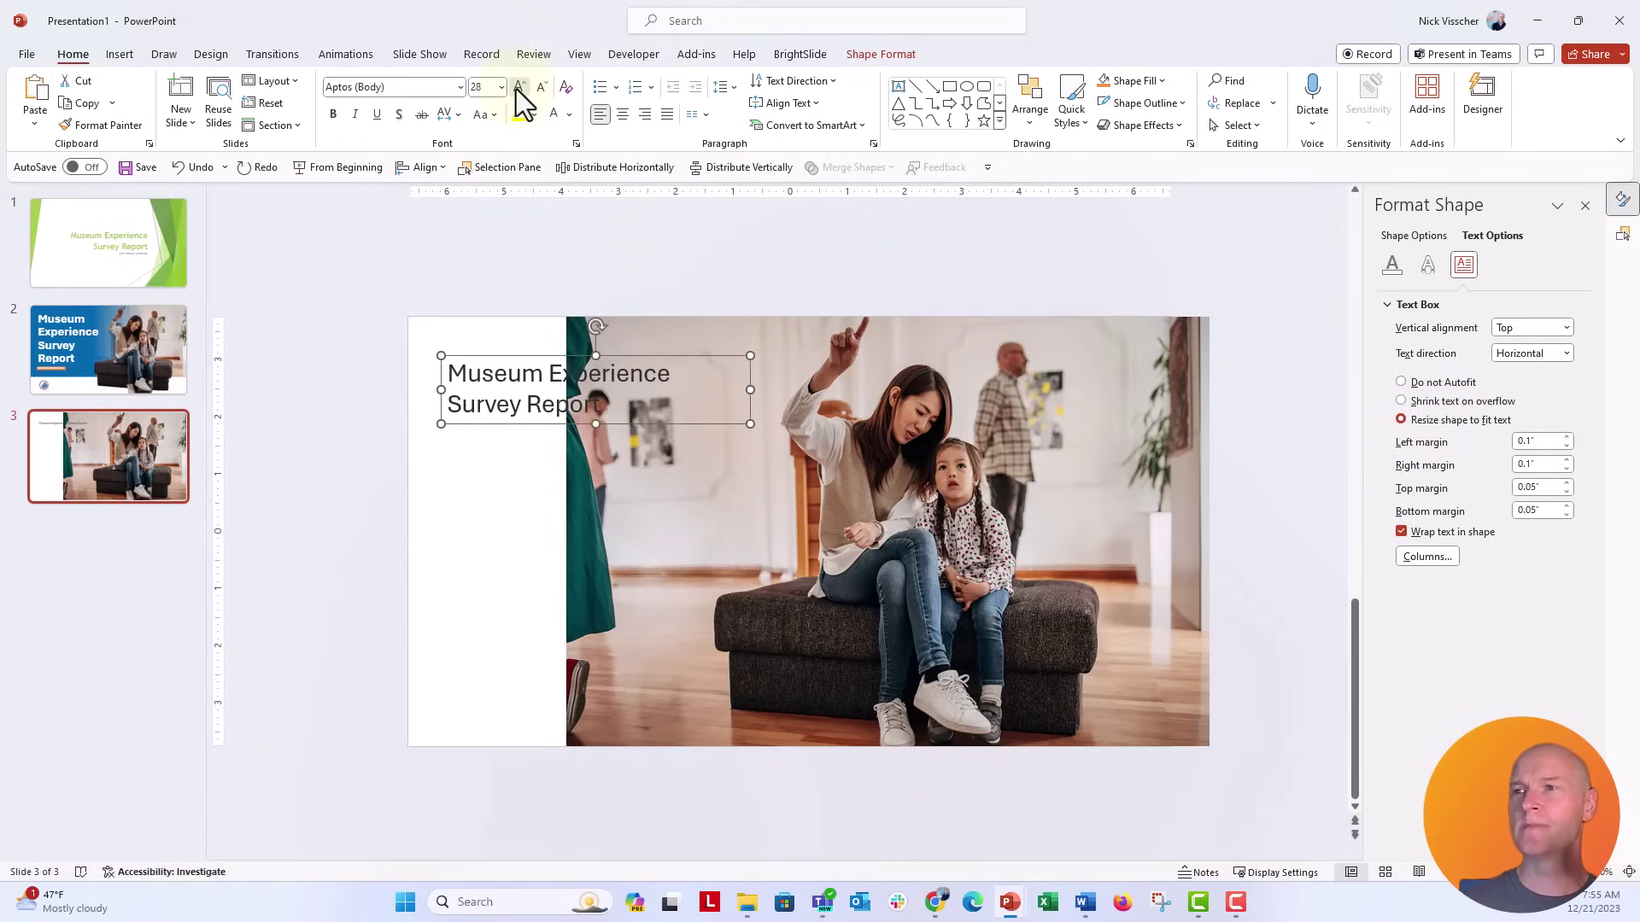
left_click(519, 86)
left_click(519, 86)
left_click(519, 86)
left_click(520, 86)
left_click(519, 86)
left_click(335, 114)
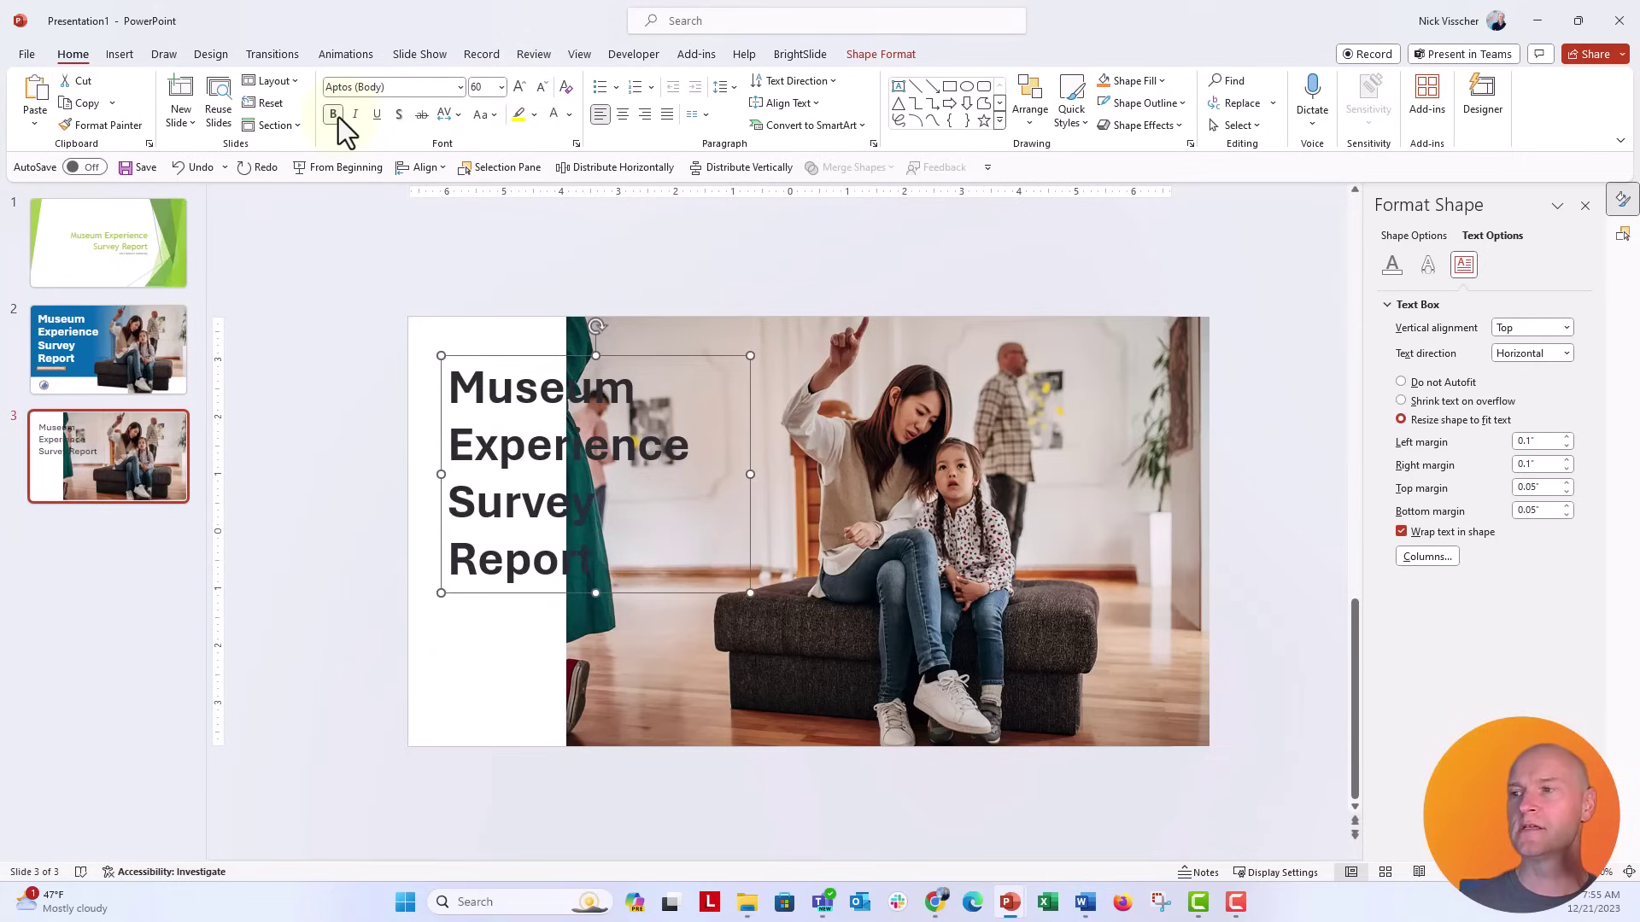
left_click(459, 89)
left_click(457, 135)
left_click(517, 87)
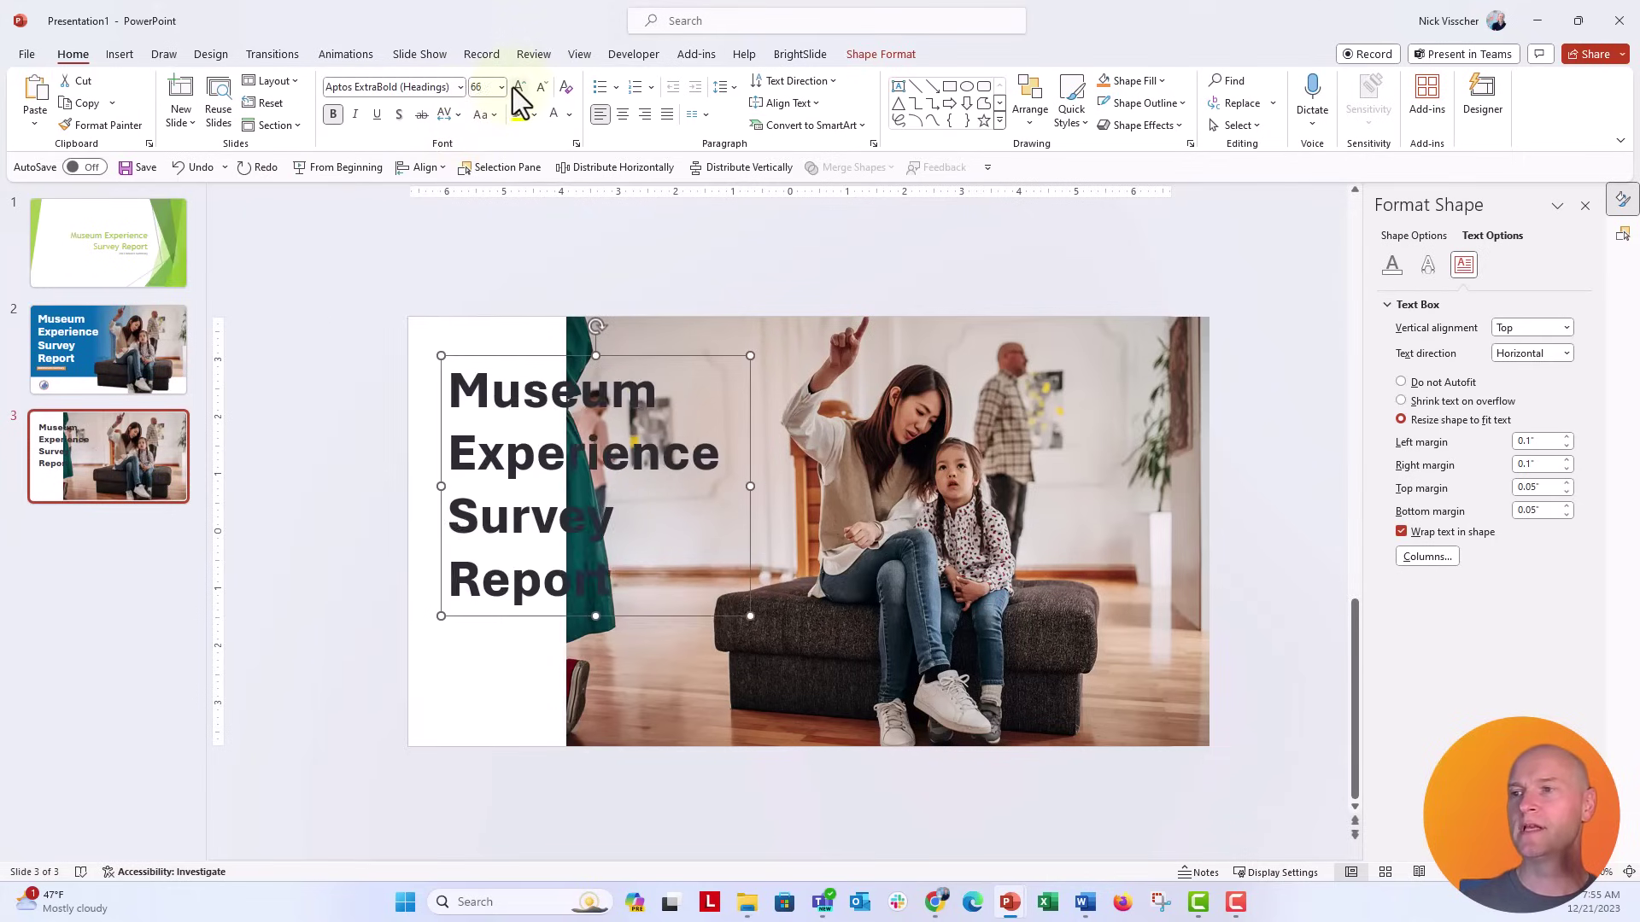
left_click(518, 87)
Step: Widen the title box so it wraps over four lines and move it higher
left_click_drag(751, 496, 790, 497)
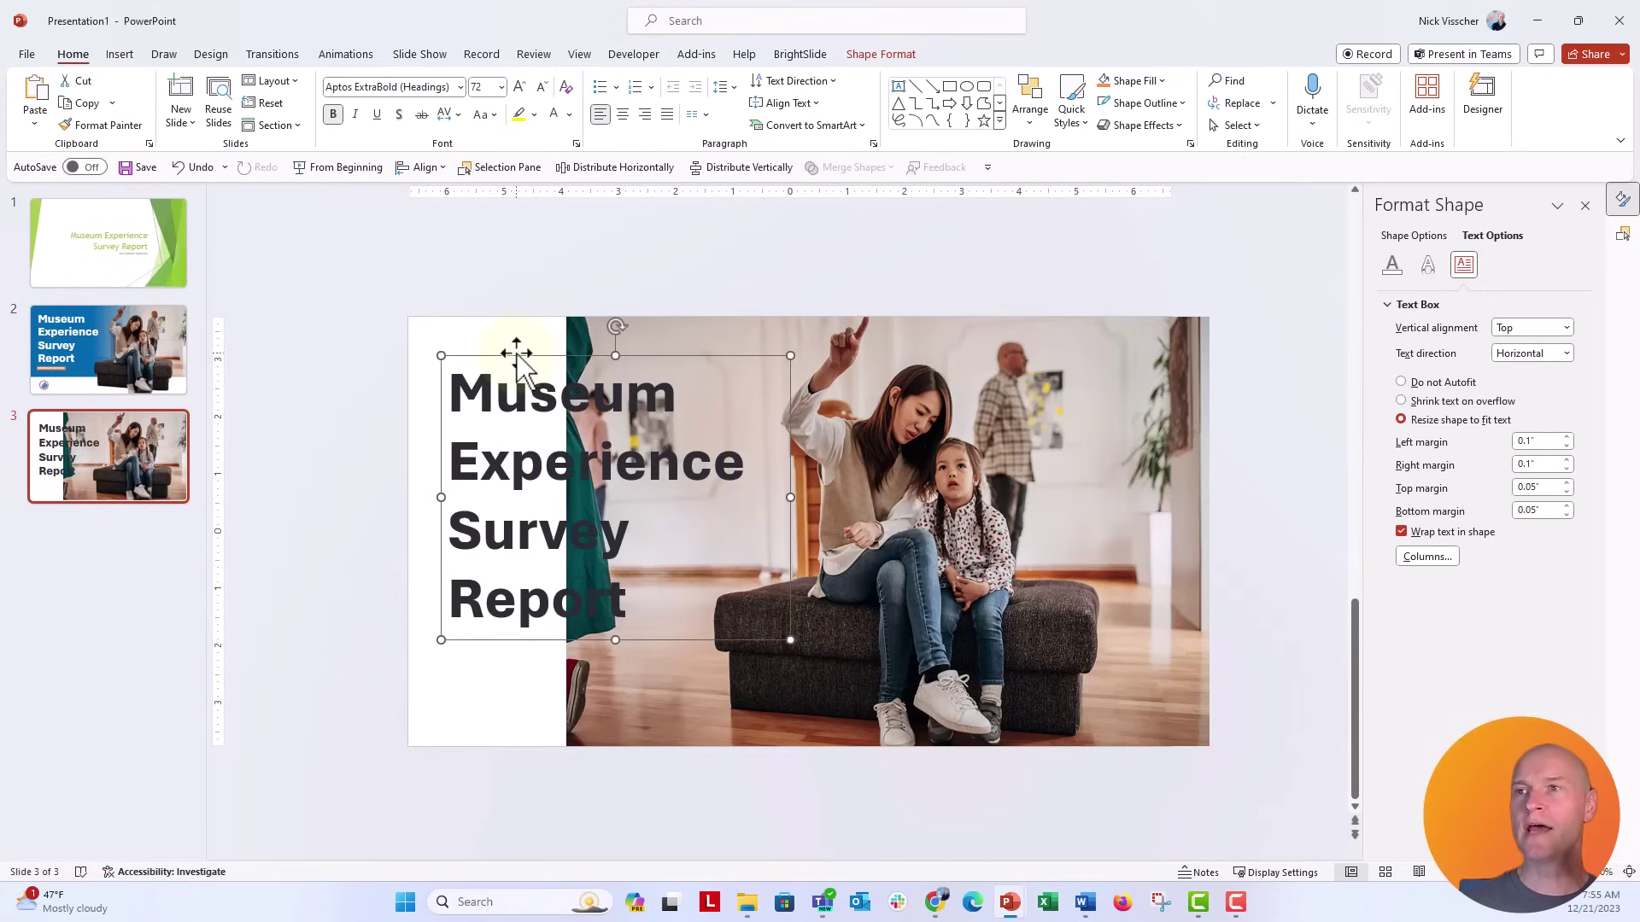
left_click_drag(516, 353, 514, 338)
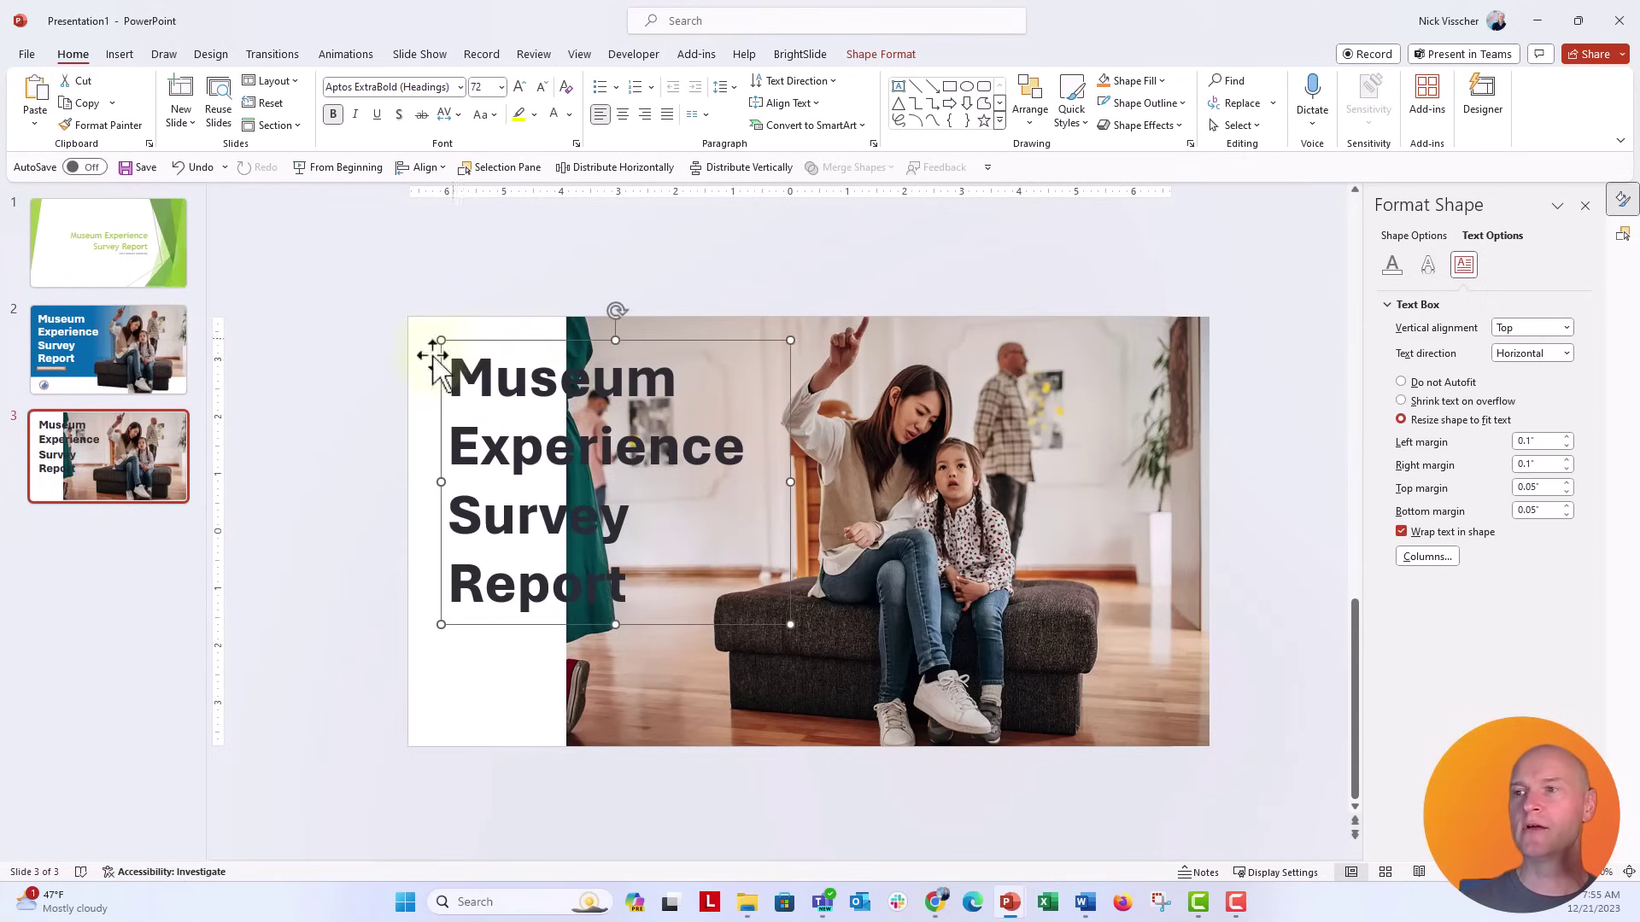
left_click(397, 373)
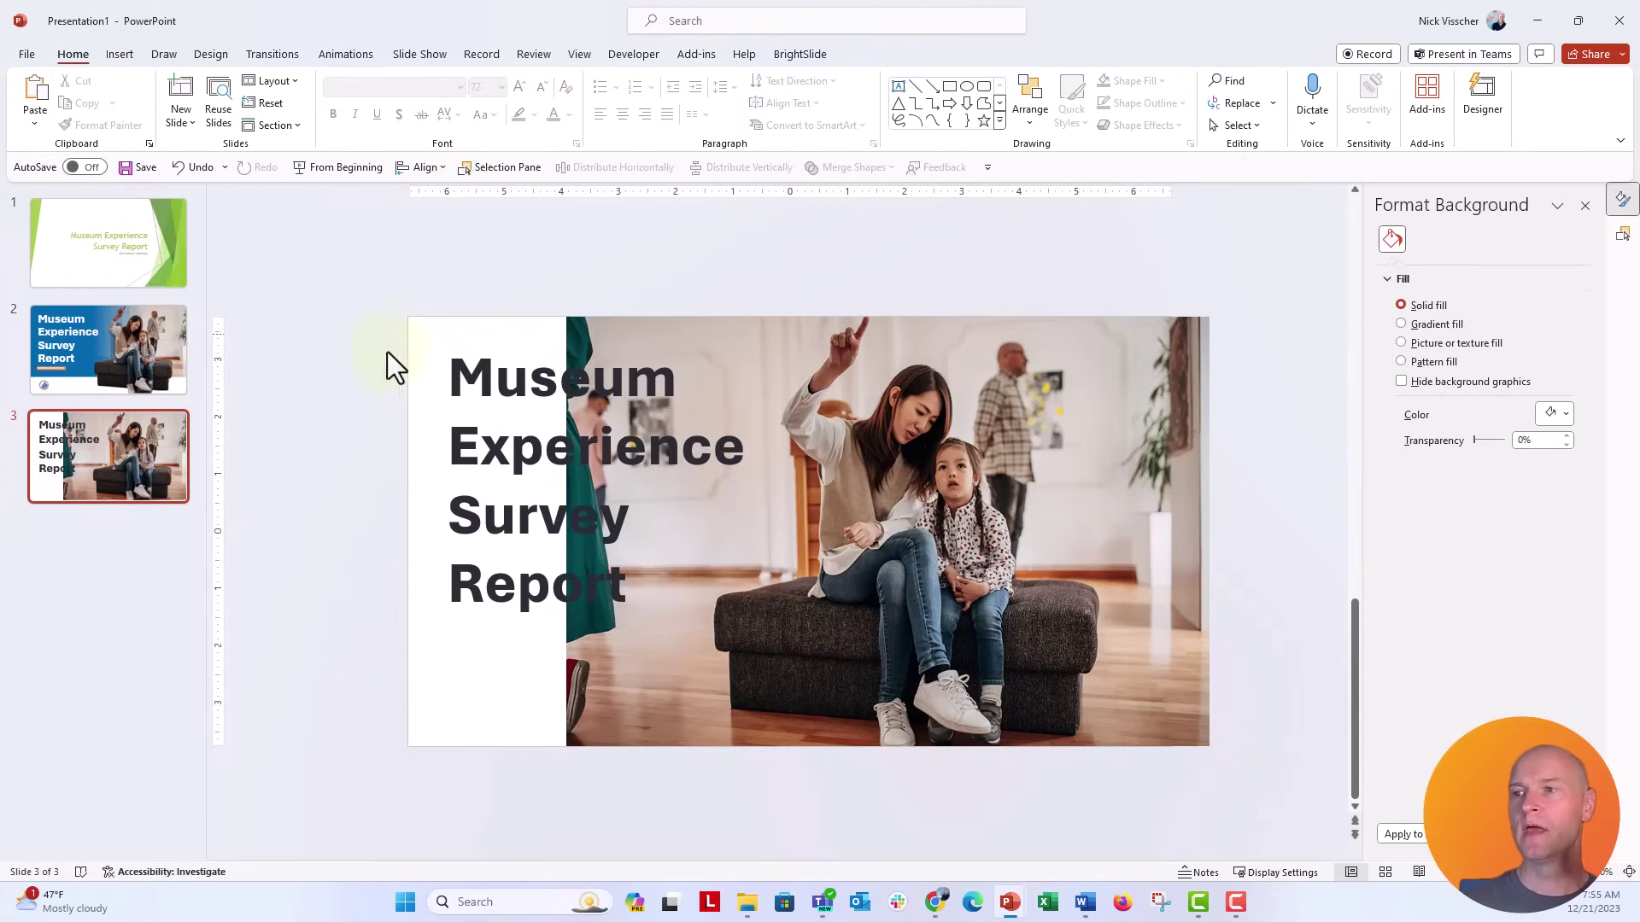
Step: Draw a rectangle over the slide's left part with no outline
left_click(120, 53)
left_click(377, 120)
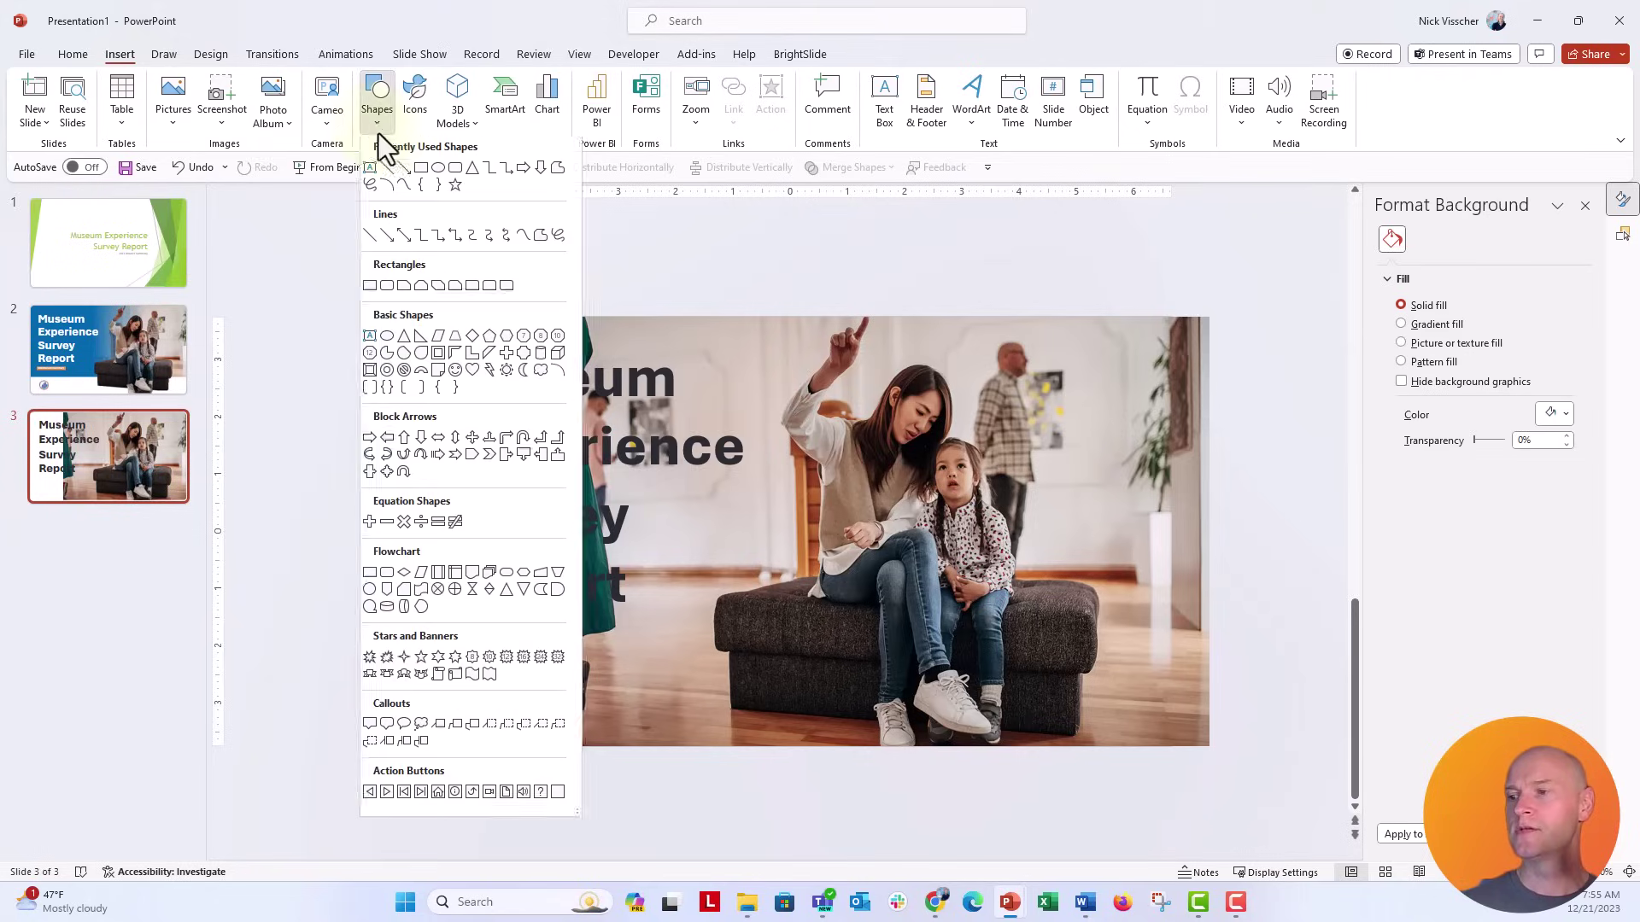
left_click(421, 168)
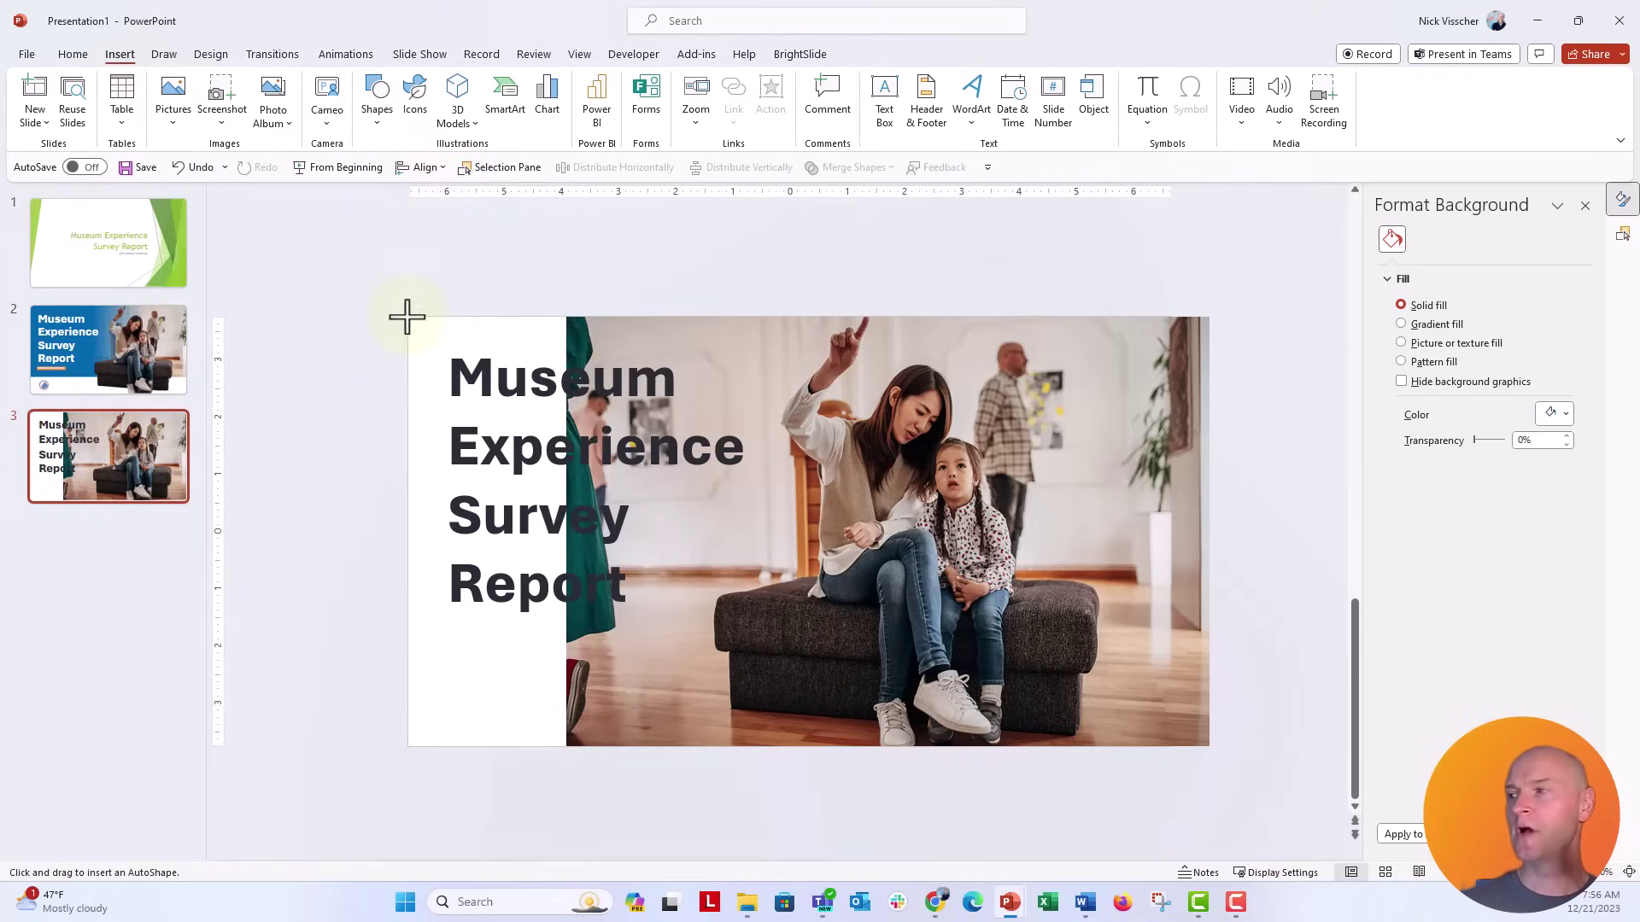
left_click_drag(407, 316, 876, 746)
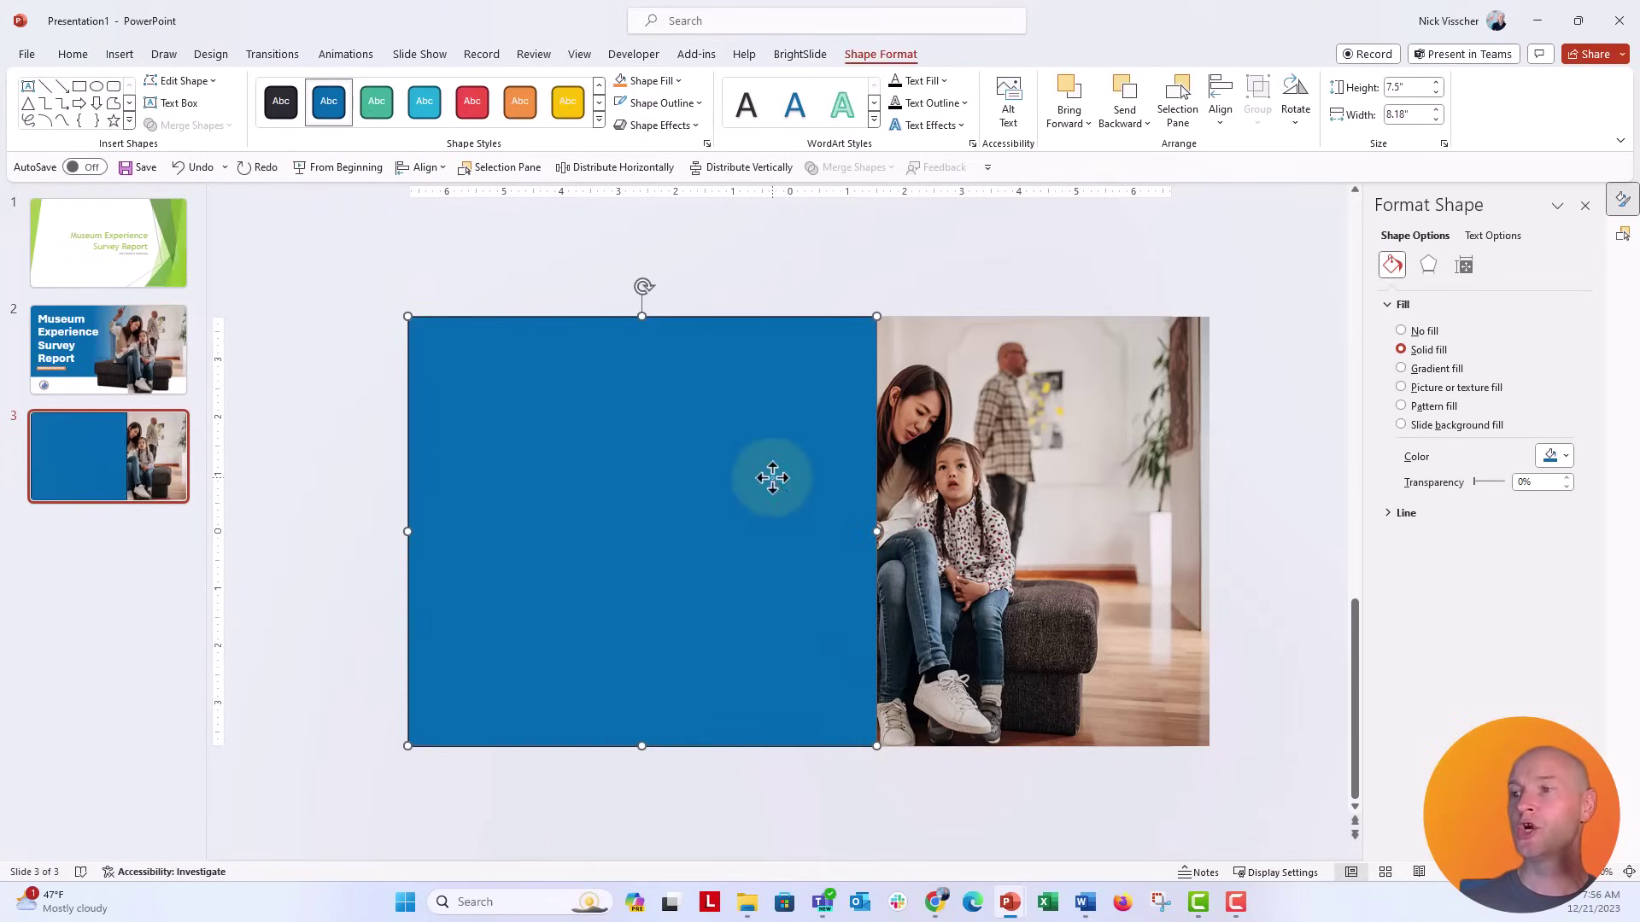
left_click(651, 110)
left_click(645, 332)
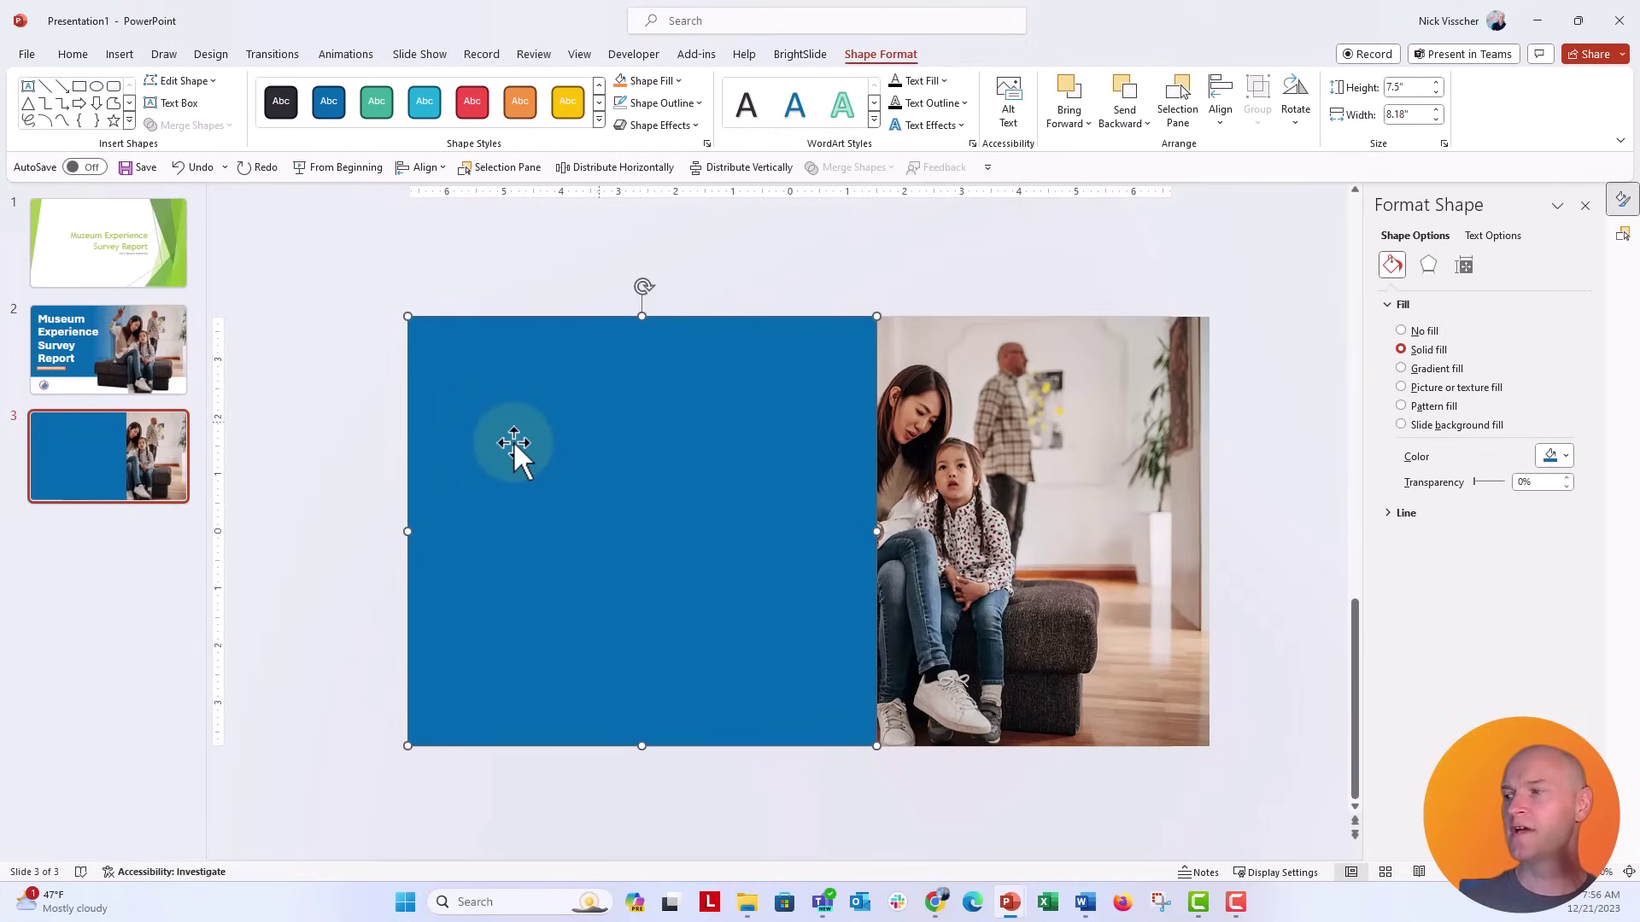
Step: Give the rectangle a horizontal linear gradient, second stop at 93%, and adjust the first stop's transparency
left_click(1449, 376)
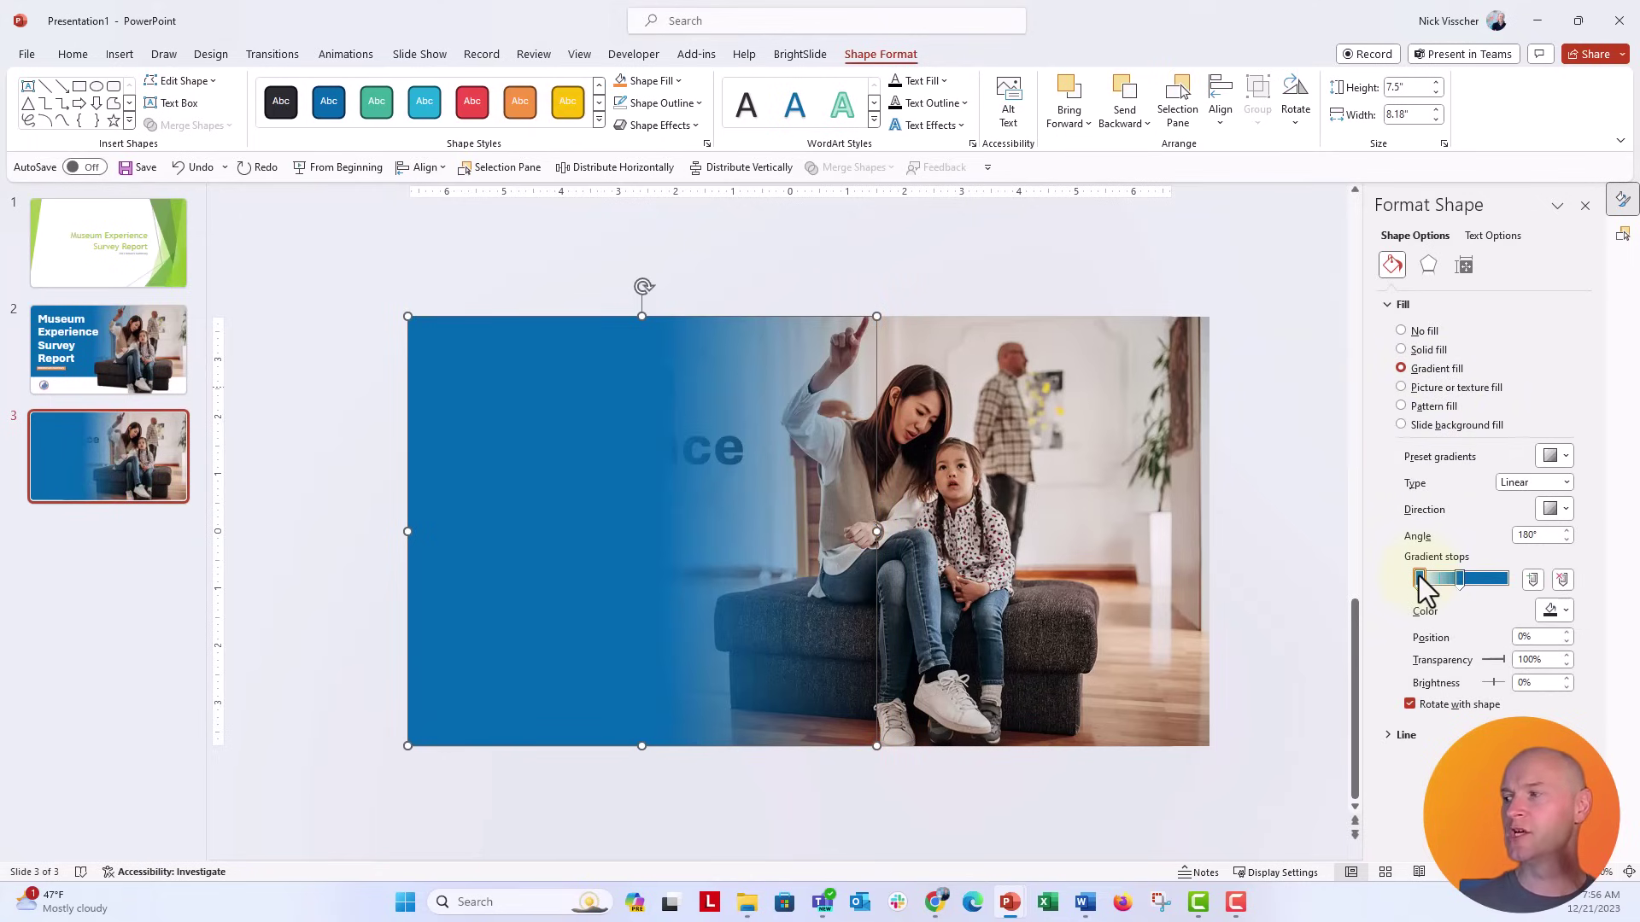
left_click(1565, 511)
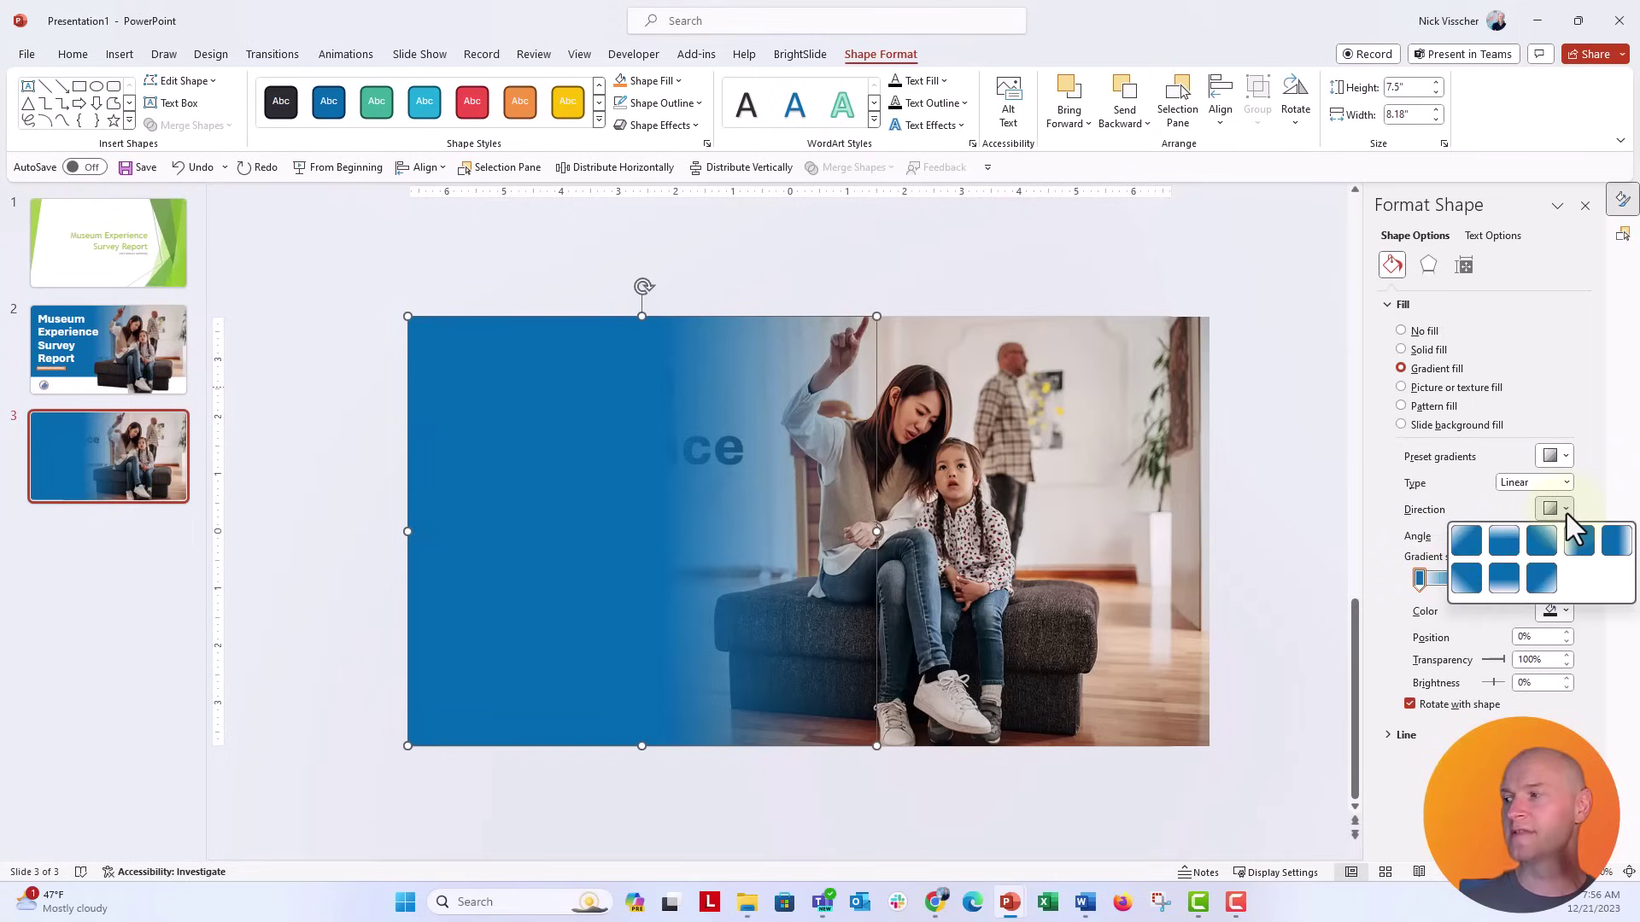
left_click(1618, 547)
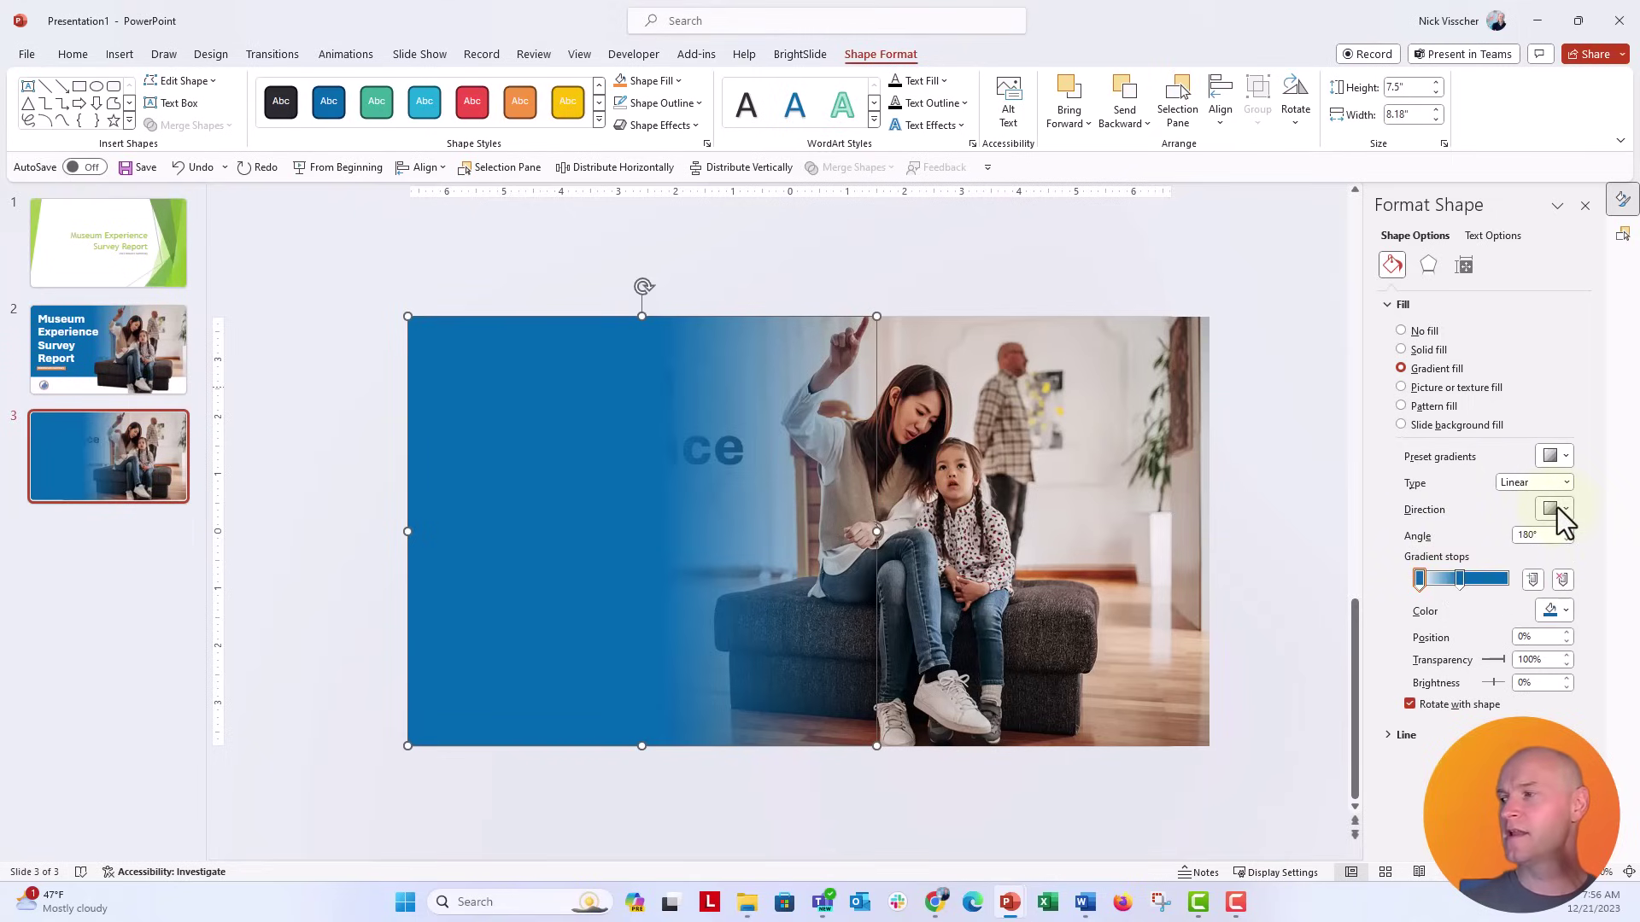
left_click(1565, 509)
left_click(1613, 545)
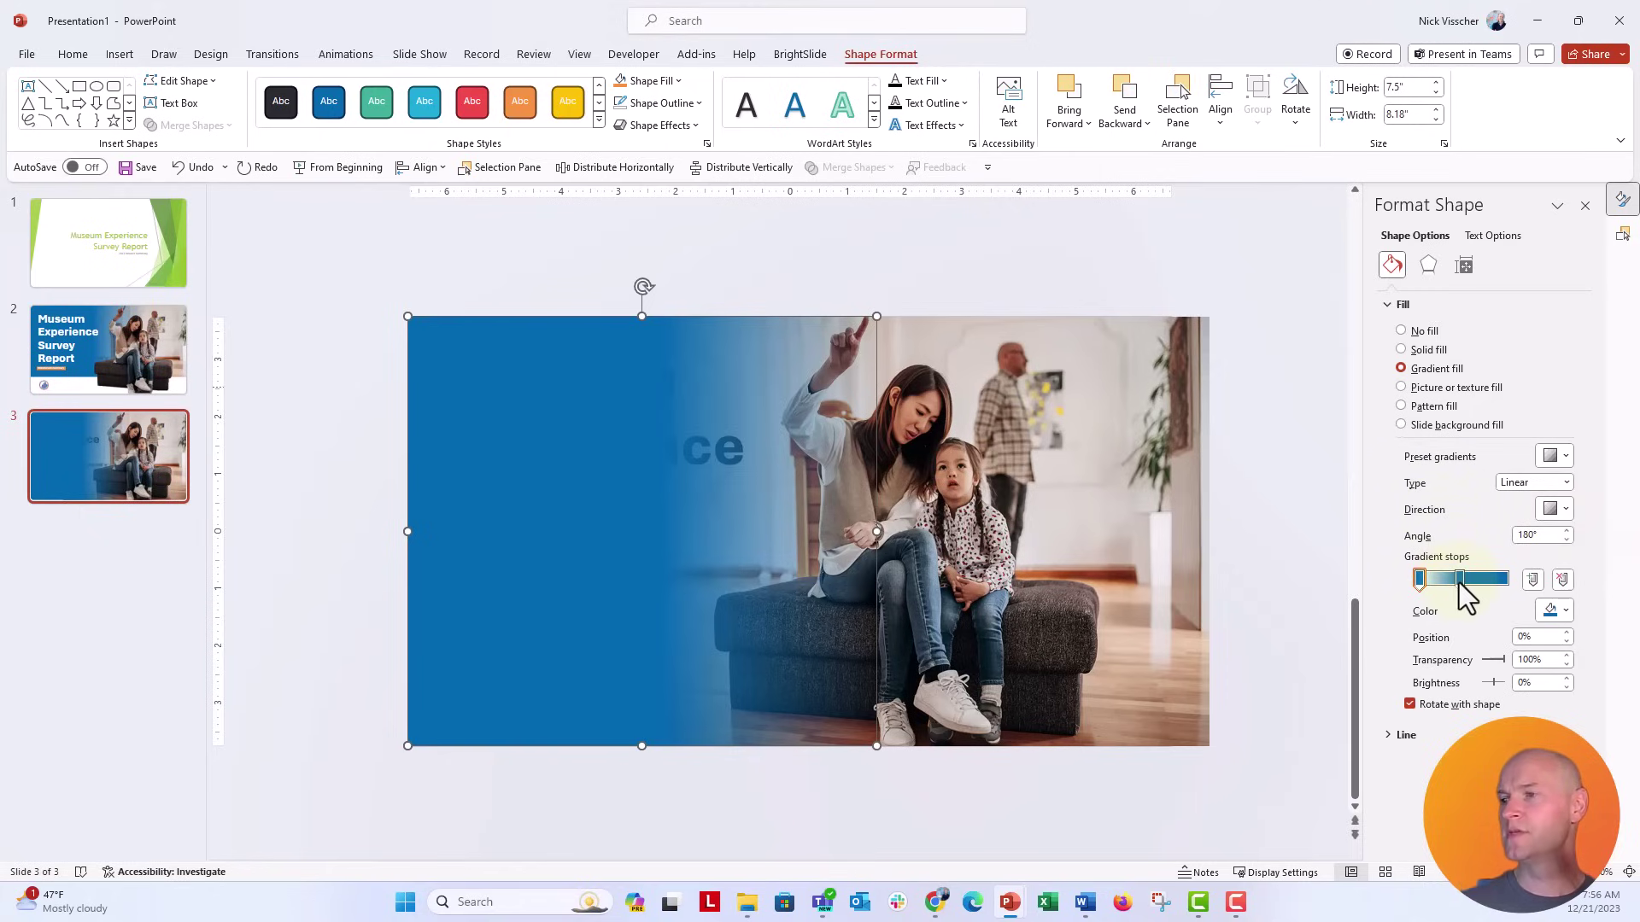
mouse_move(1462, 594)
left_mouse_down()
mouse_move(1511, 602)
mouse_move(1439, 591)
mouse_move(1514, 586)
mouse_move(1464, 594)
left_mouse_up()
left_click(1418, 579)
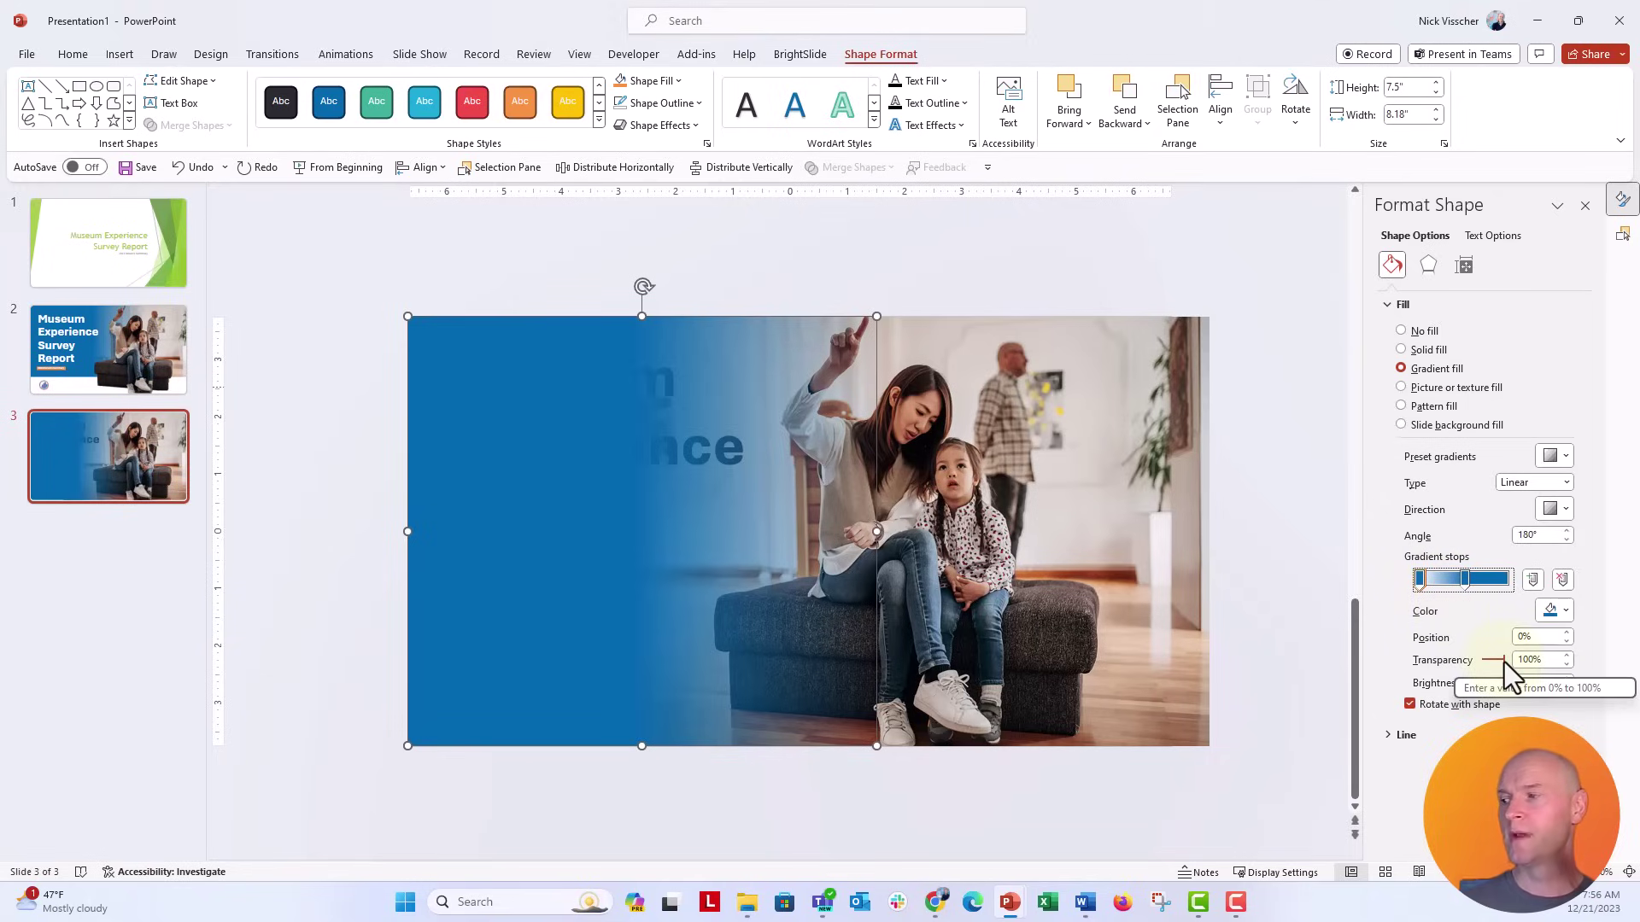
left_click_drag(1504, 662, 1482, 669)
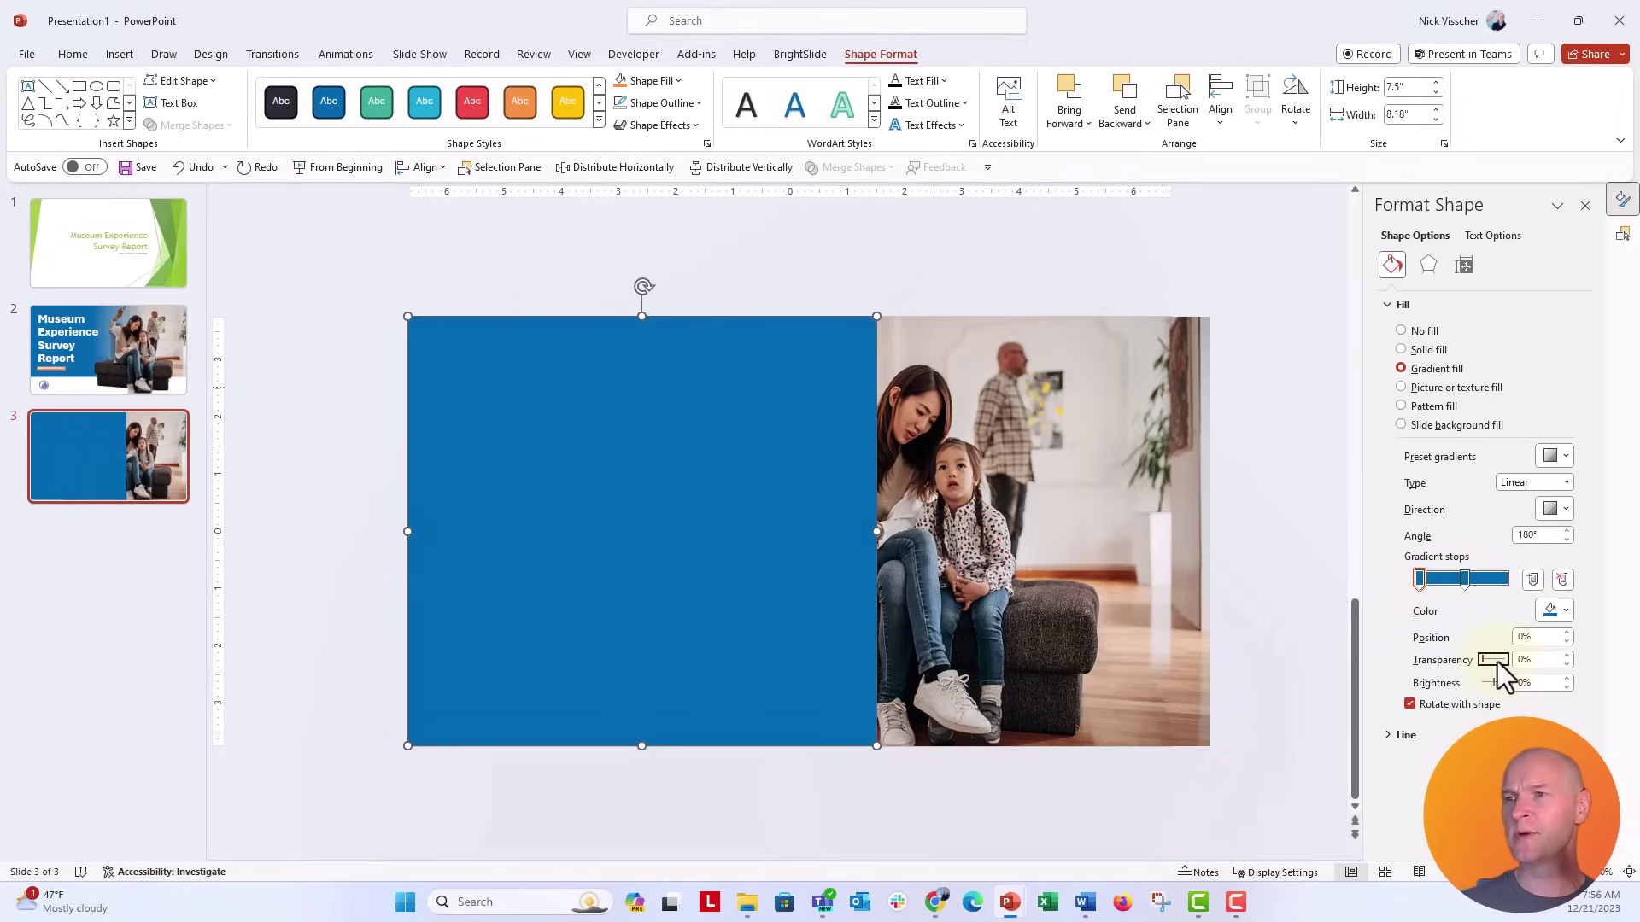
Step: Set the first gradient stop to 100% transparency and send the blue panel to the back
left_click_drag(1484, 662, 1513, 661)
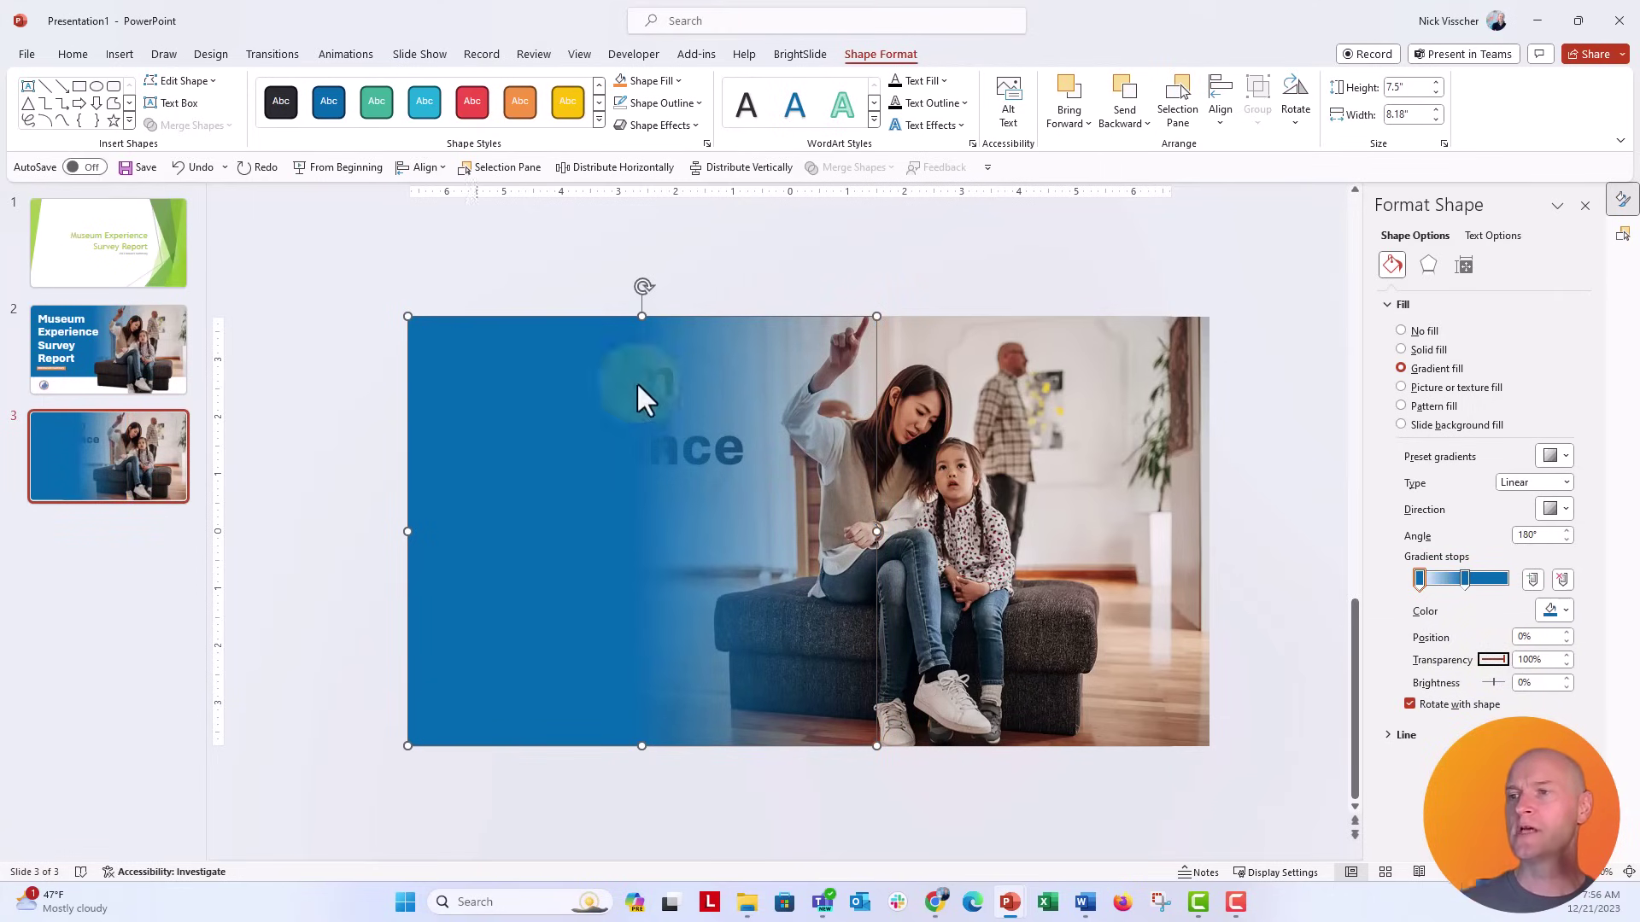
right_click(437, 326)
left_click(456, 527)
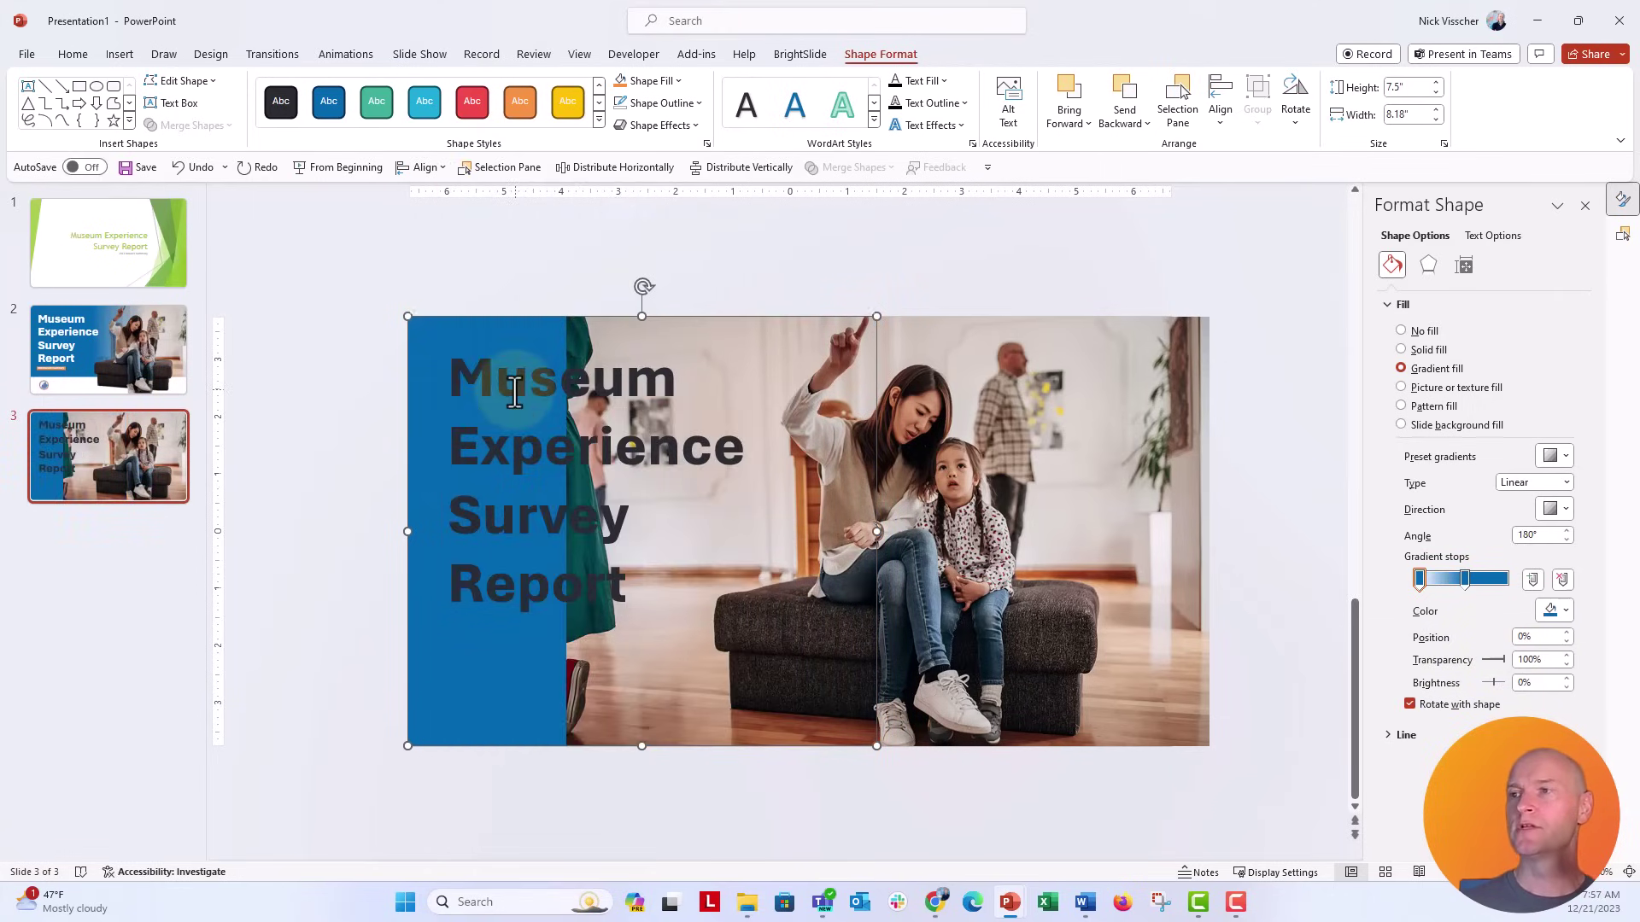
Step: Make the title text white
left_click(514, 393)
left_click(478, 340)
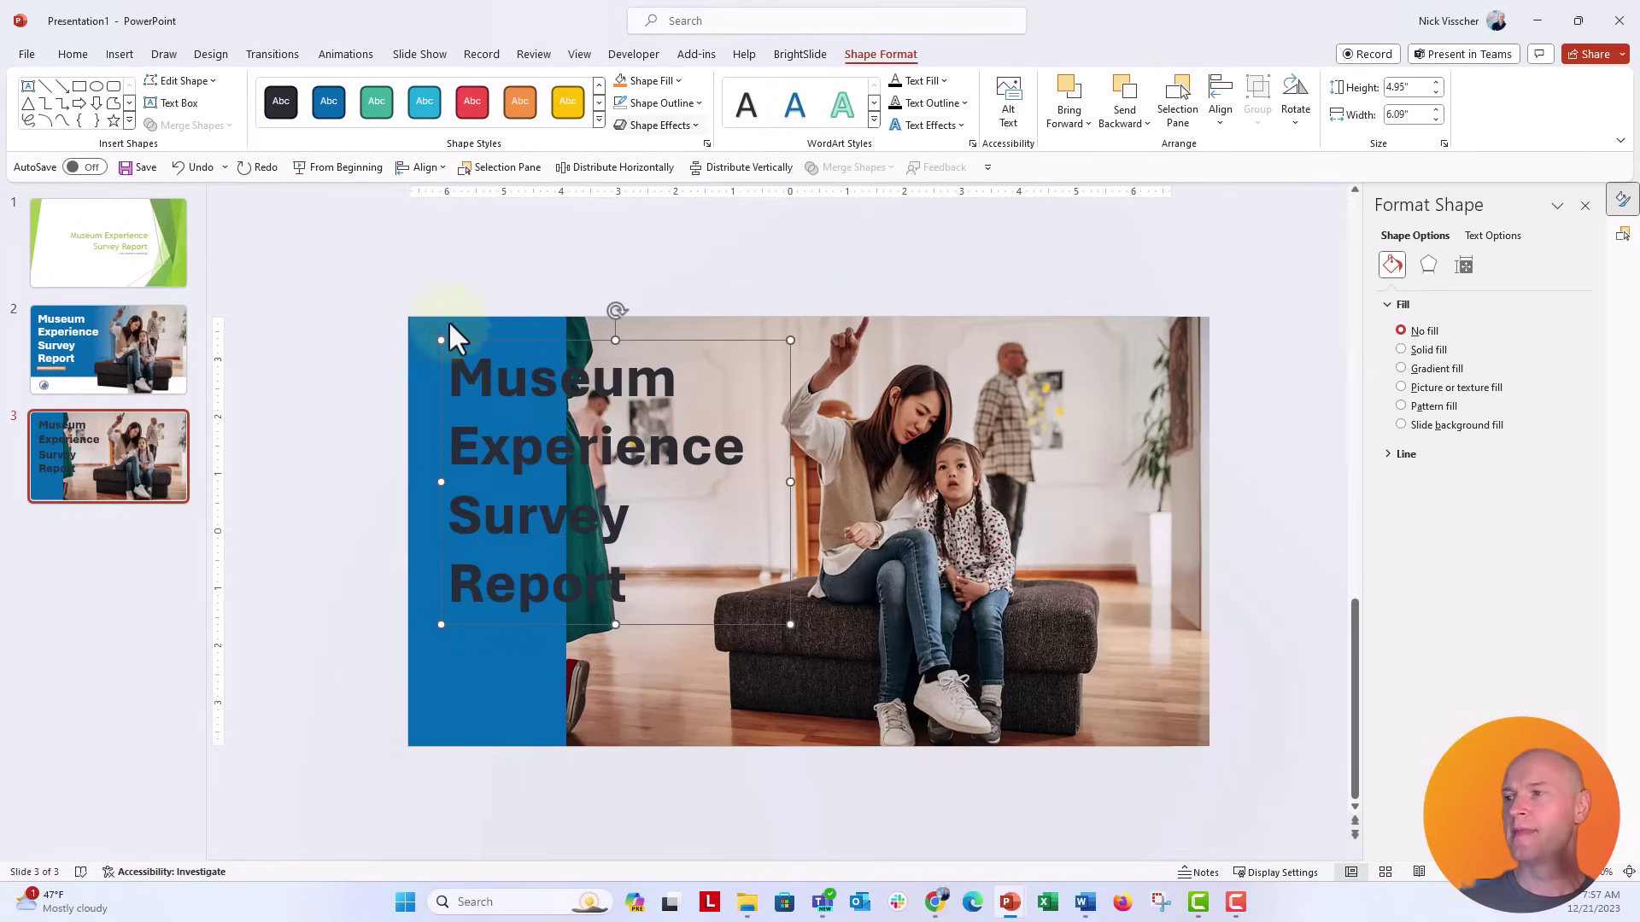
left_click(64, 57)
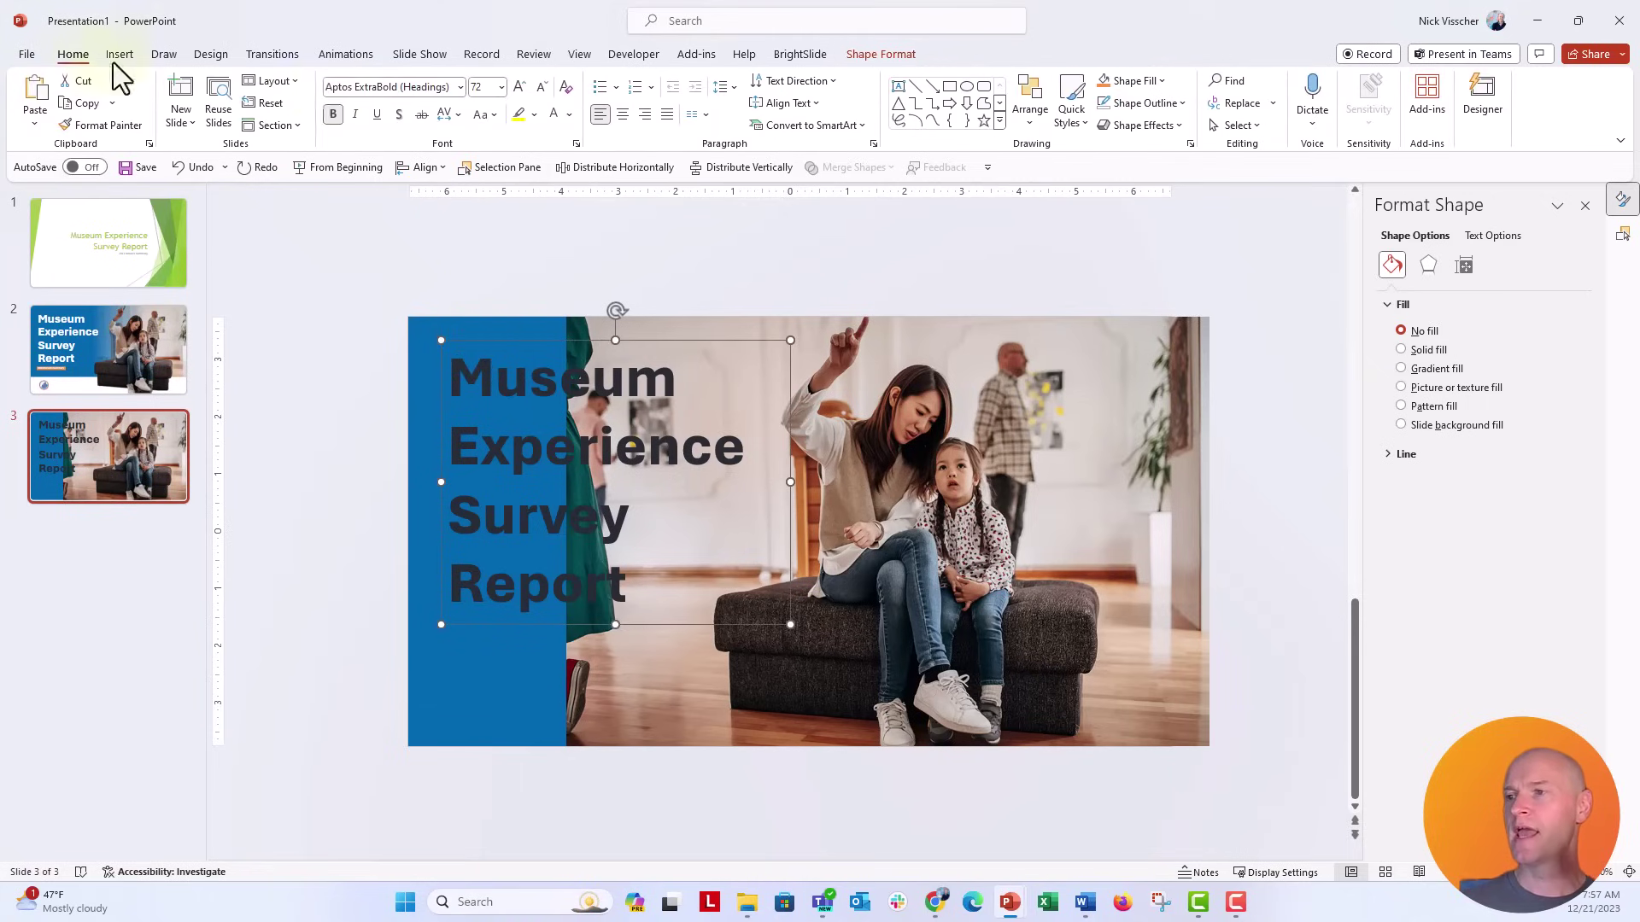
left_click(553, 114)
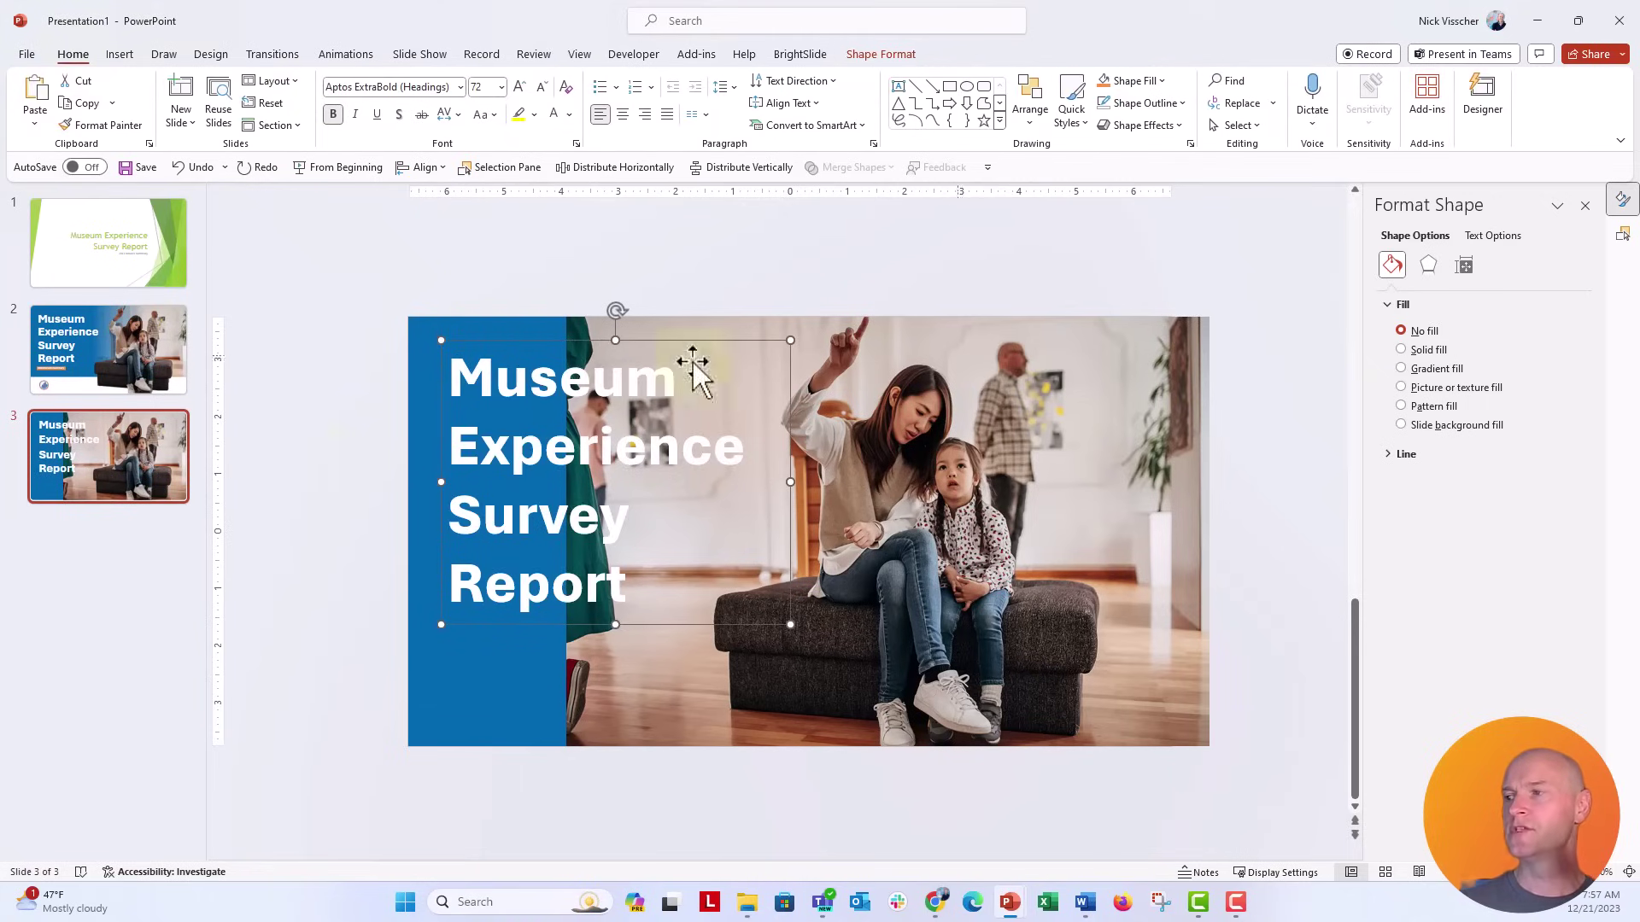
Step: Ctrl-drag a copy of the cutout photo, send the original to the back, and snap the copy over it
left_click(642, 321)
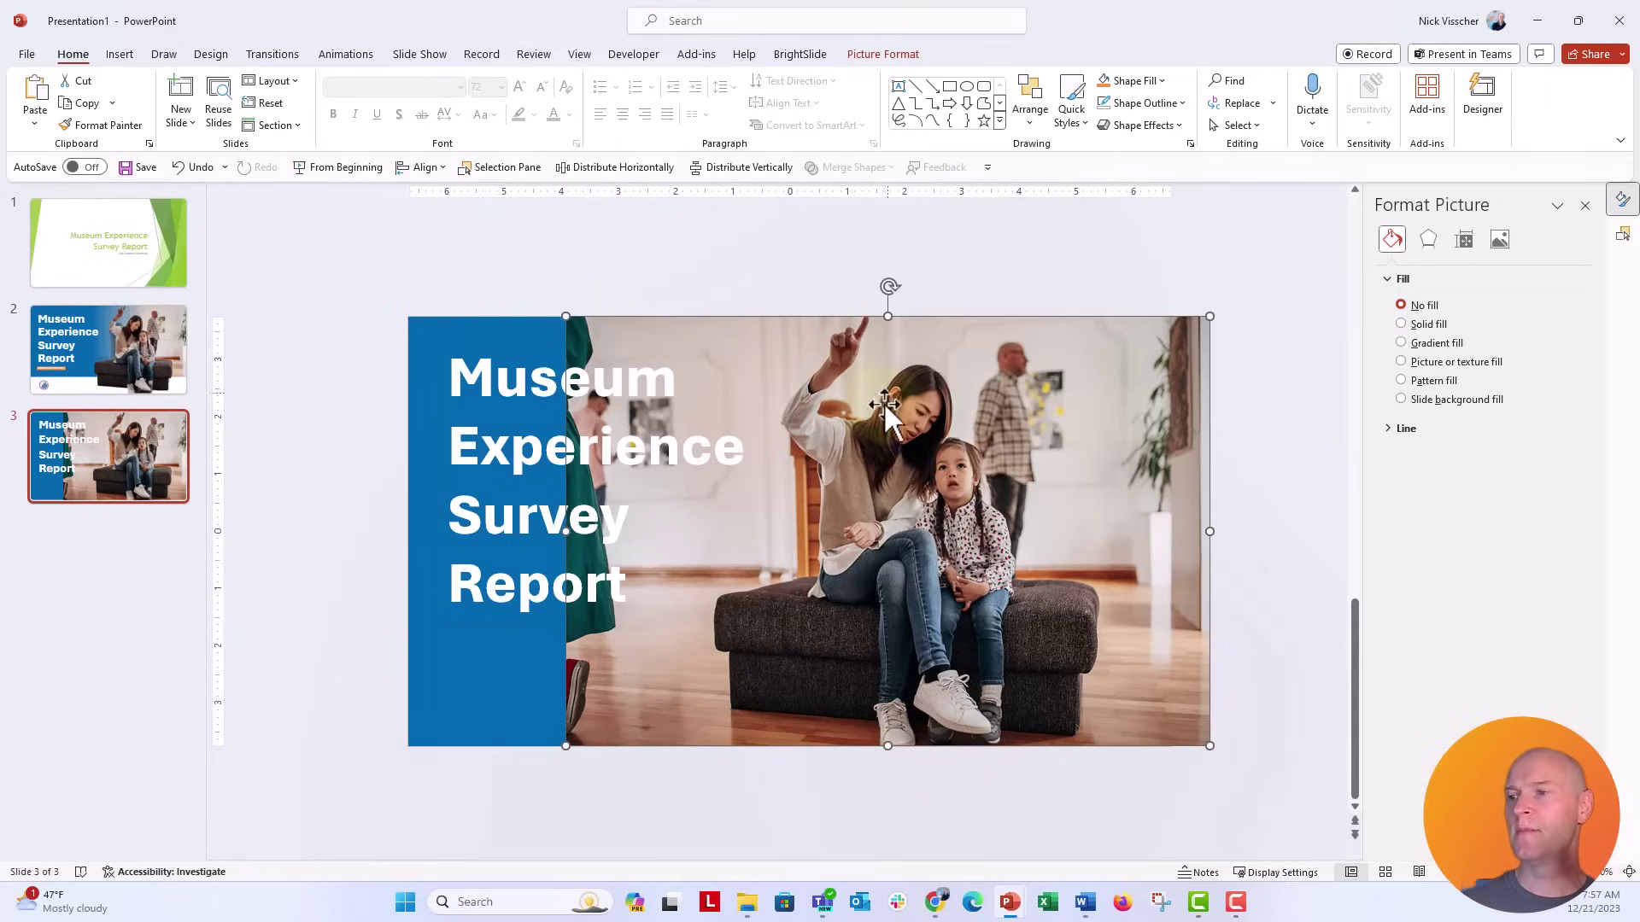
left_click_drag(888, 412, 963, 463)
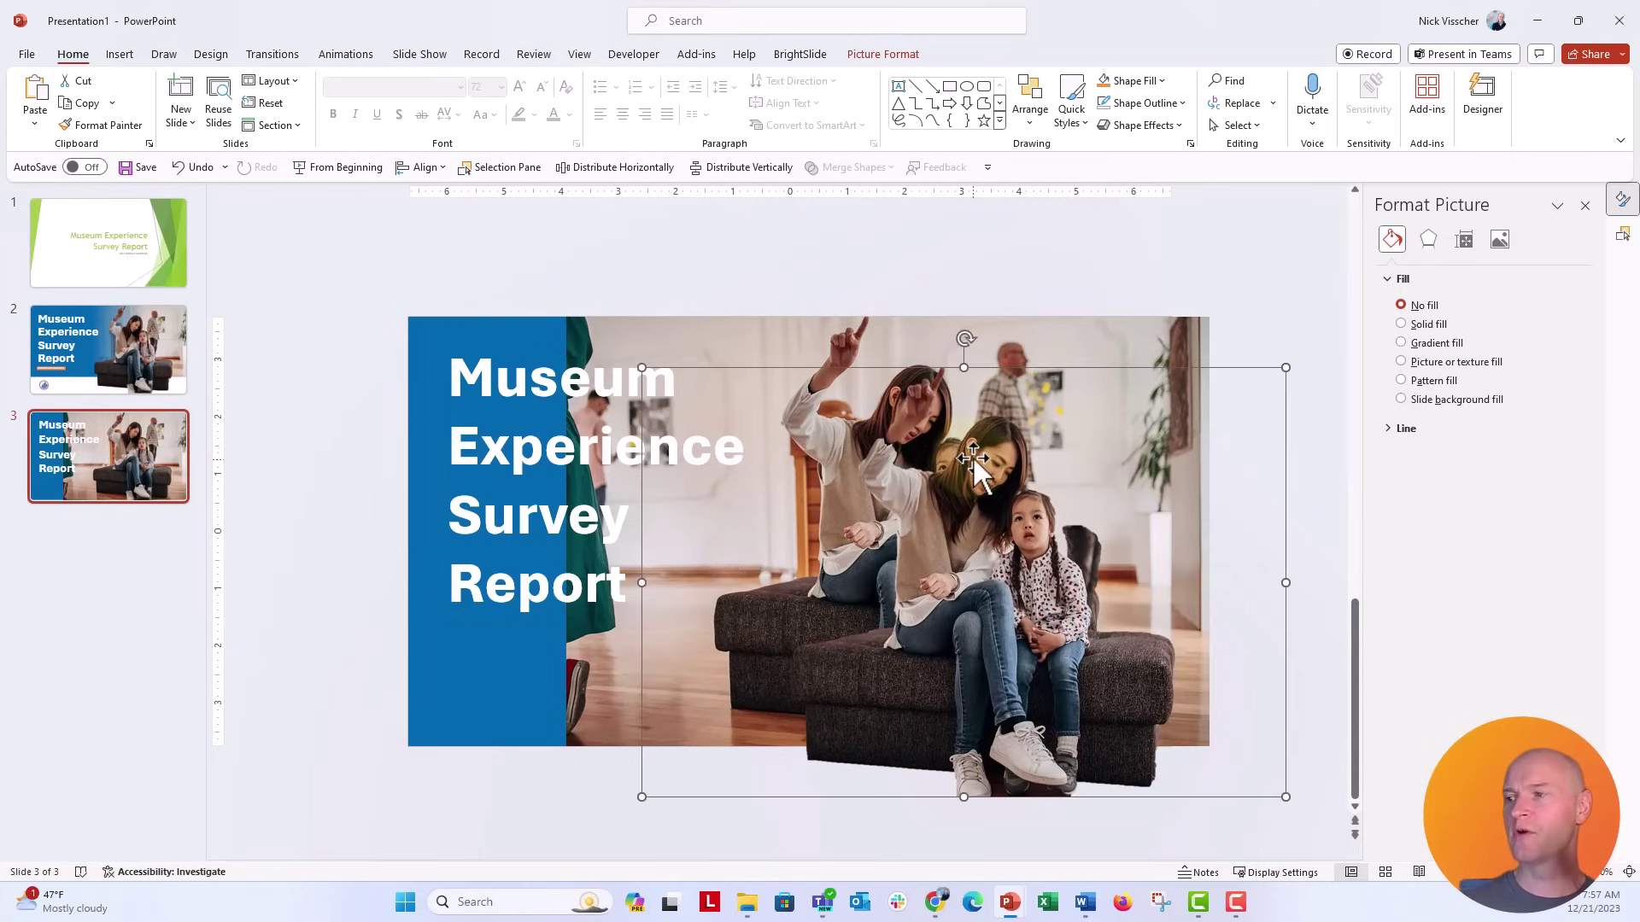
left_click(709, 326)
right_click(707, 328)
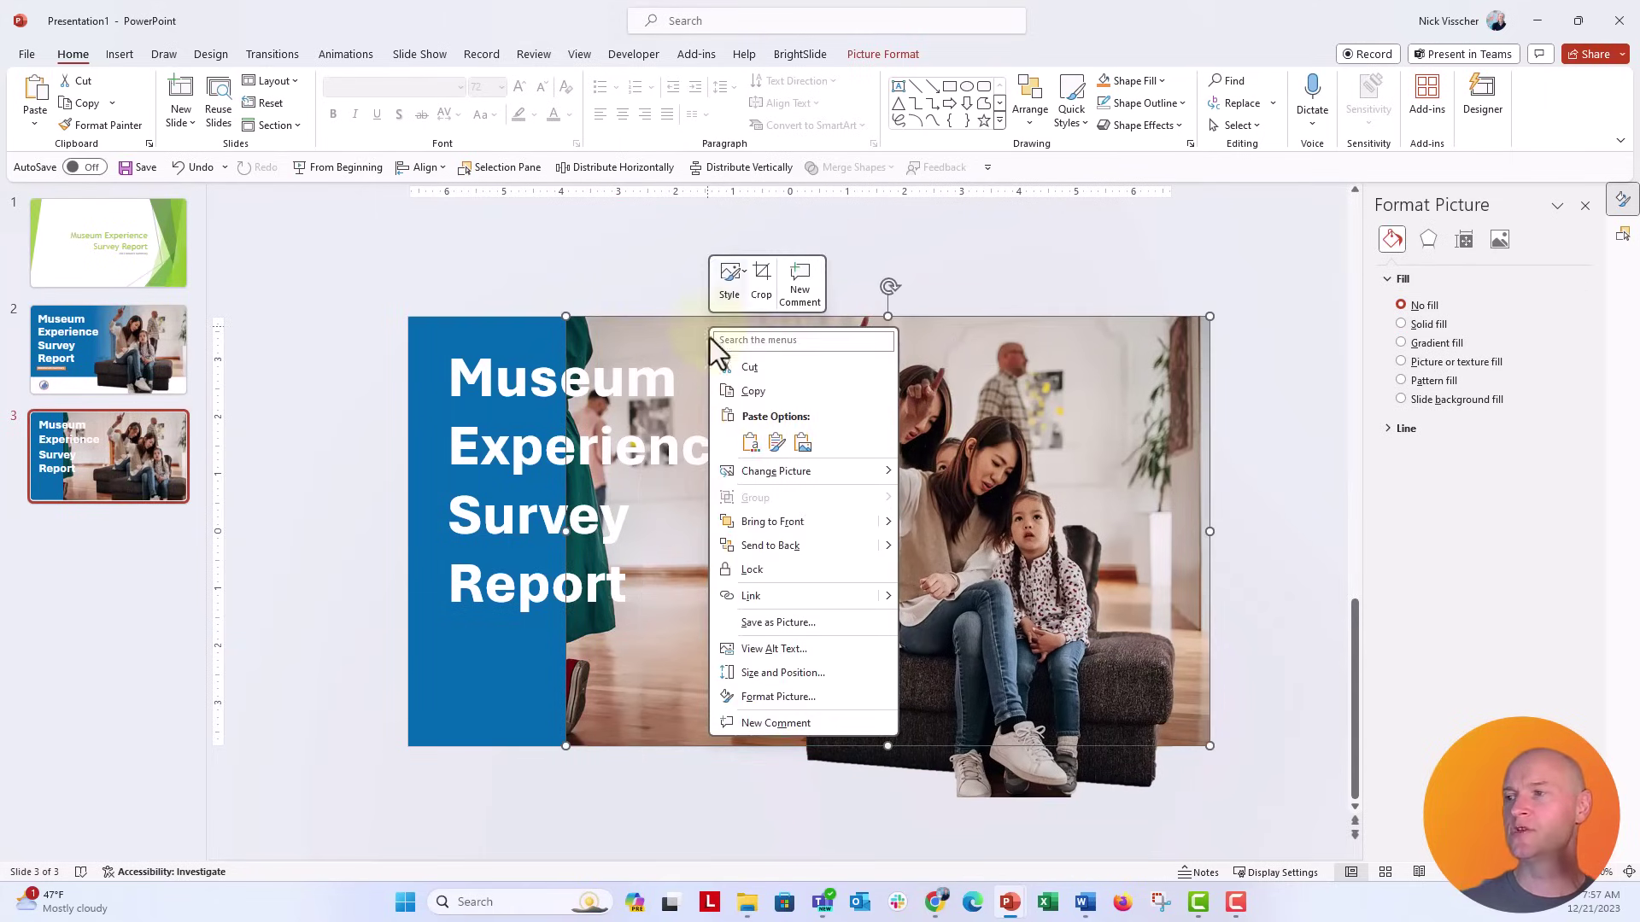
left_click(763, 552)
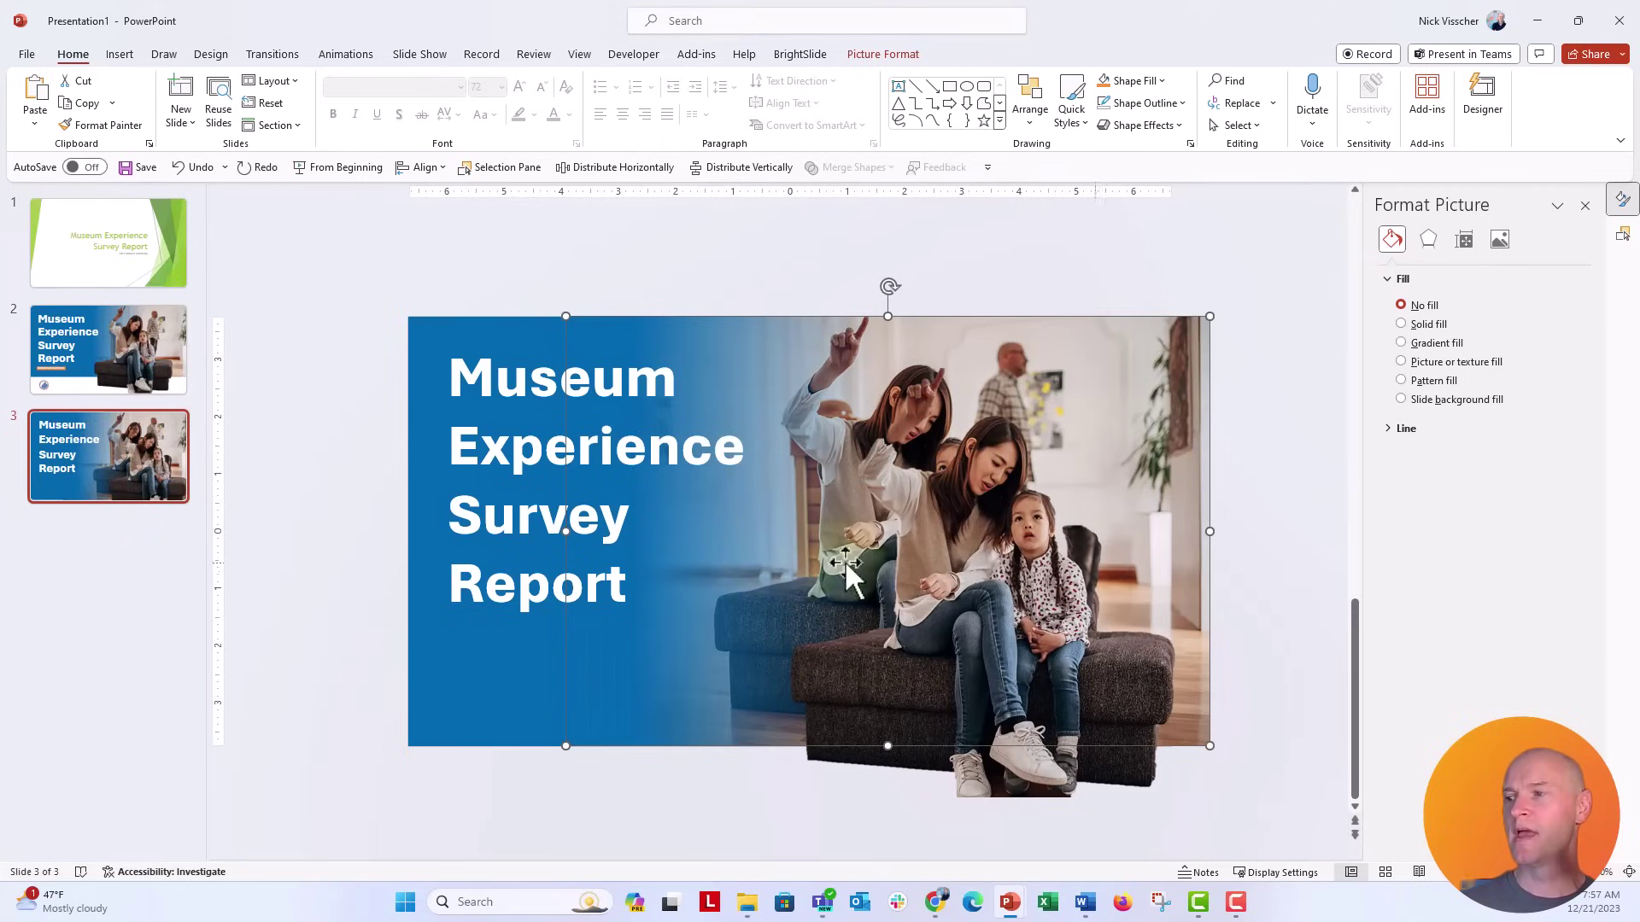
left_click(1029, 590)
left_click_drag(1006, 608, 939, 555)
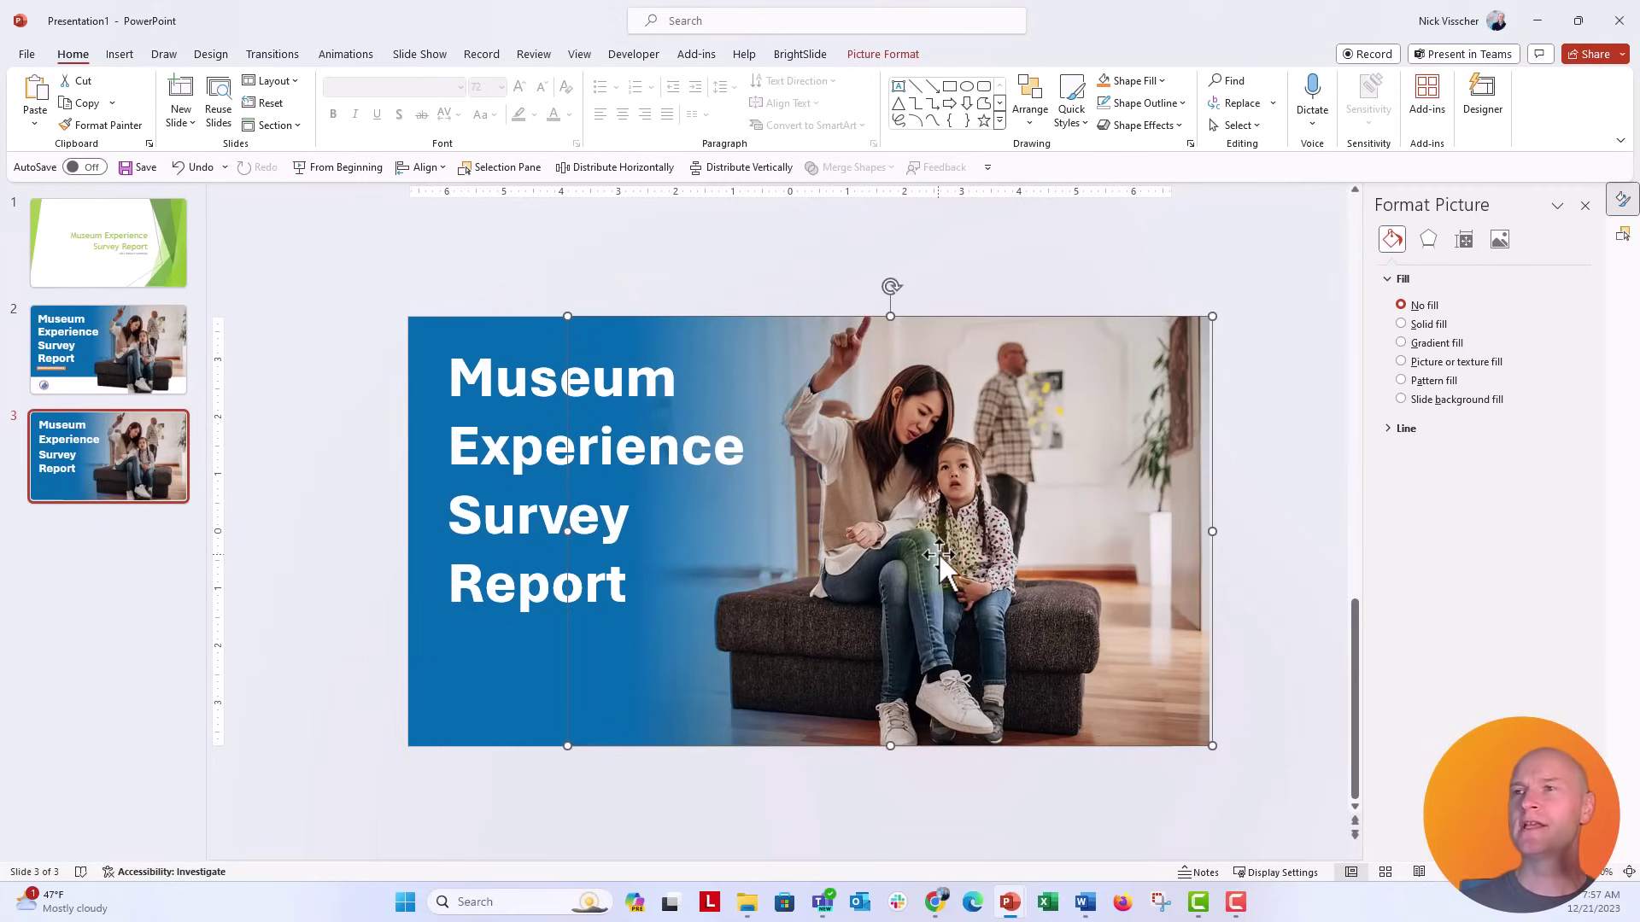
Step: Draw a rectangle spanning the bottom band of slide 3
left_click(720, 247)
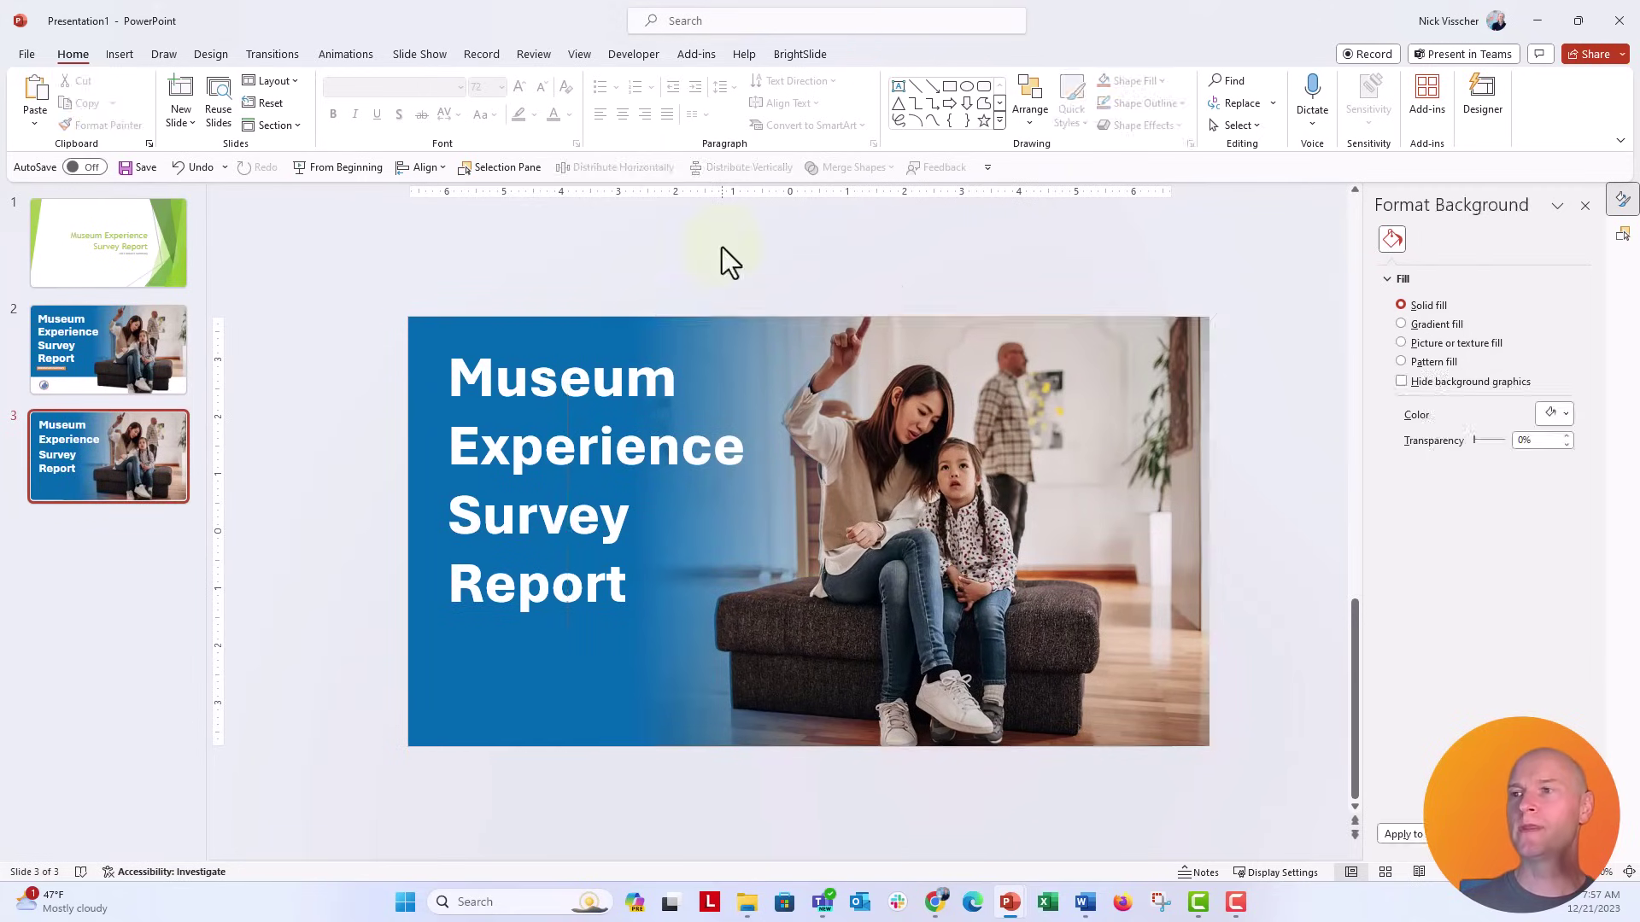
left_click(118, 60)
left_click(369, 125)
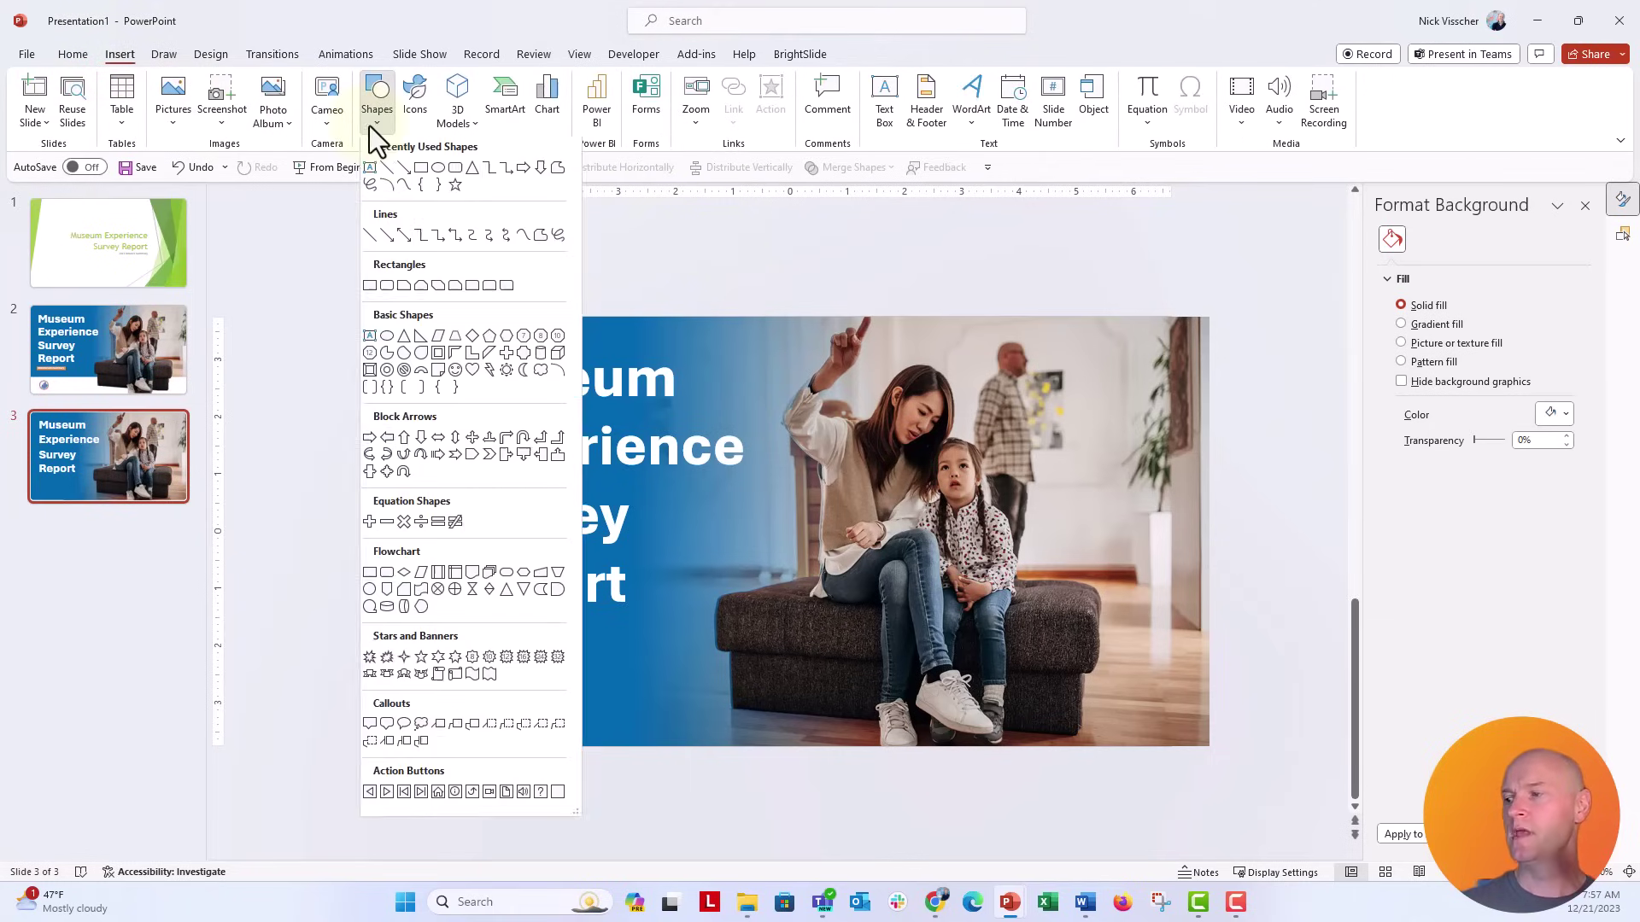
left_click(418, 168)
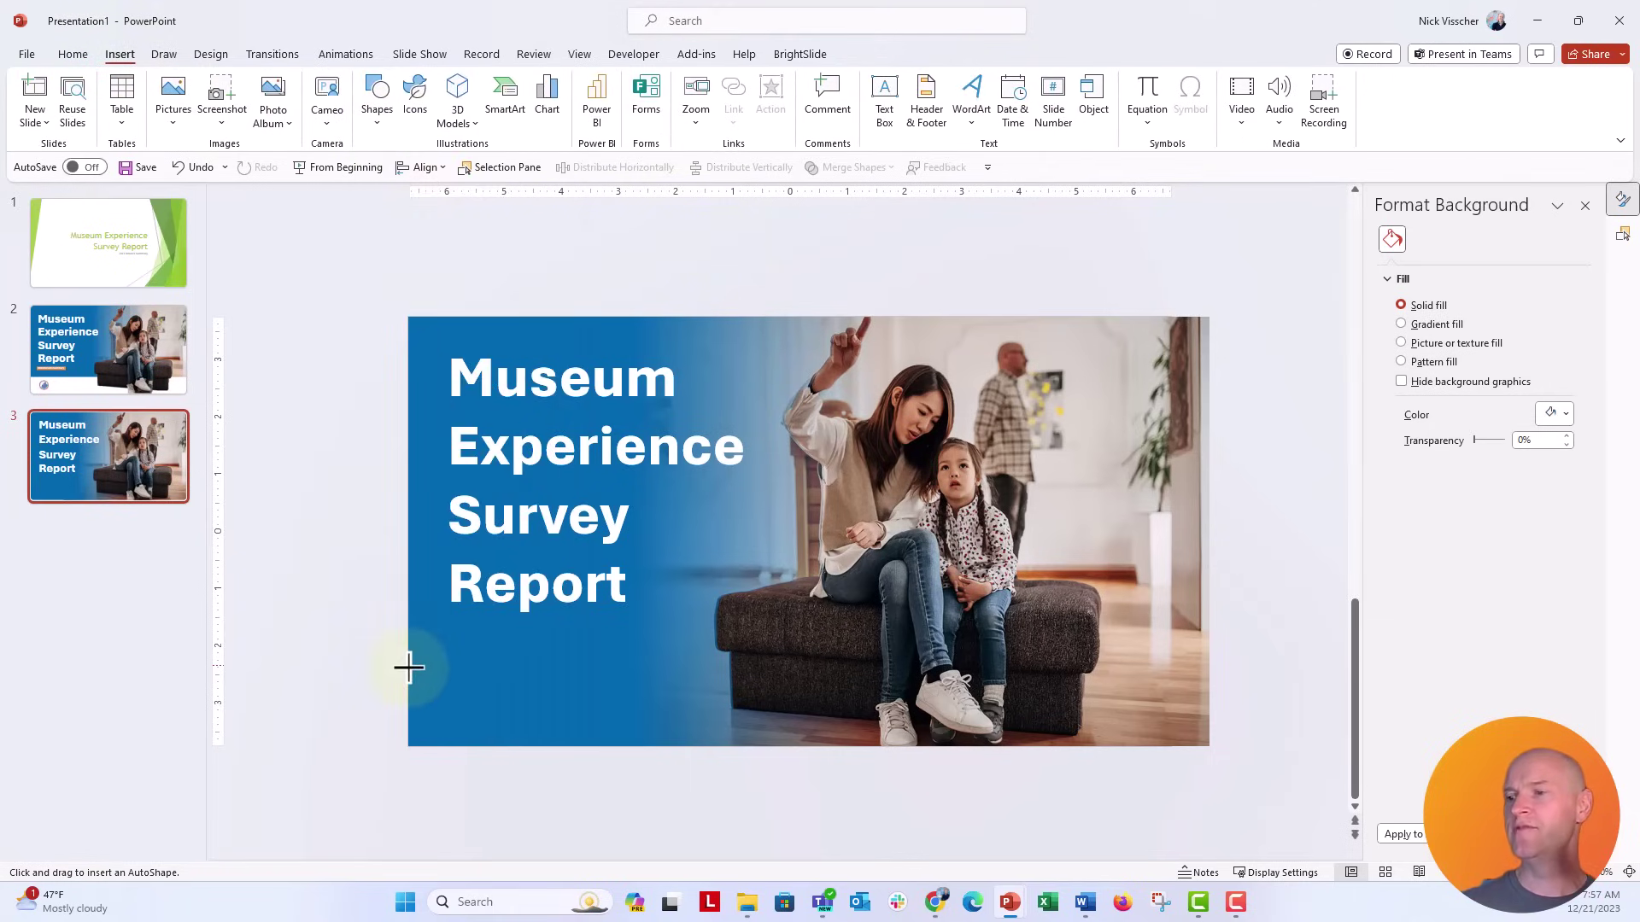
left_click_drag(408, 667, 1210, 747)
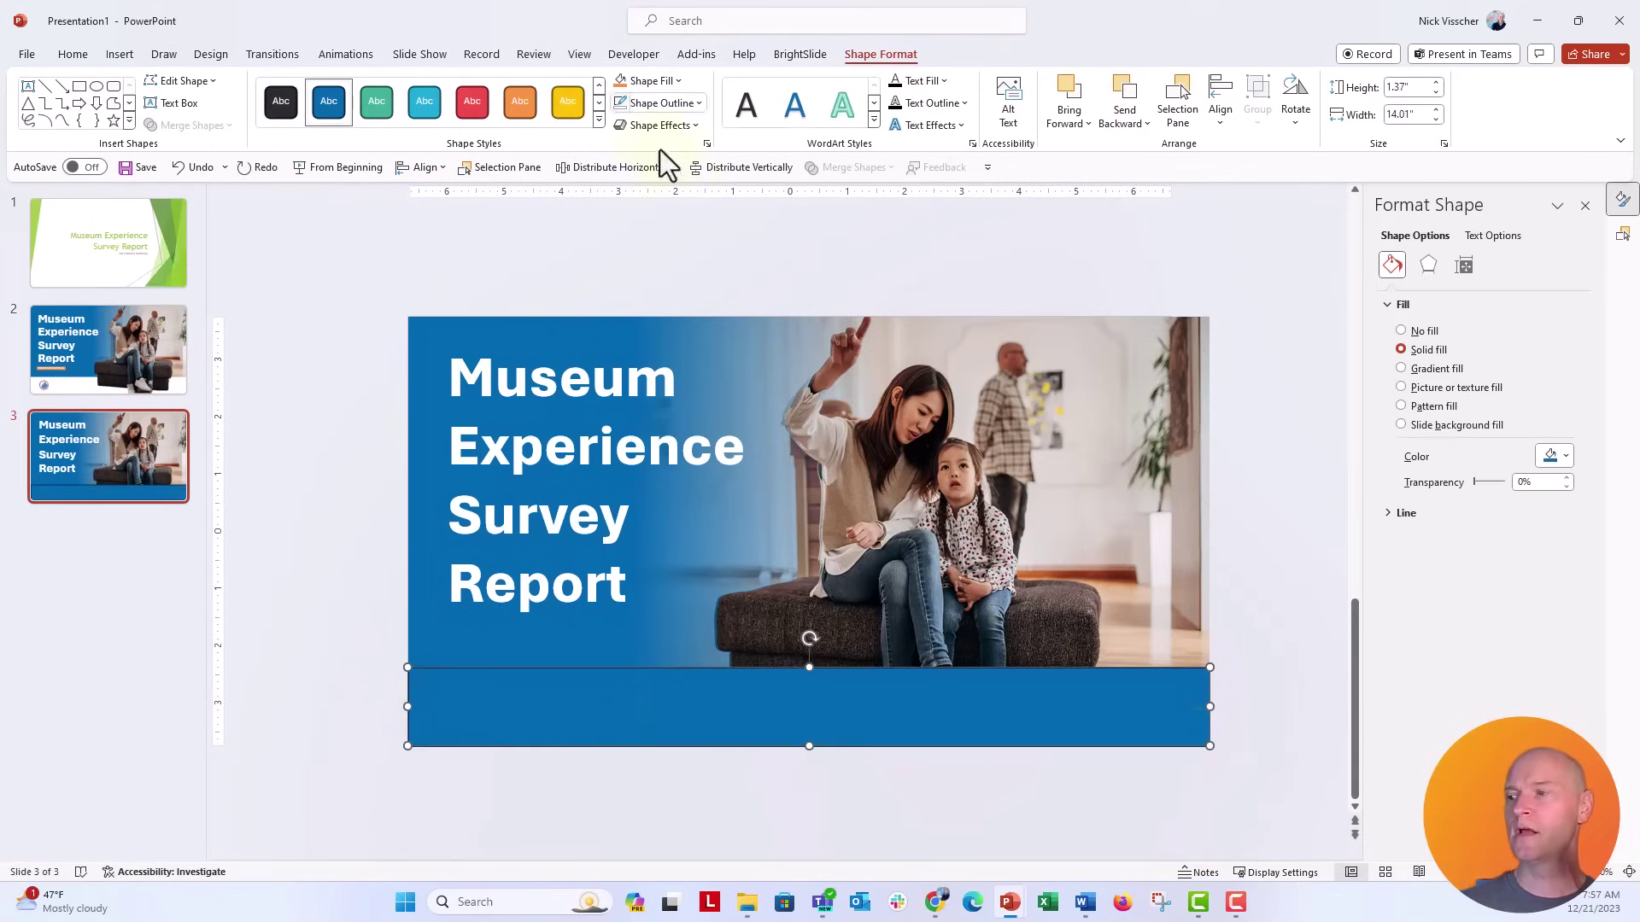
Step: Remove the rectangle's outline and fill it white
left_click(617, 102)
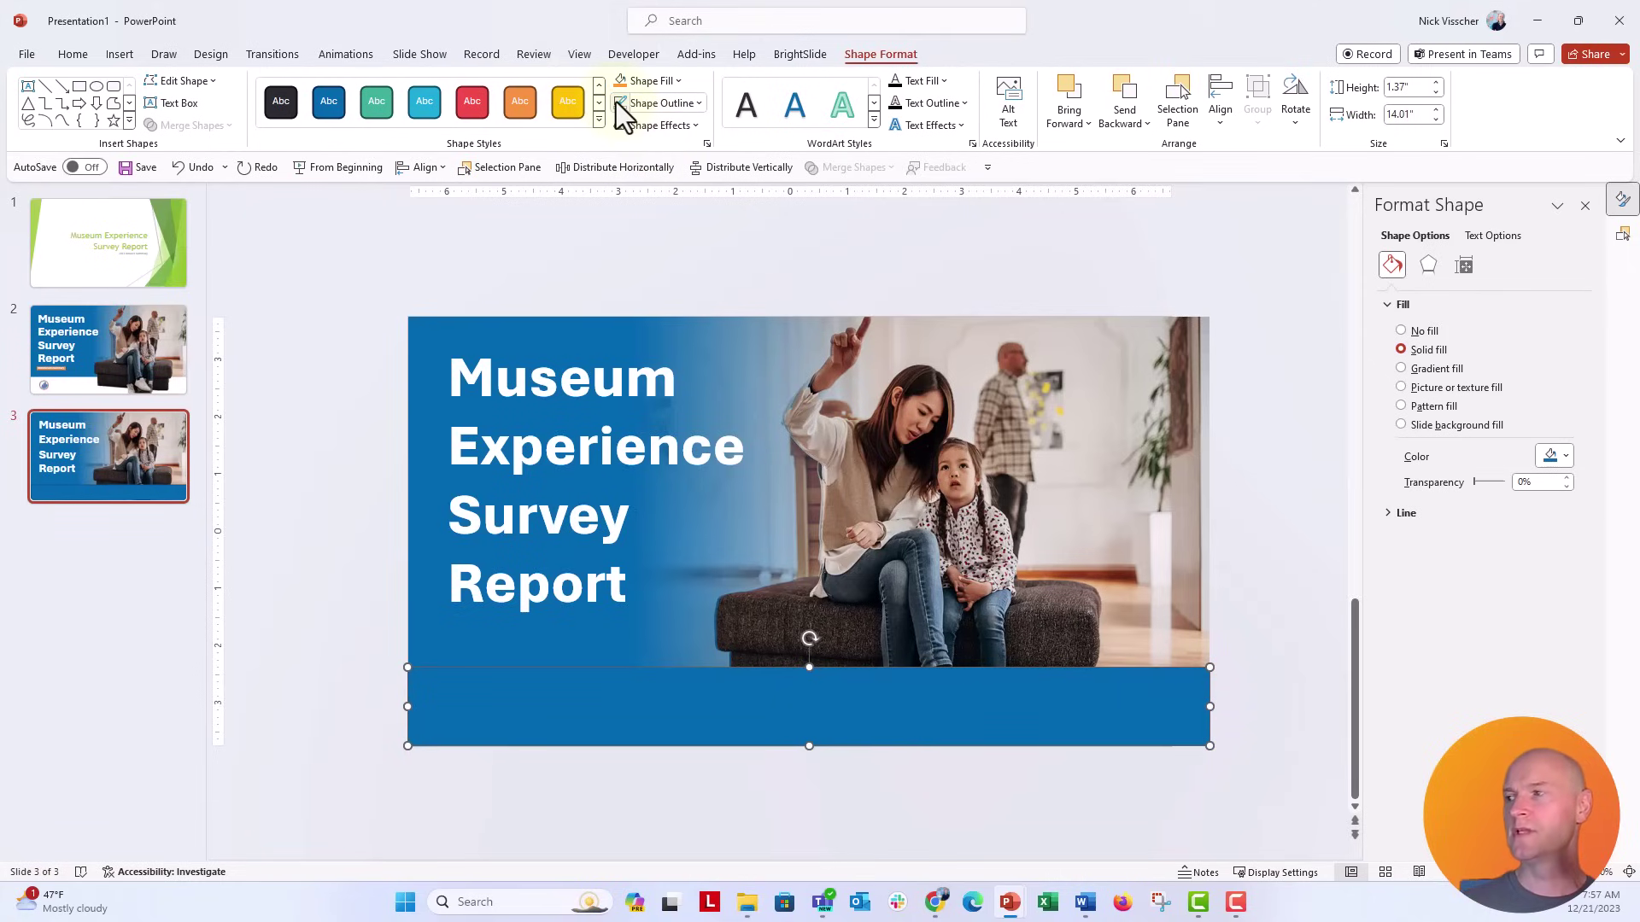
left_click(663, 81)
left_click(628, 173)
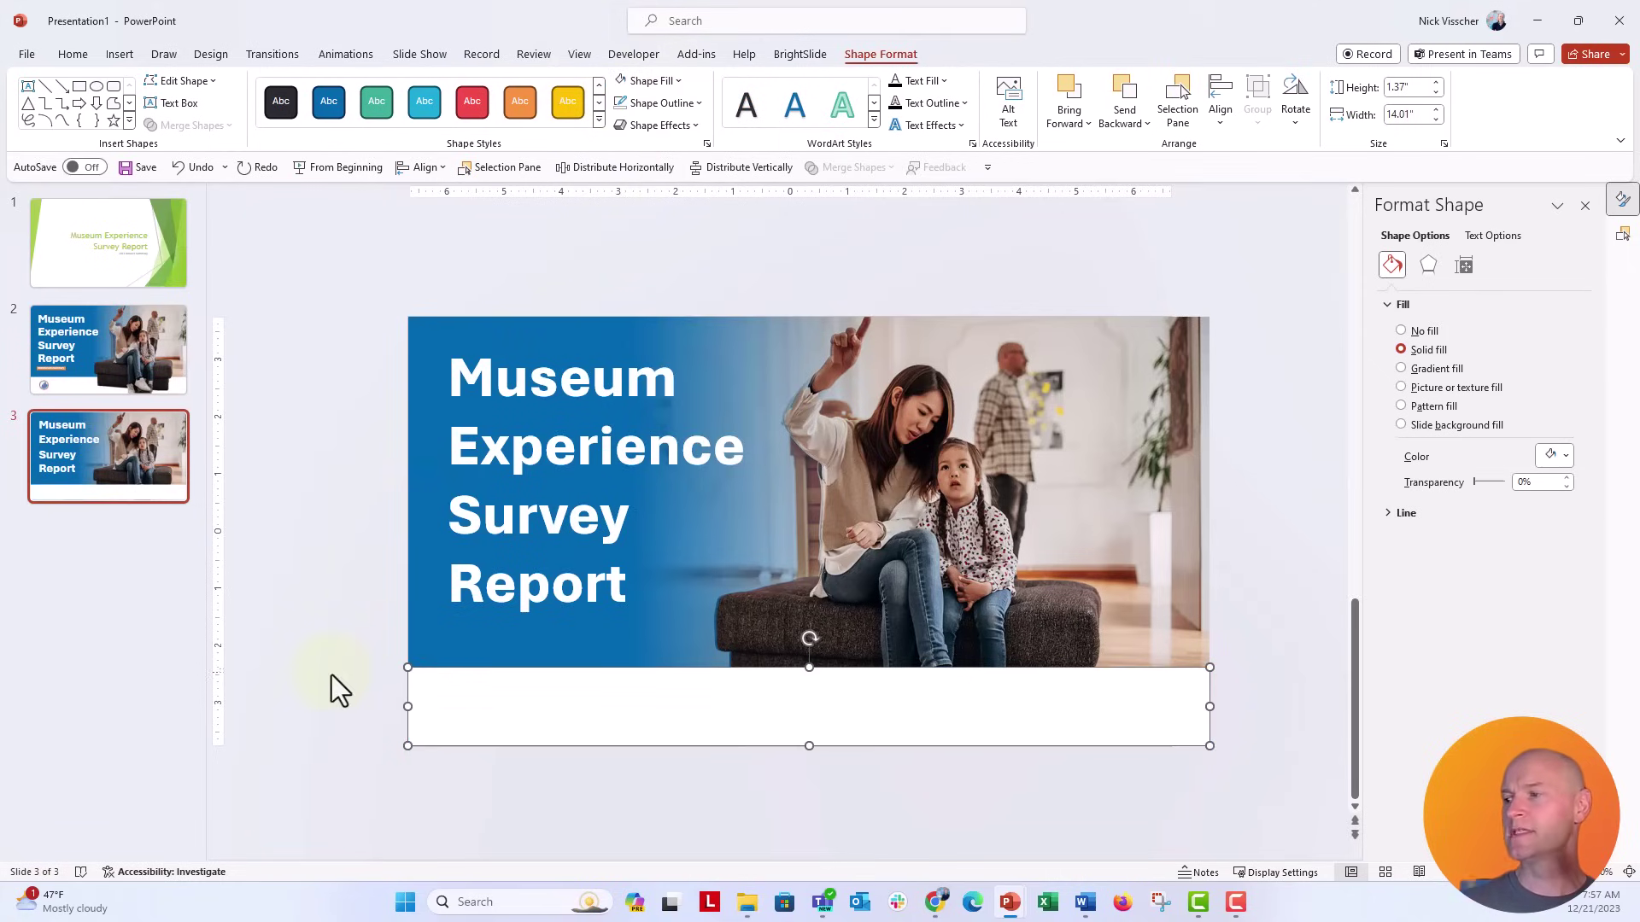
left_click(331, 675)
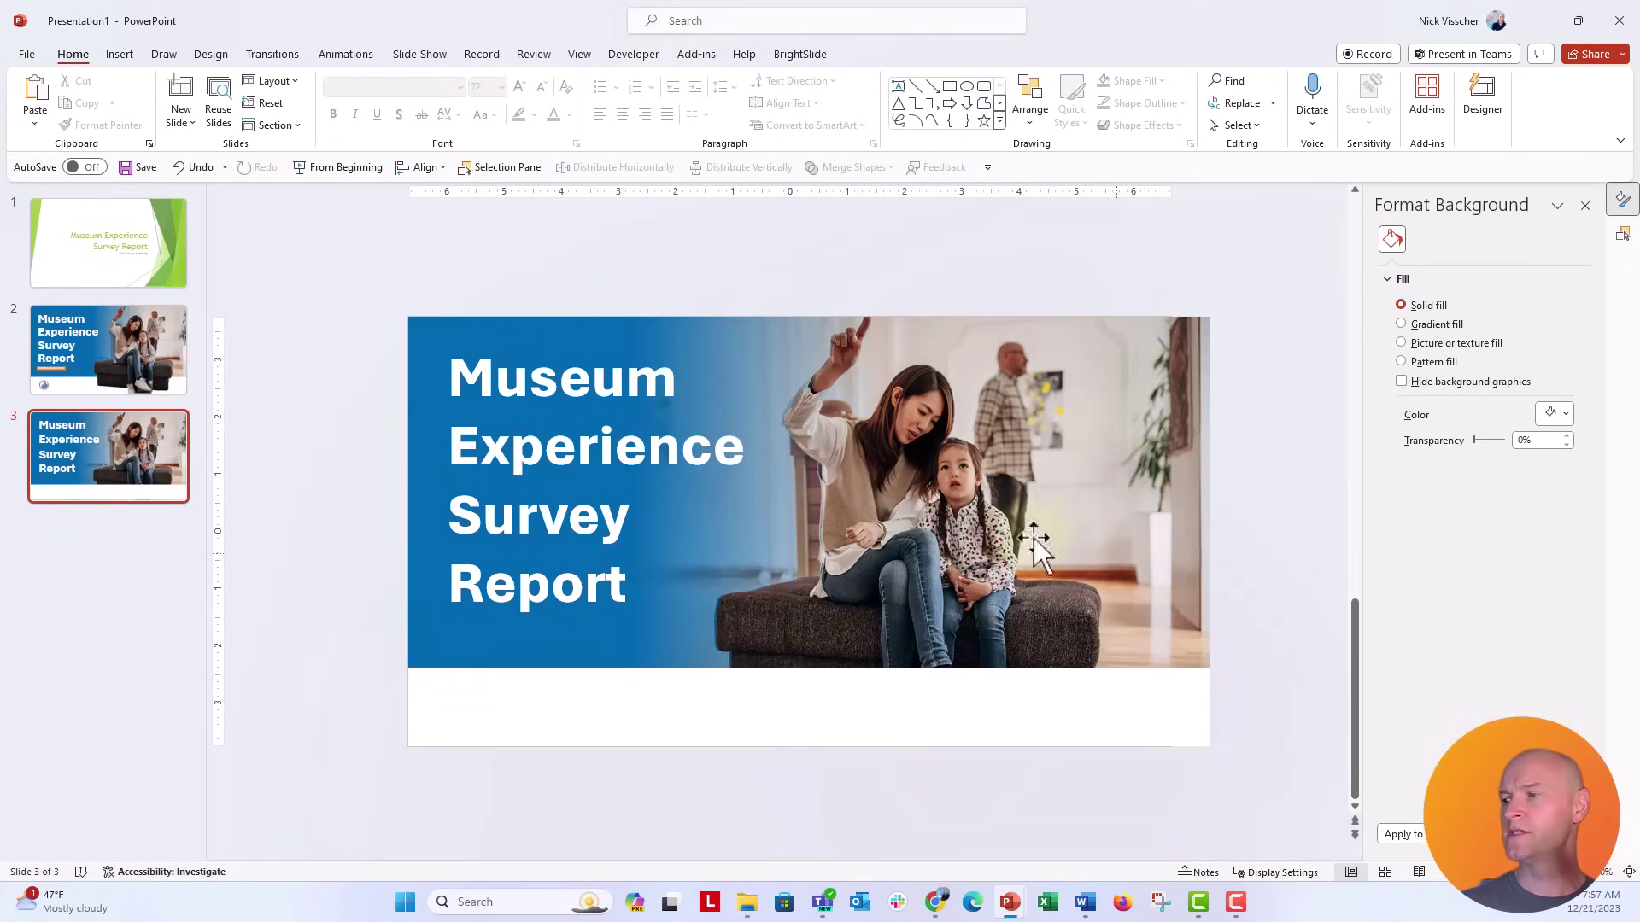
Step: Adjust the white rectangle's right edge, then undo a trial move of the photo
left_click(1204, 517)
left_click(1084, 699)
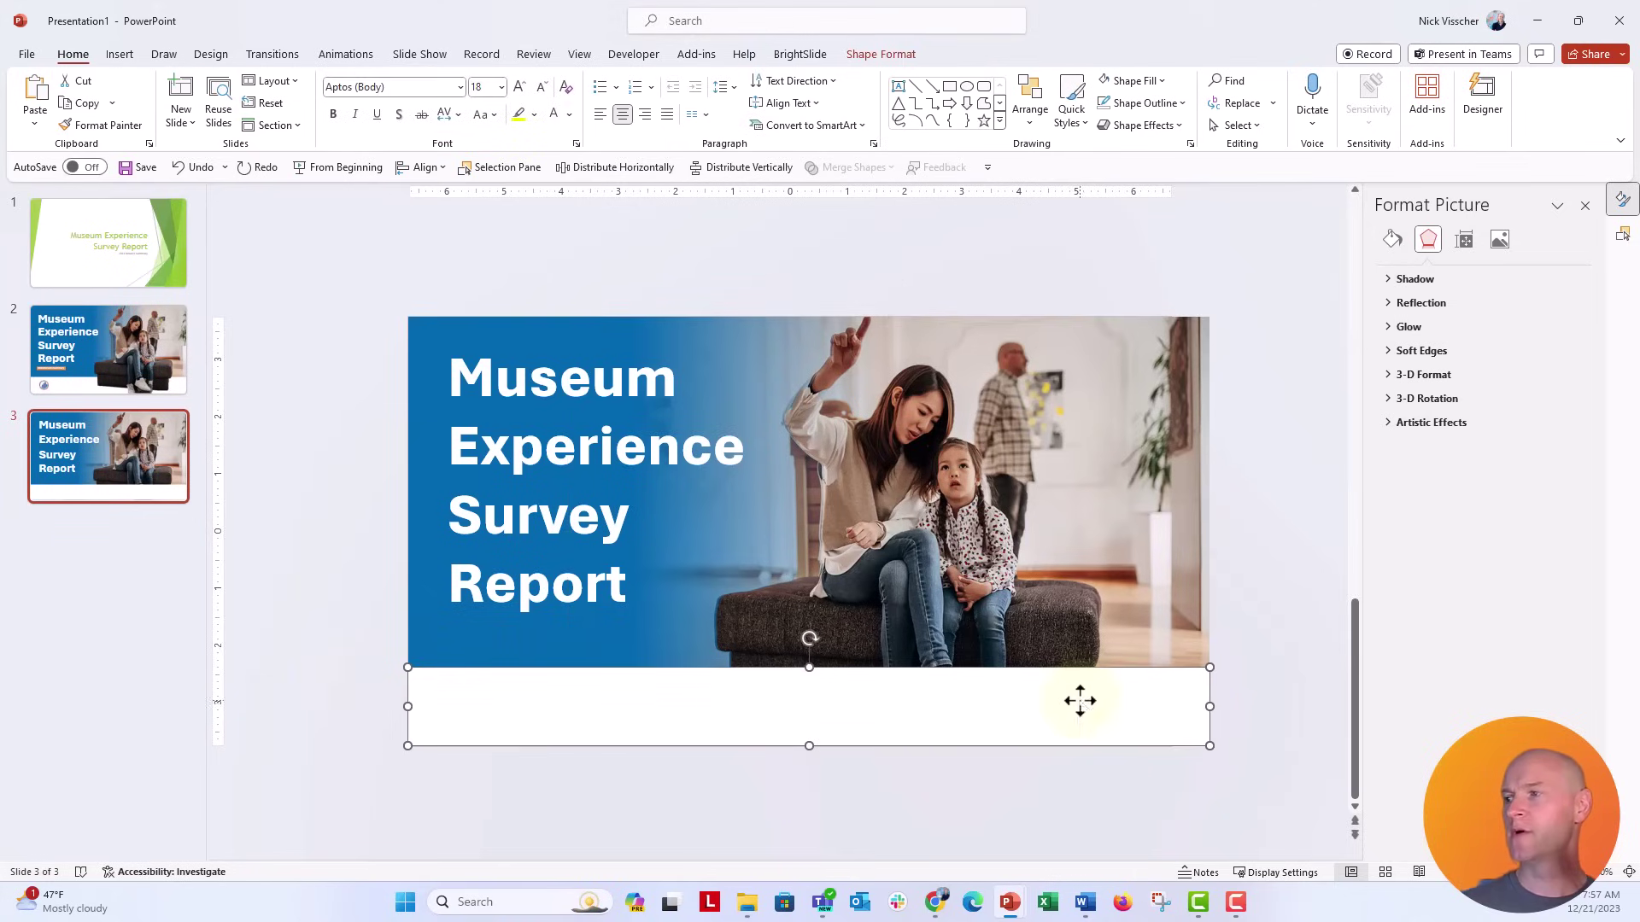
mouse_move(1204, 709)
left_mouse_down()
mouse_move(1170, 710)
mouse_move(1197, 692)
left_mouse_up()
left_click(1196, 589)
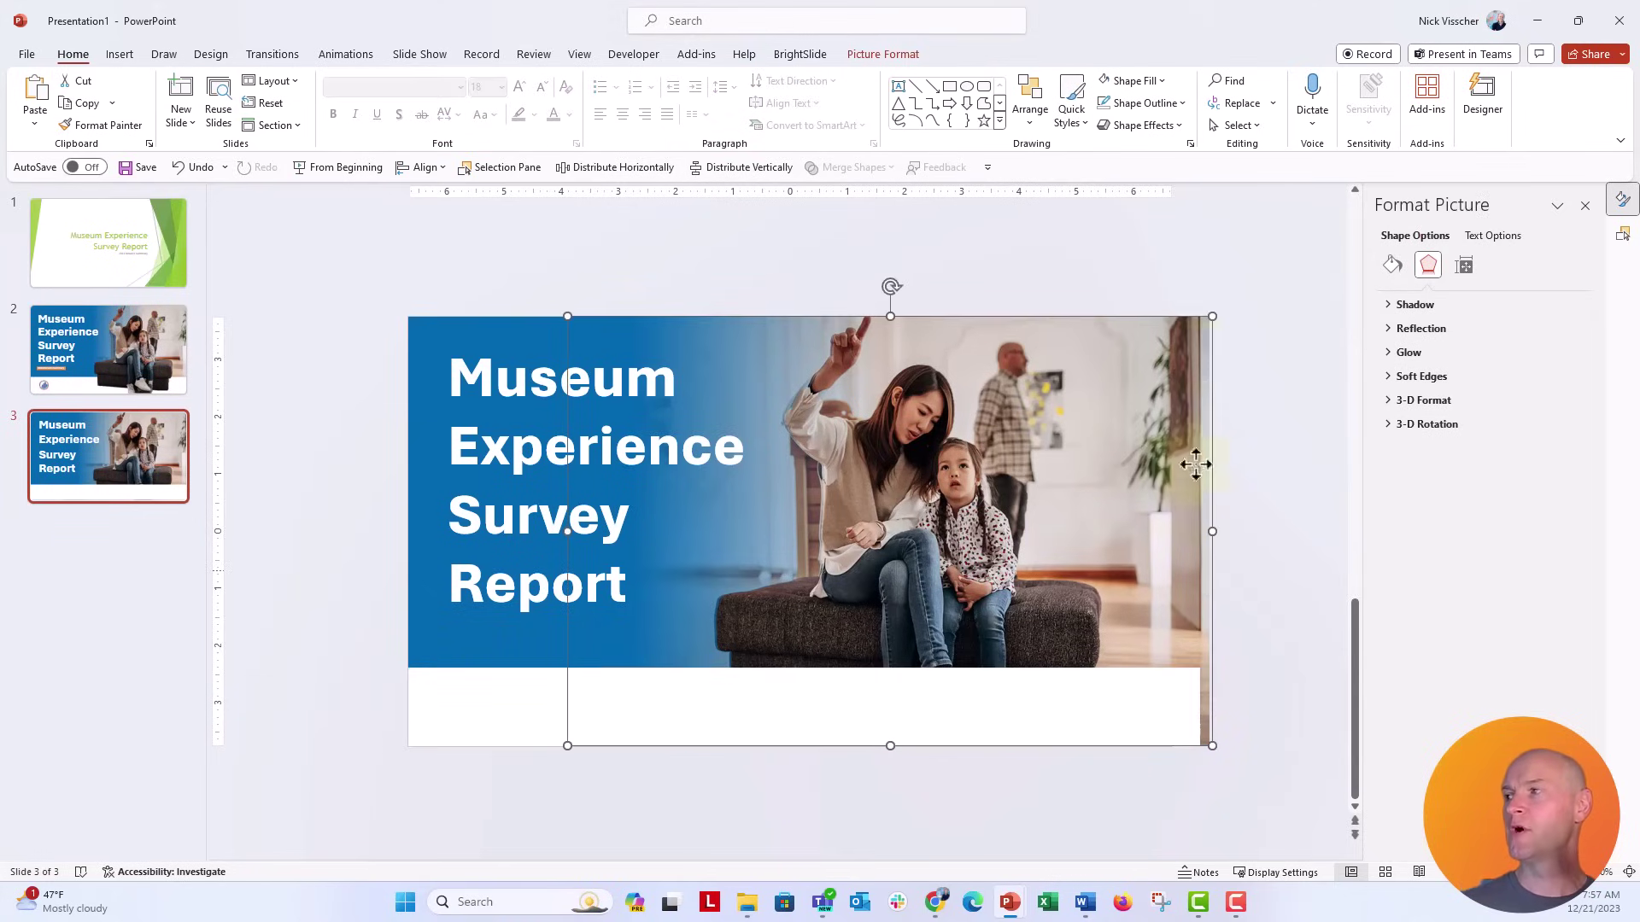
left_click_drag(1201, 368, 1086, 391)
key("ctrl+z")
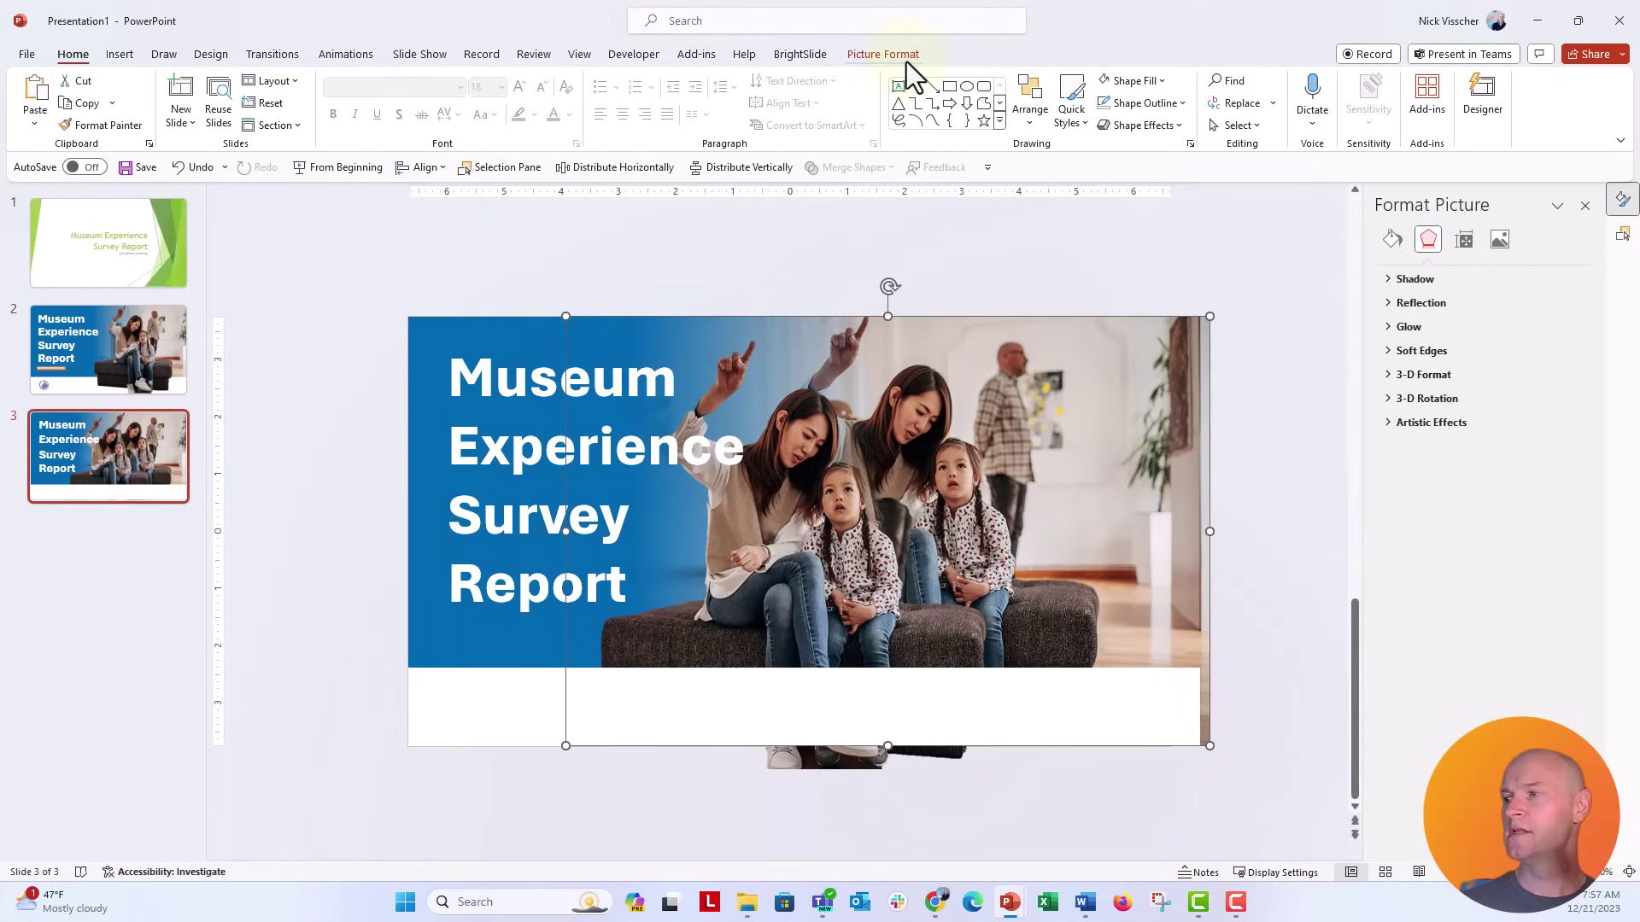
Step: Crop the photo's right edge inward and reposition the cropped photo
left_click(888, 54)
left_click(1440, 95)
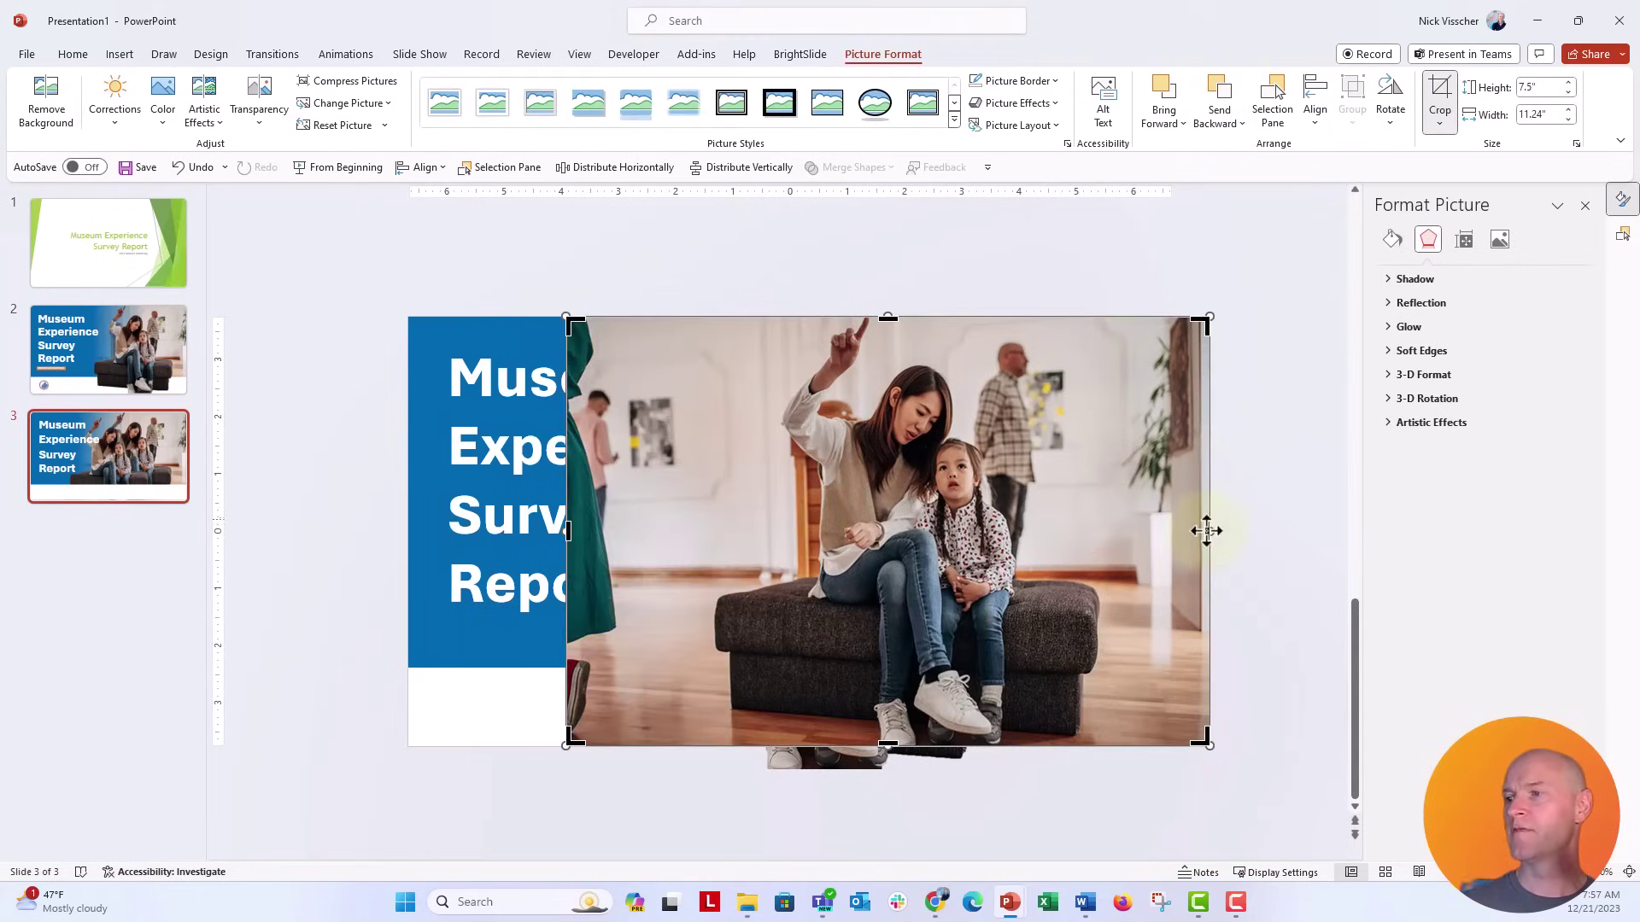
left_click_drag(1211, 531, 1170, 531)
left_click(1440, 102)
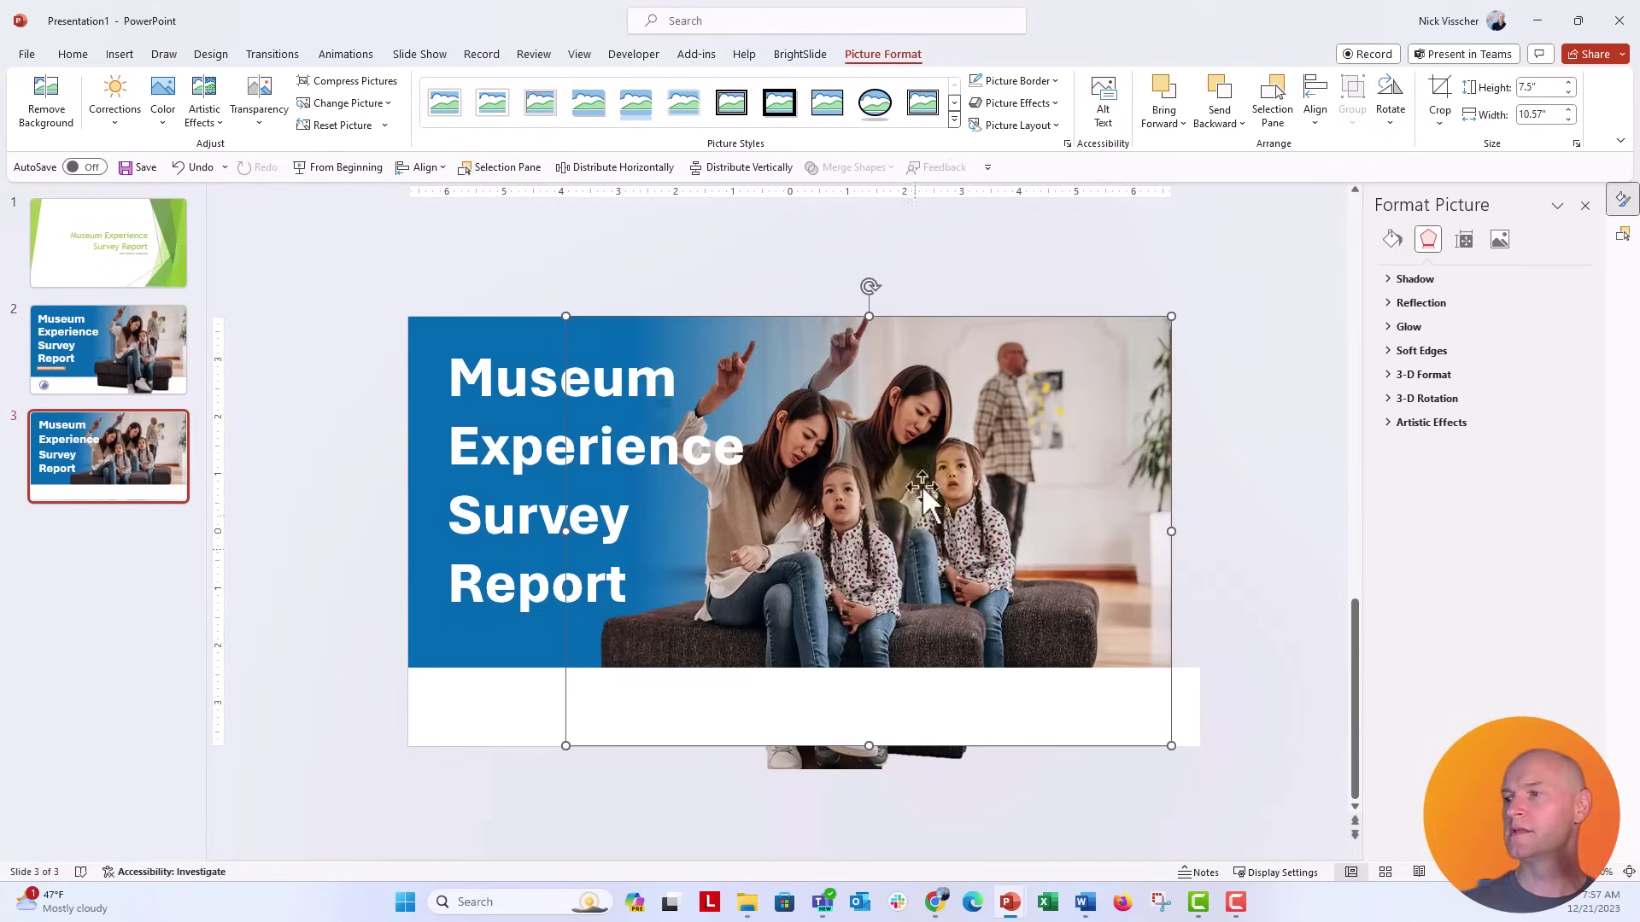
mouse_move(964, 527)
left_mouse_down()
mouse_move(856, 551)
mouse_move(957, 527)
left_mouse_up()
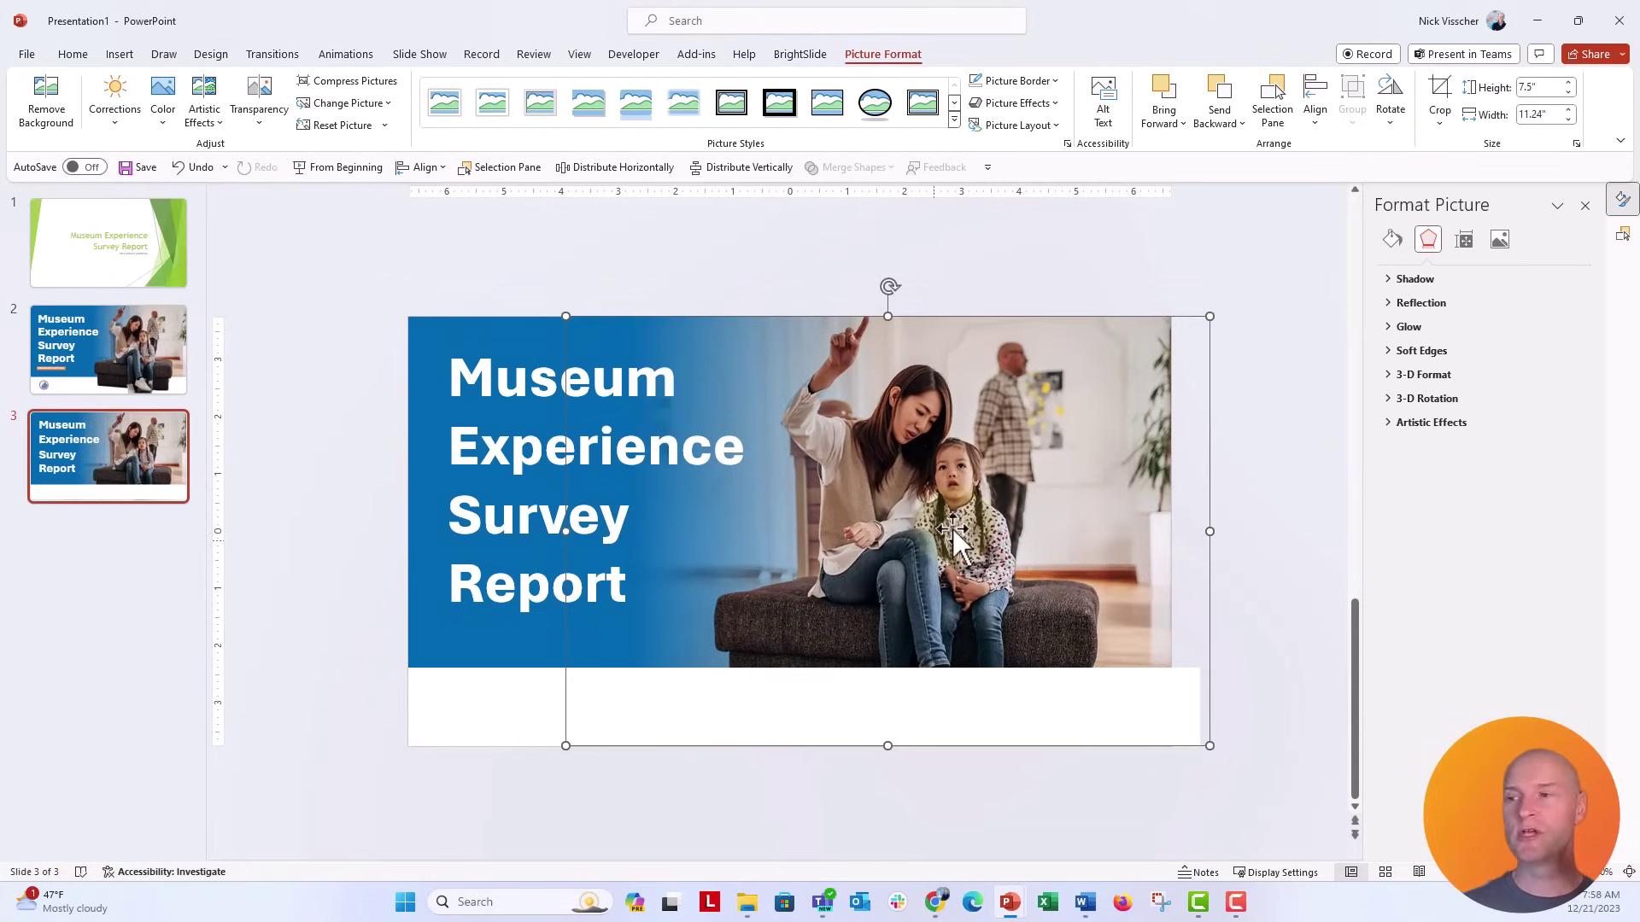
Step: Bring the photo in front of the white rectangle
right_click(938, 542)
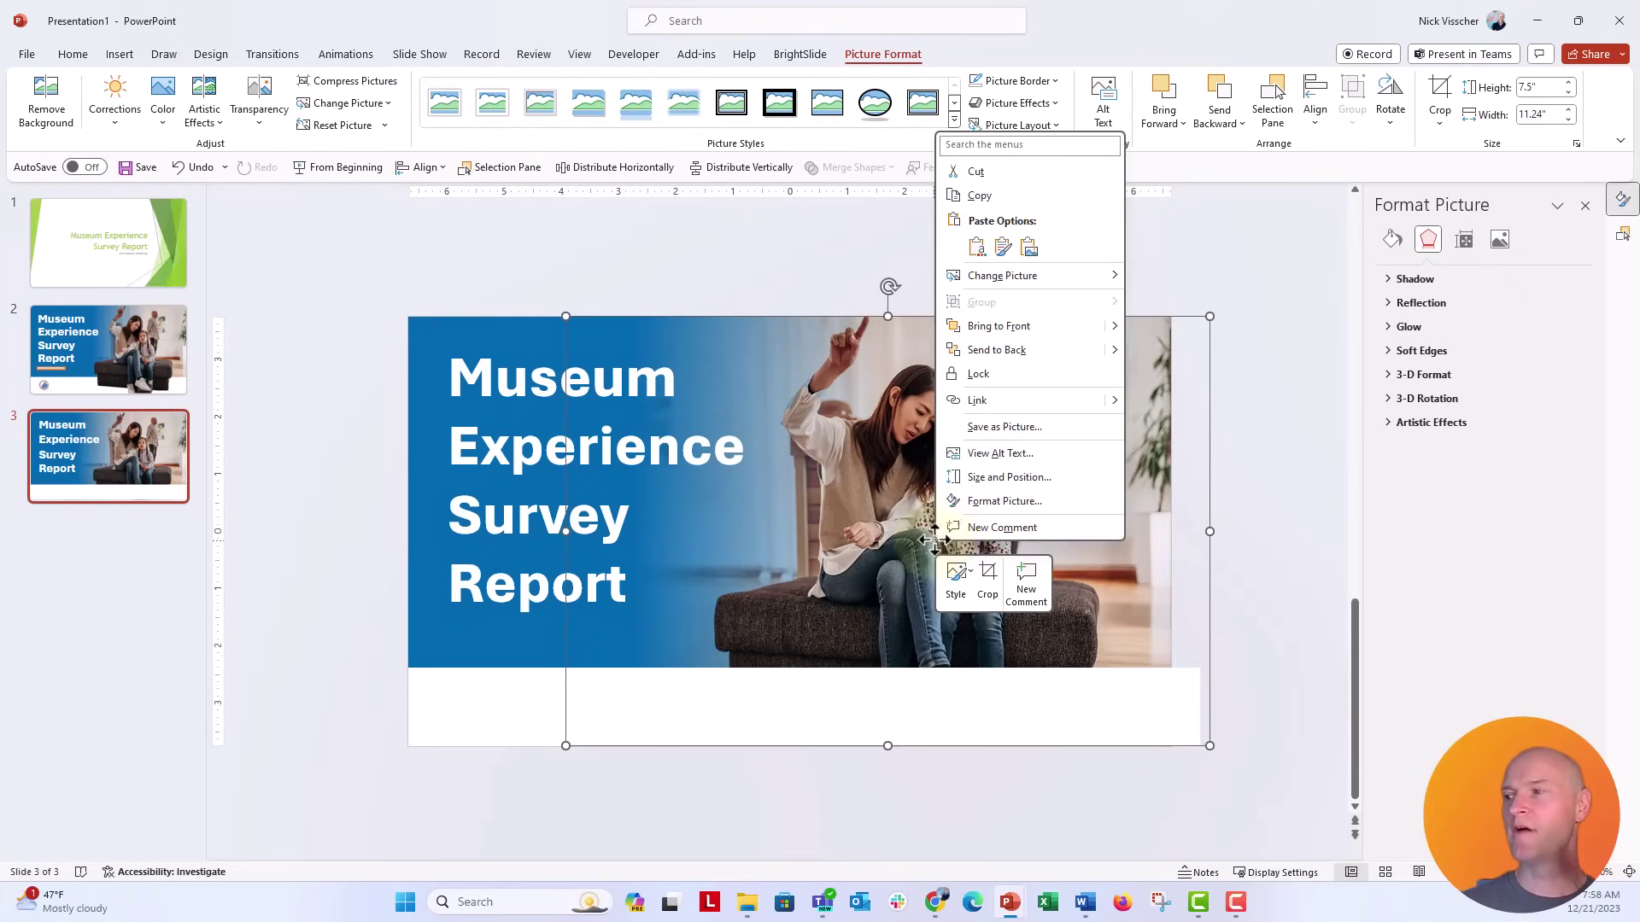
left_click(1037, 325)
left_click(828, 264)
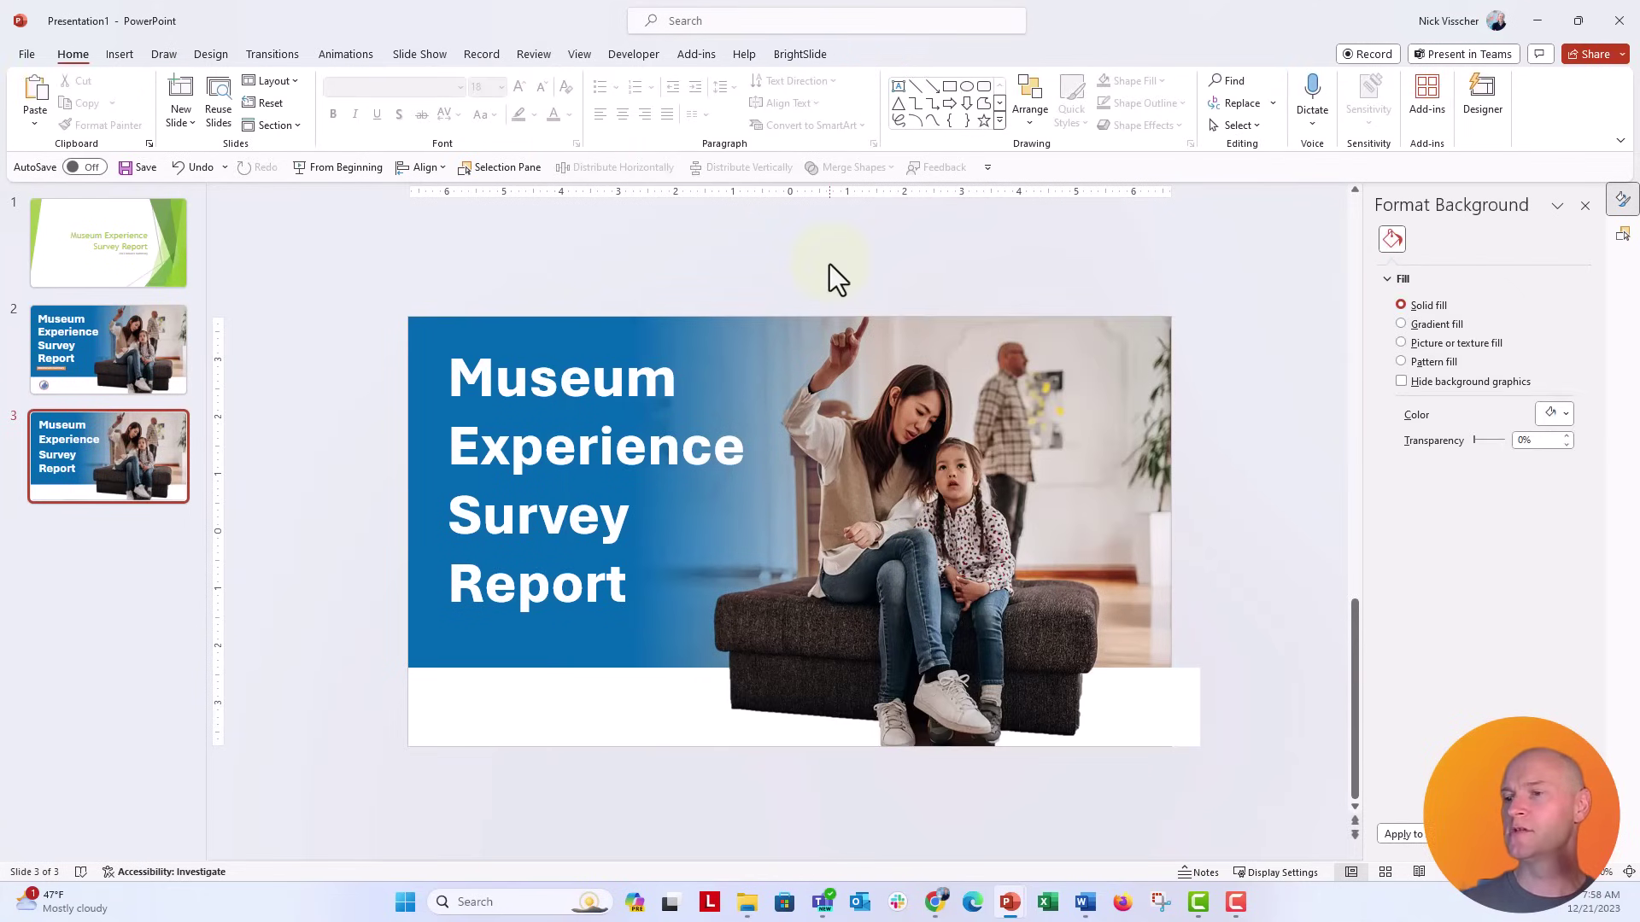
Step: Narrow the white footer panel so its right edge lines up with the photo
left_click(1161, 709)
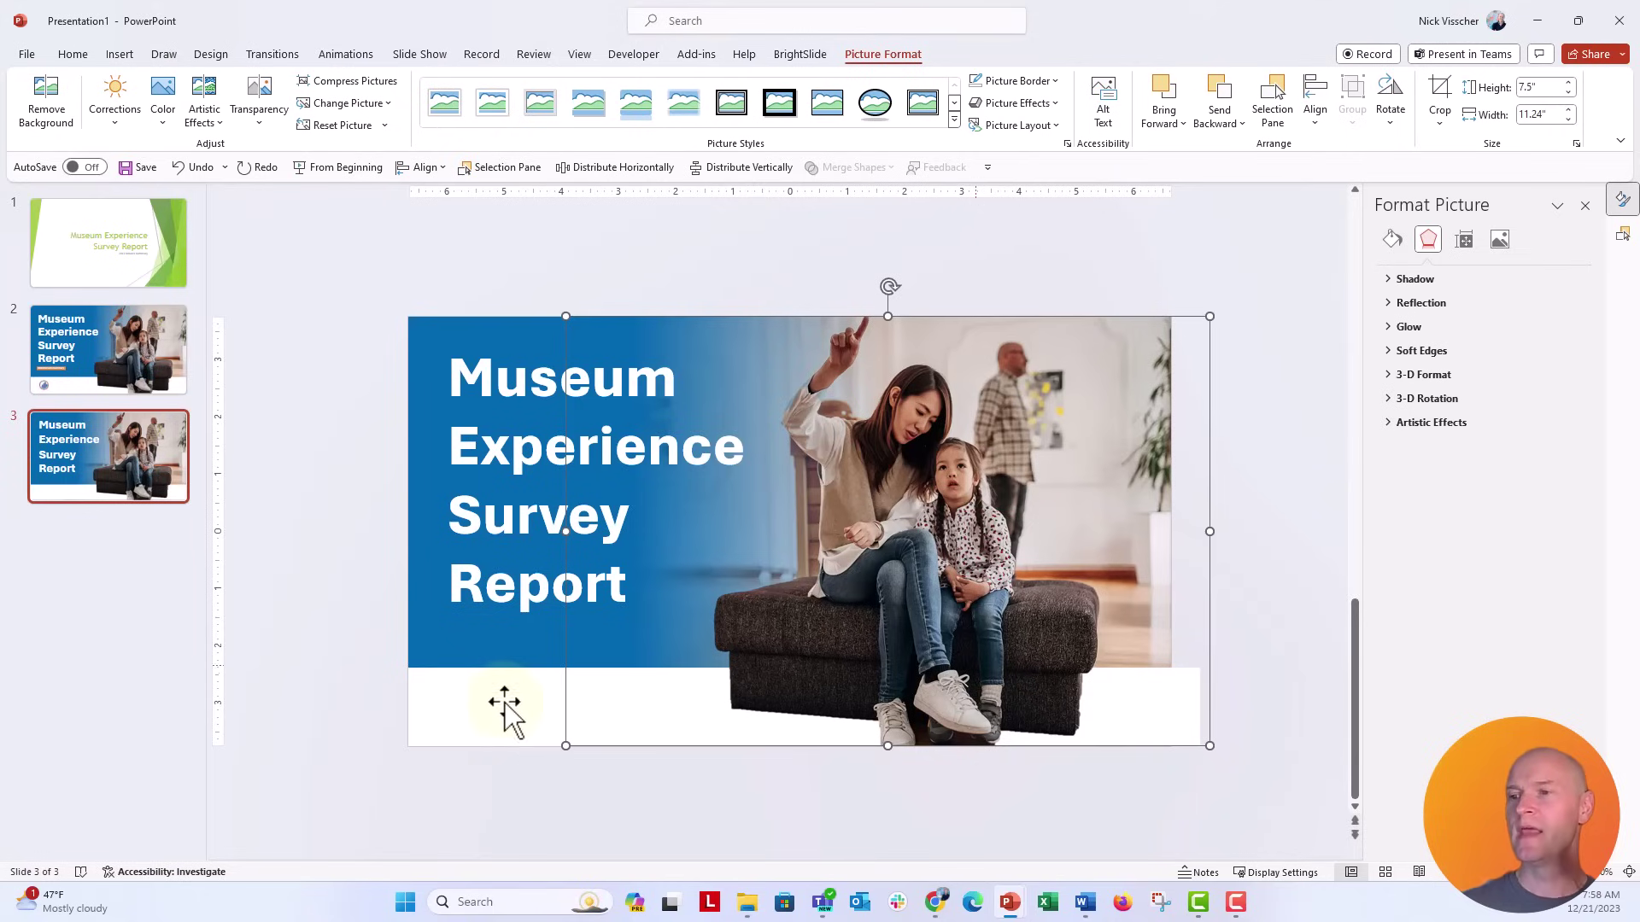
left_click(432, 708)
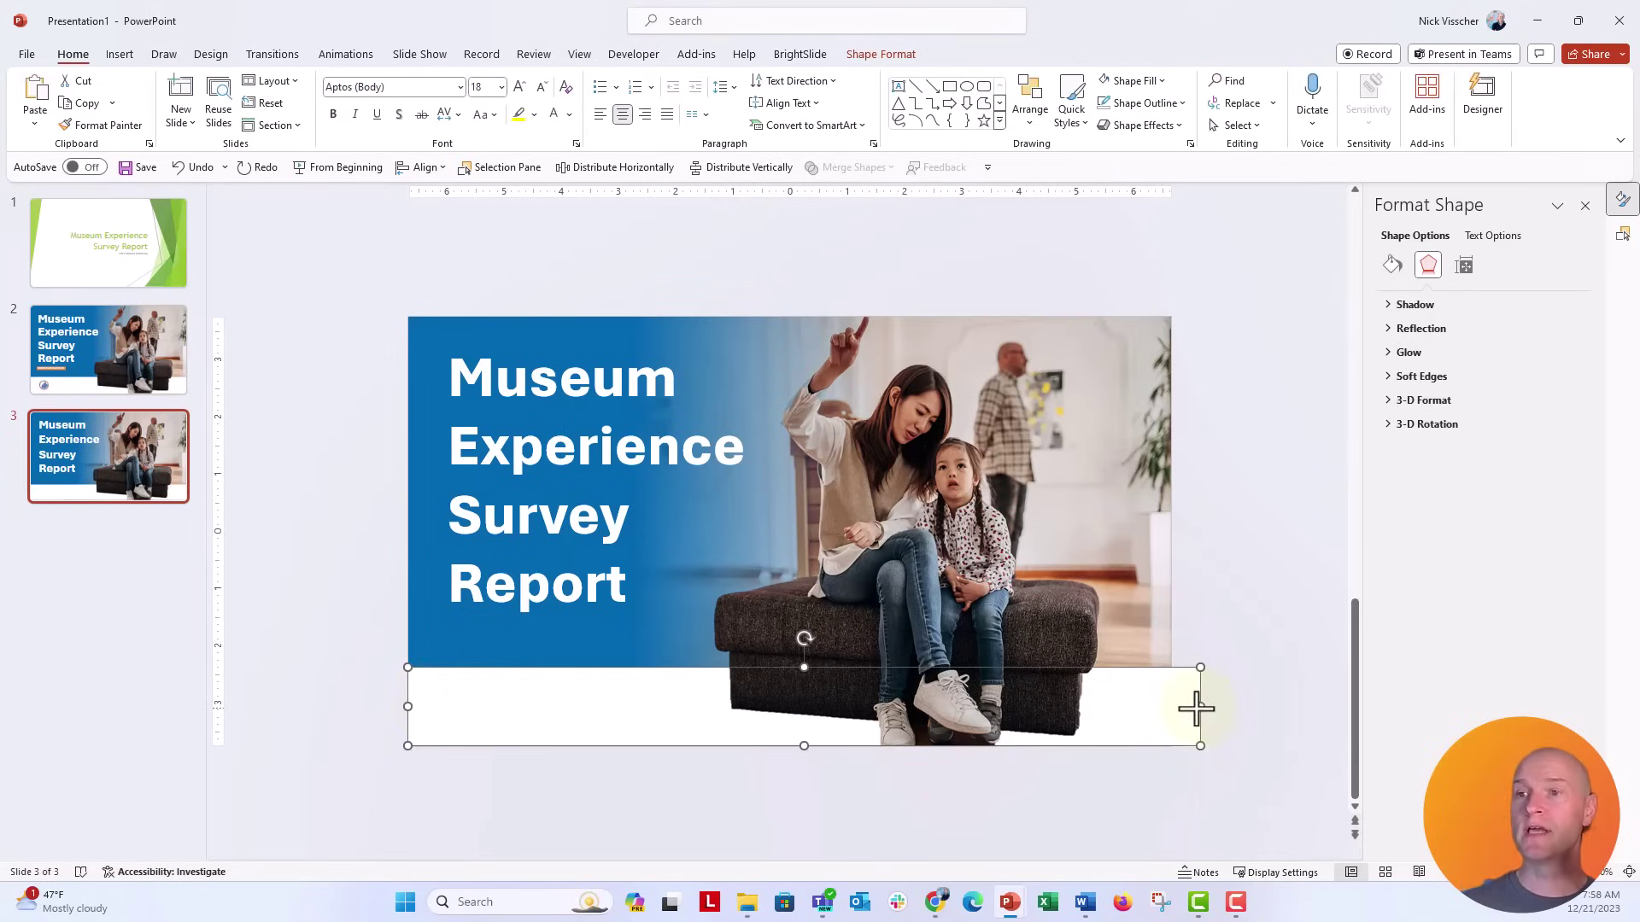
left_click_drag(1199, 706, 1173, 708)
left_click(751, 670)
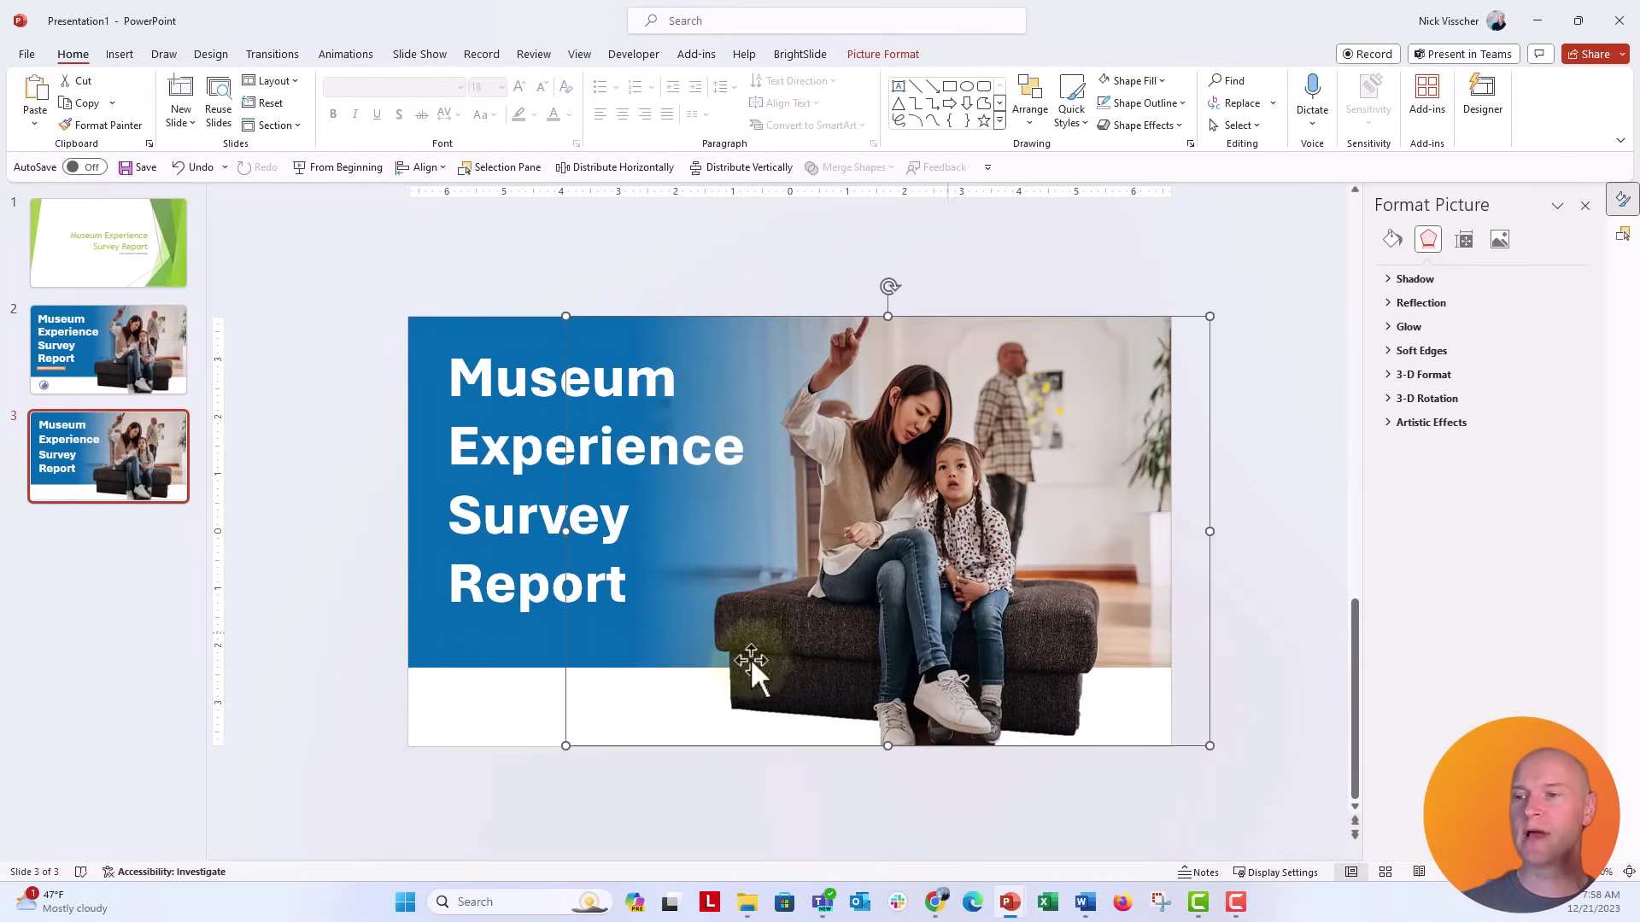
left_click(343, 623)
Step: Copy the circular chart logo from slide 2 and paste it into slide 3's bottom-left footer
key("ctrl+c")
left_click(164, 383)
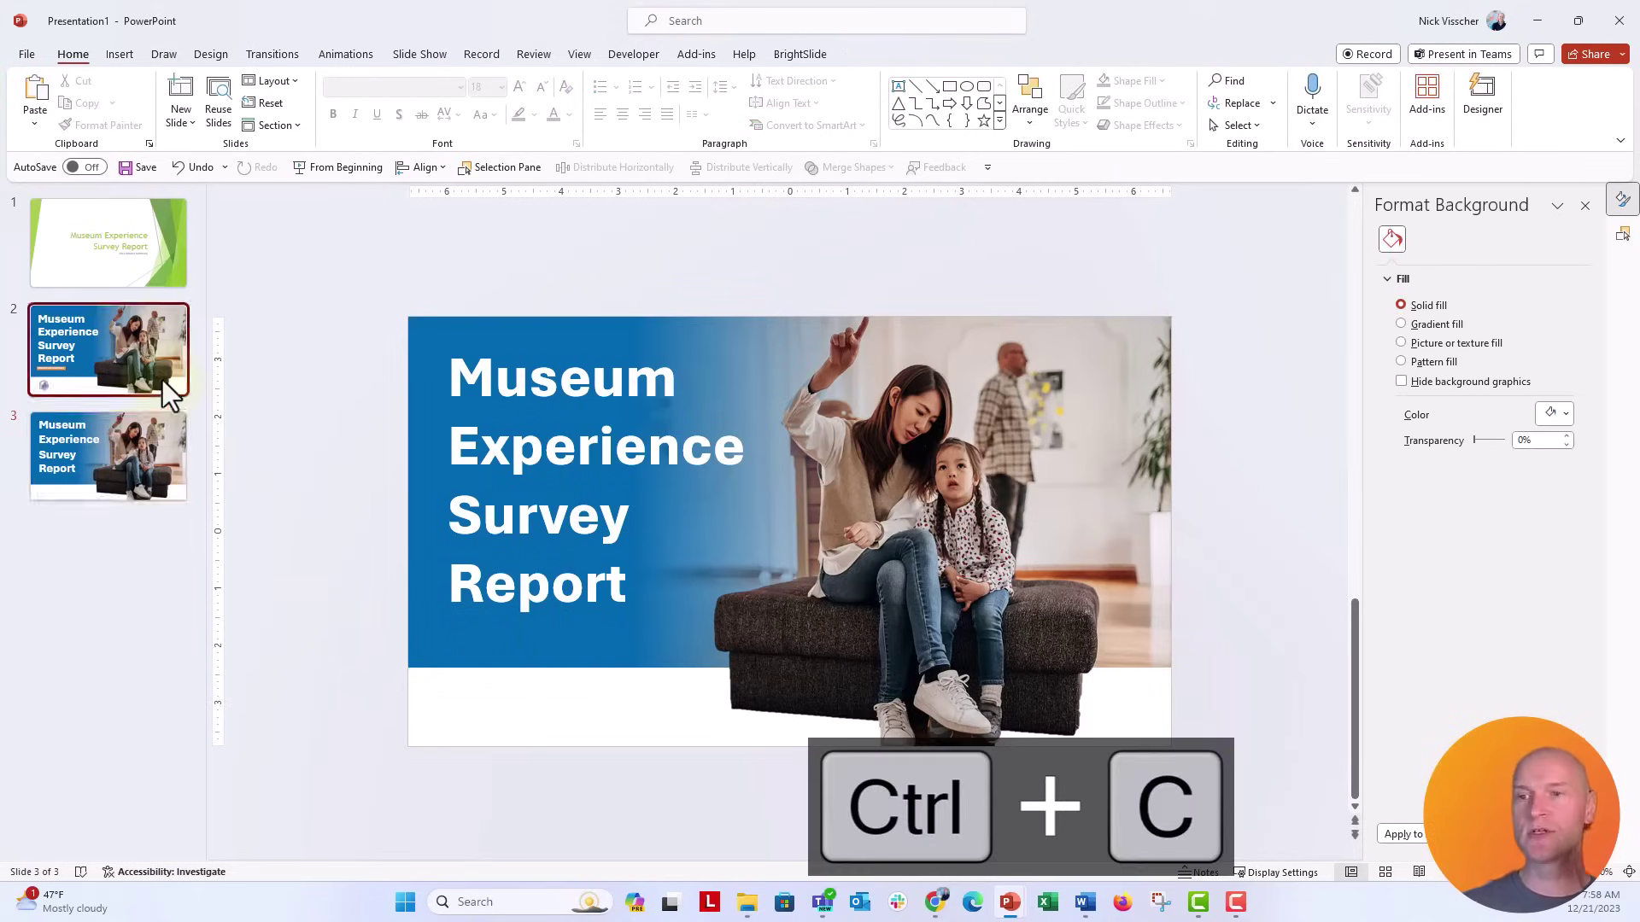
key("ctrl+v")
mouse_move(465, 706)
left_mouse_down()
mouse_move(379, 703)
mouse_move(470, 697)
left_mouse_up()
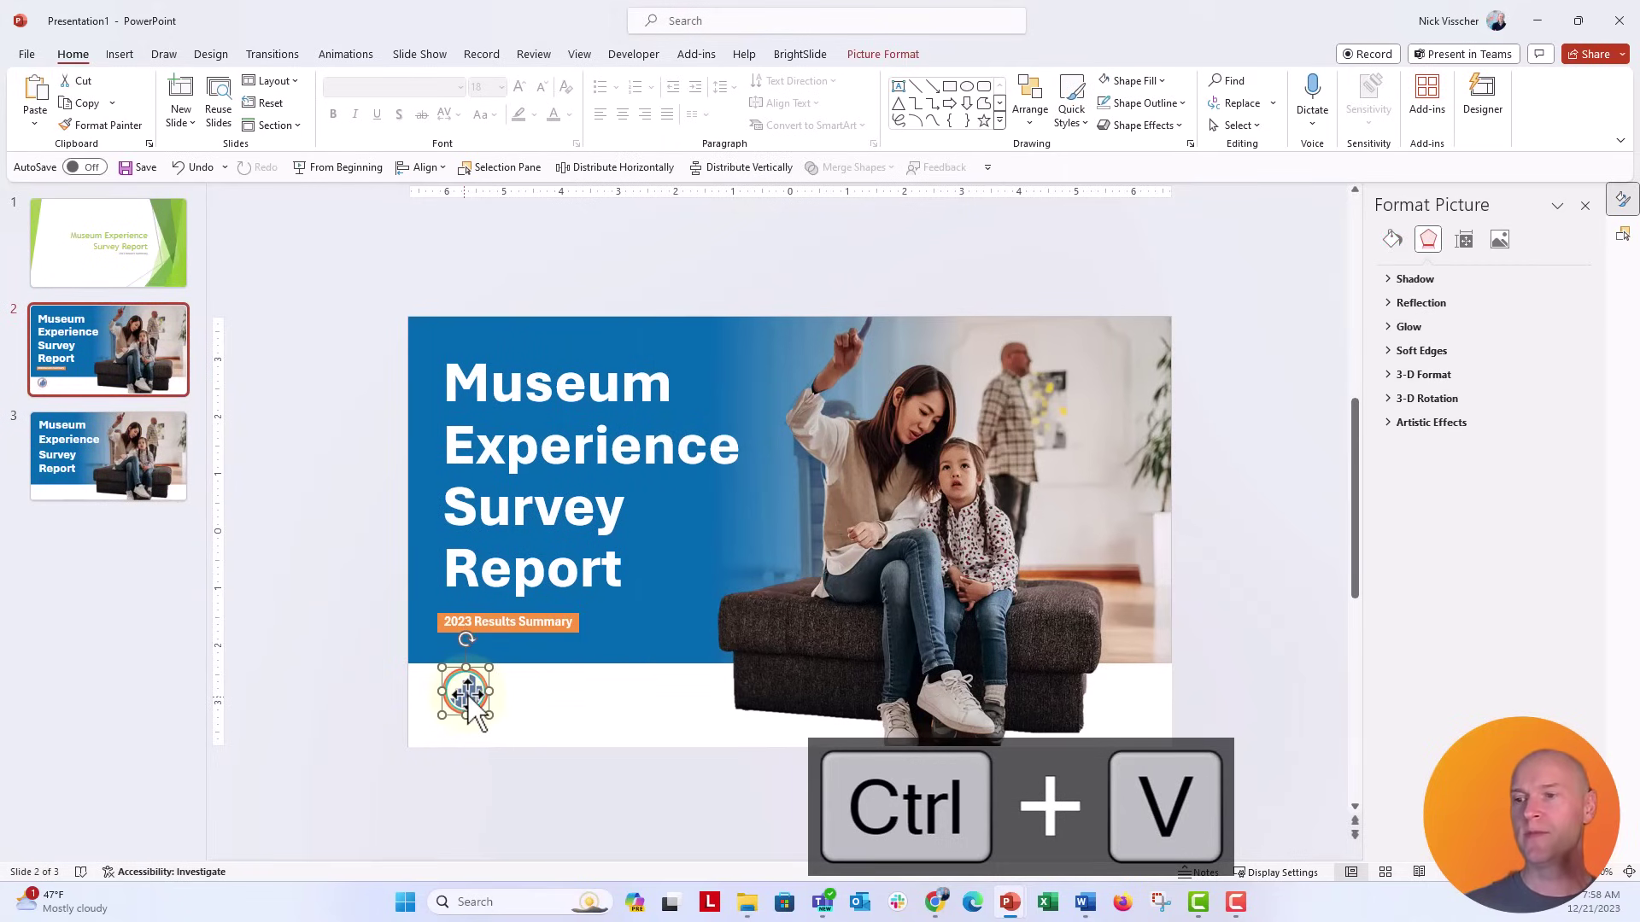
left_click(158, 491)
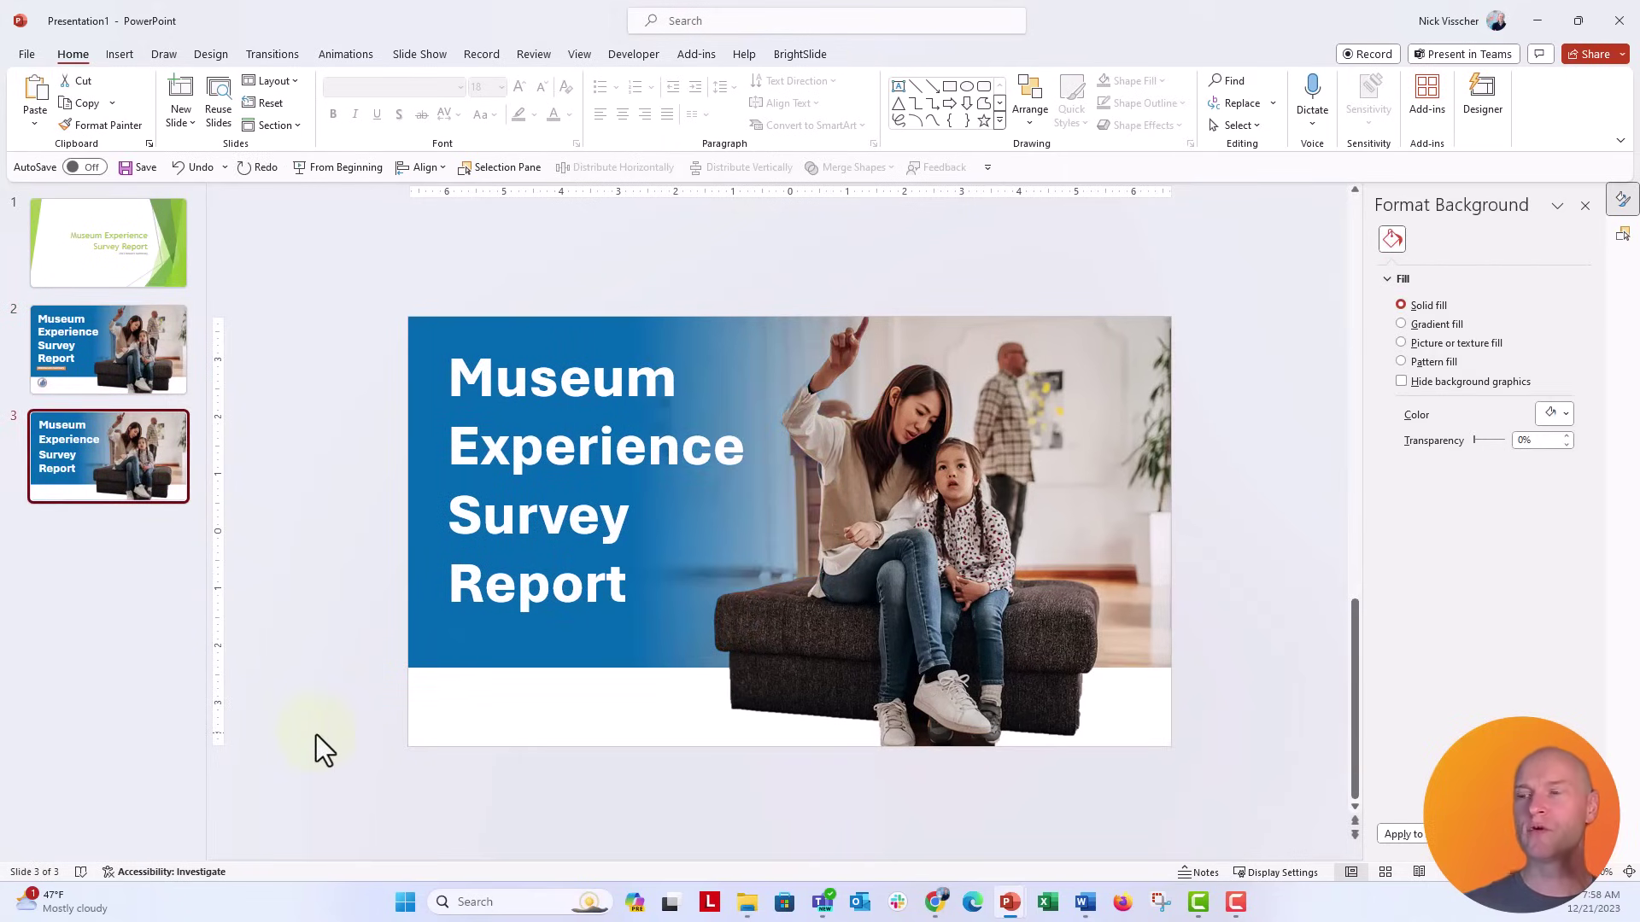
key("ctrl+v")
left_click_drag(459, 693, 480, 706)
left_click(367, 675)
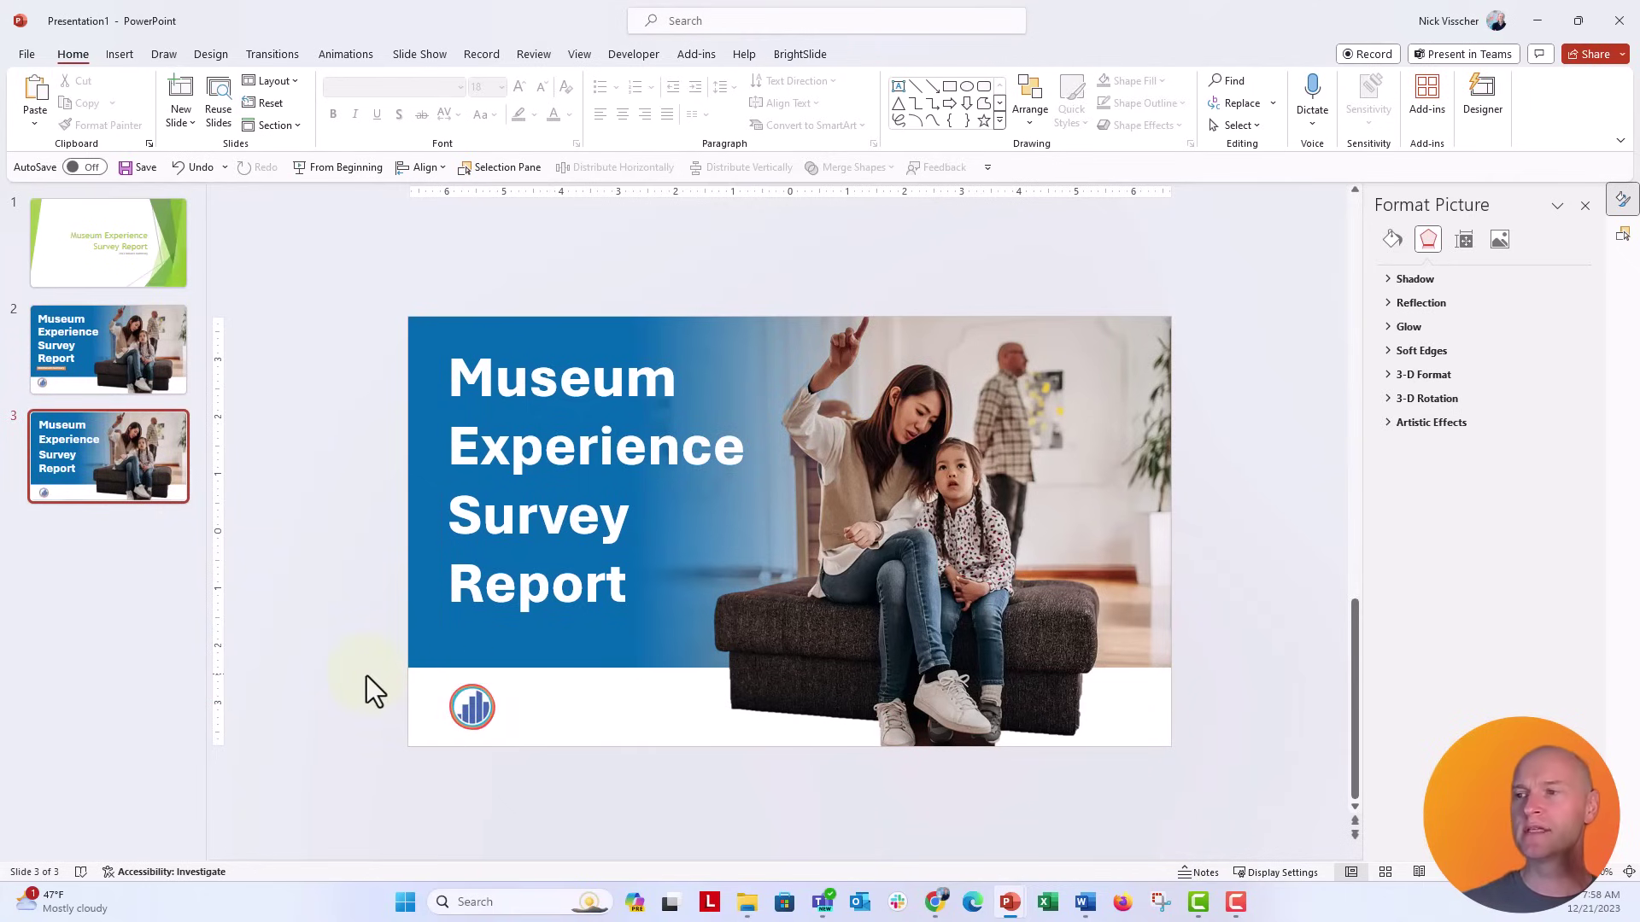
Step: Nudge slide 3's title box up slightly, then view slide 2 for comparison
left_click(482, 517)
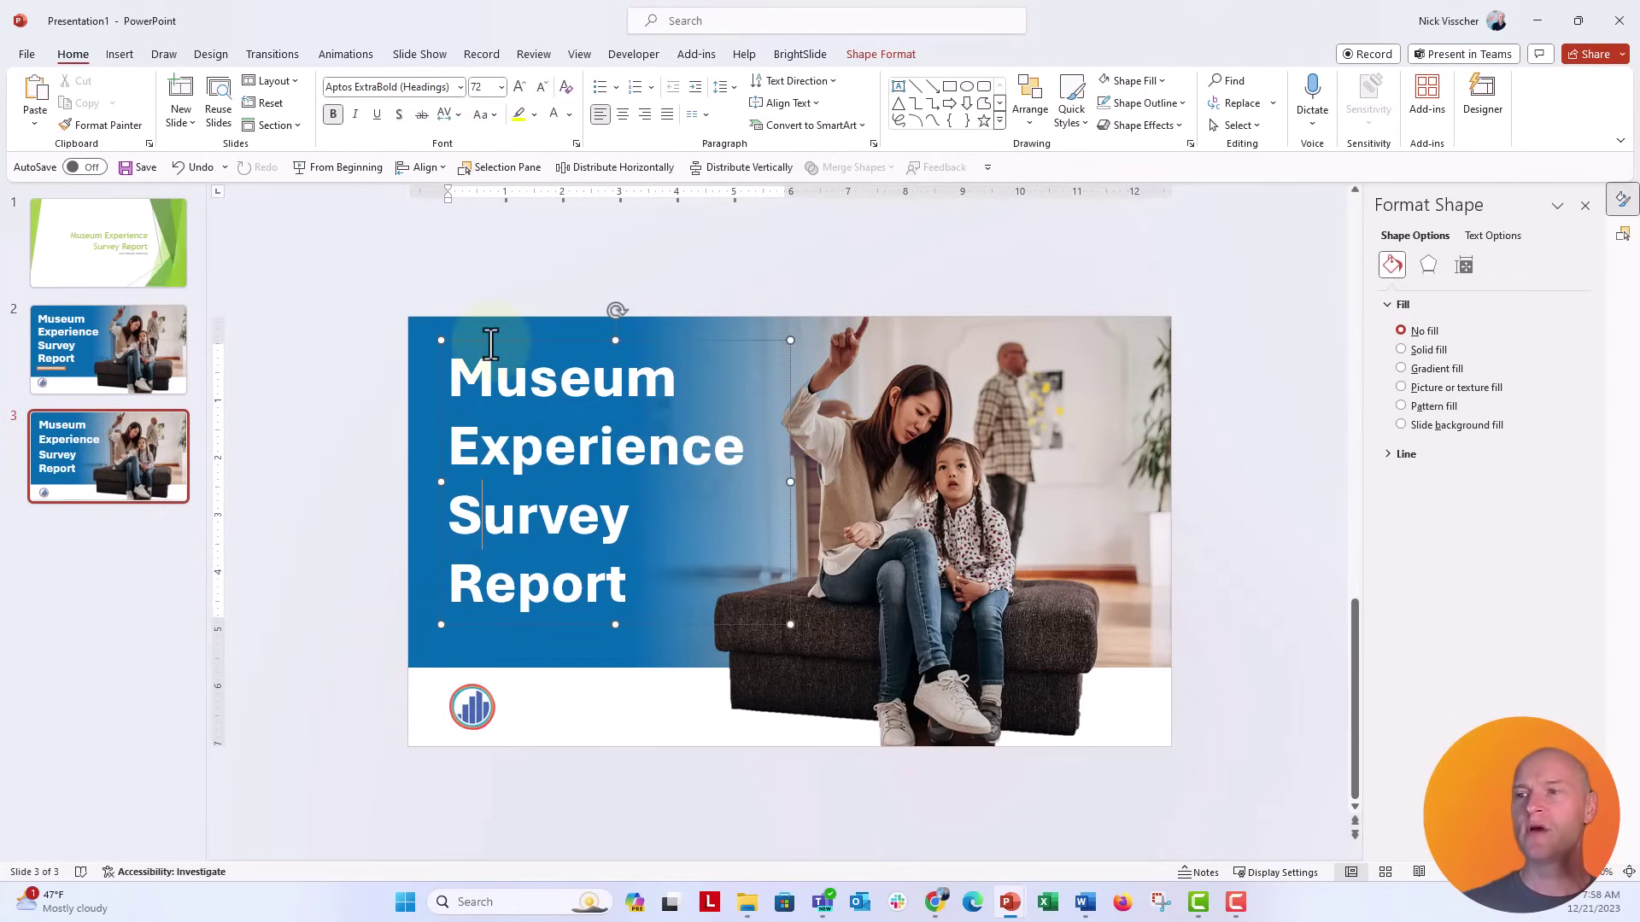
left_click(492, 341)
left_click_drag(492, 340, 492, 335)
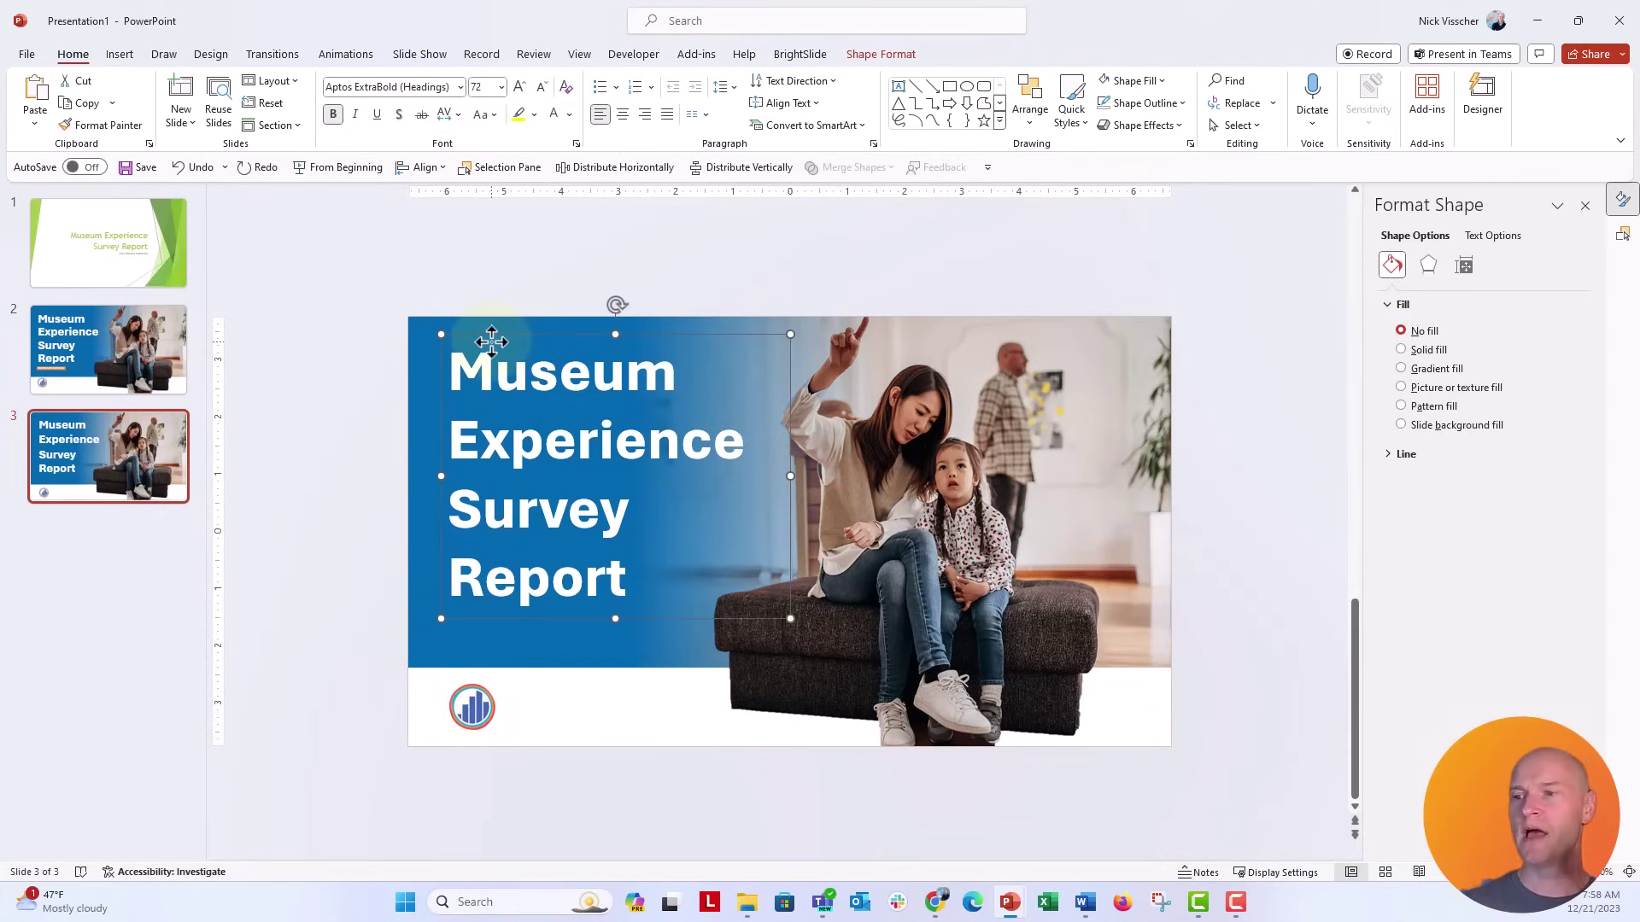
left_click(367, 408)
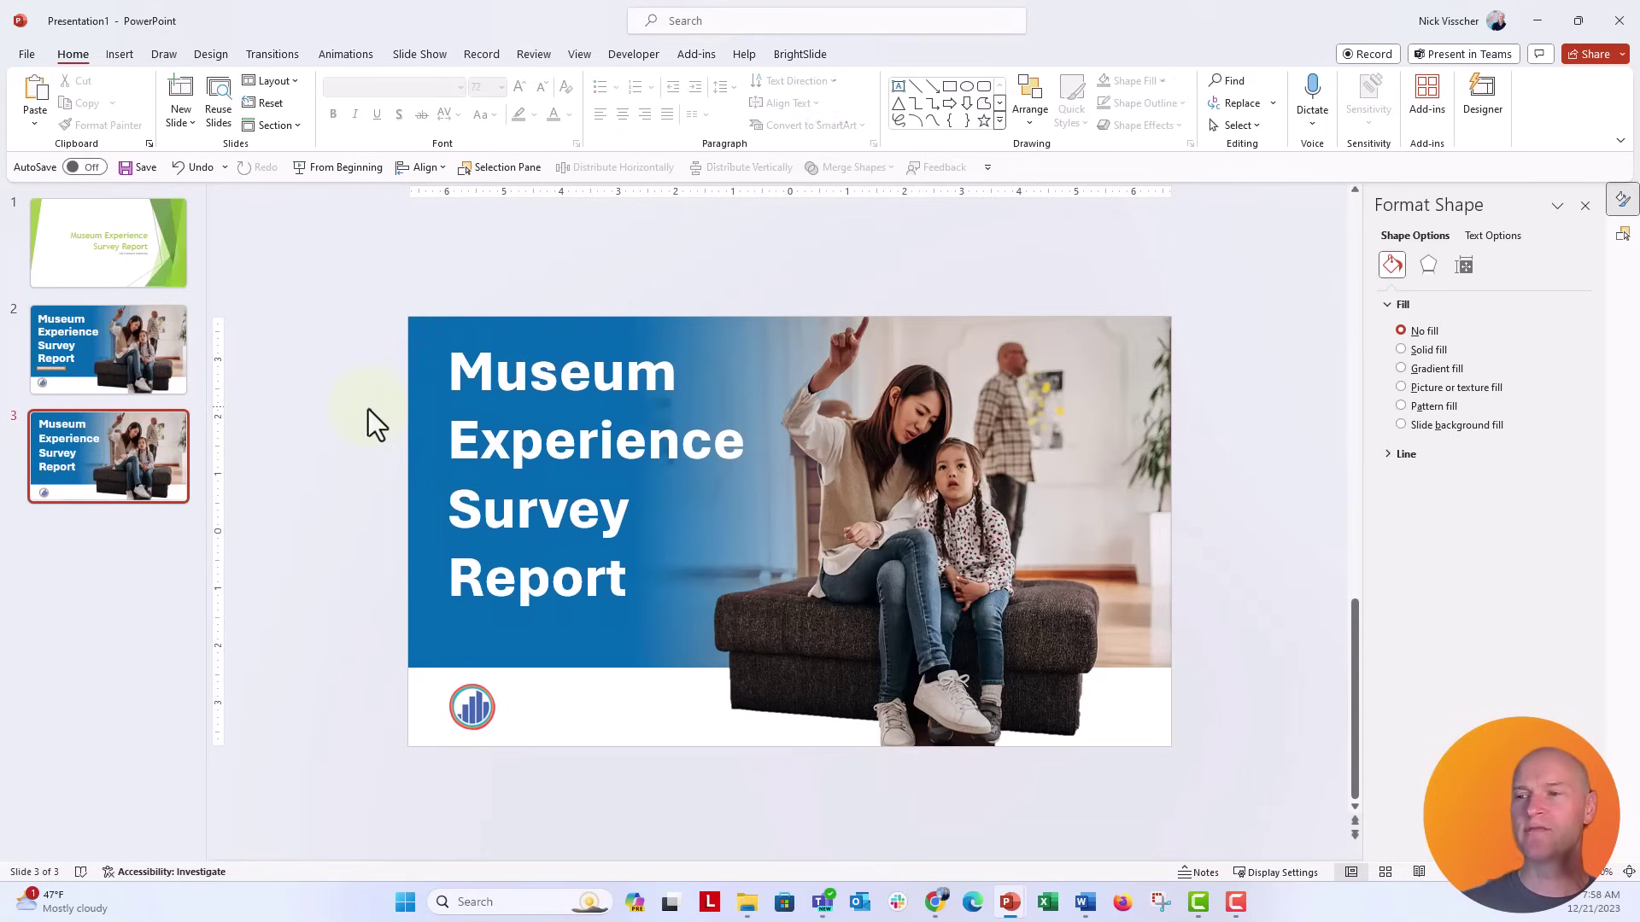
left_click(156, 383)
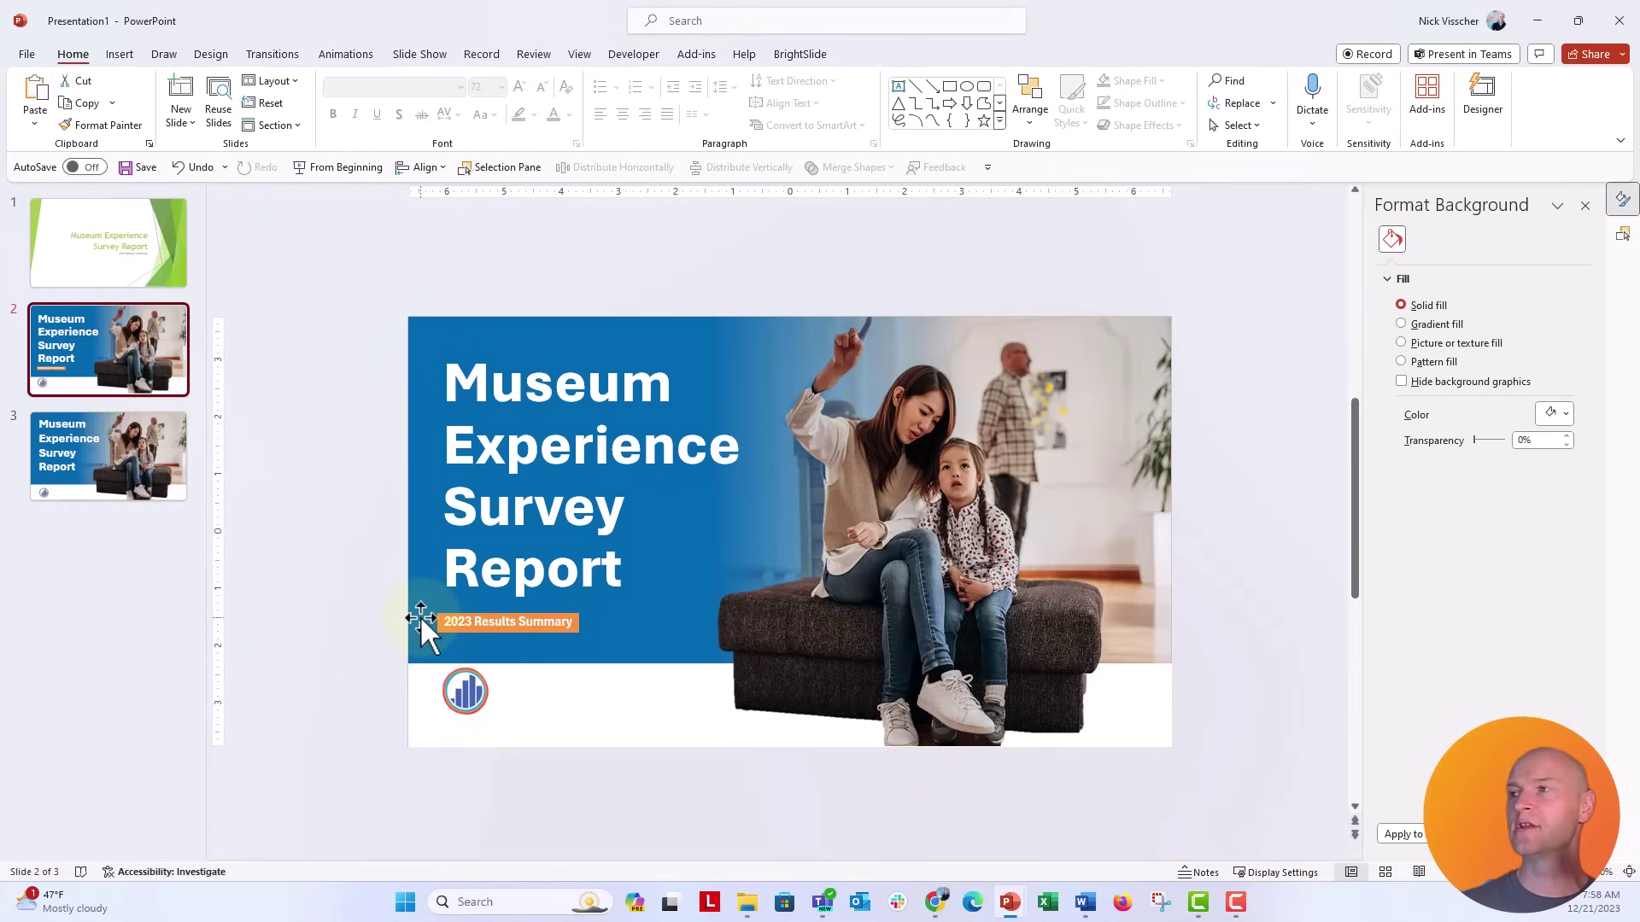
Step: Add a text box under slide 3's title reading '2023 Results Summary'
left_click(167, 477)
left_click(120, 54)
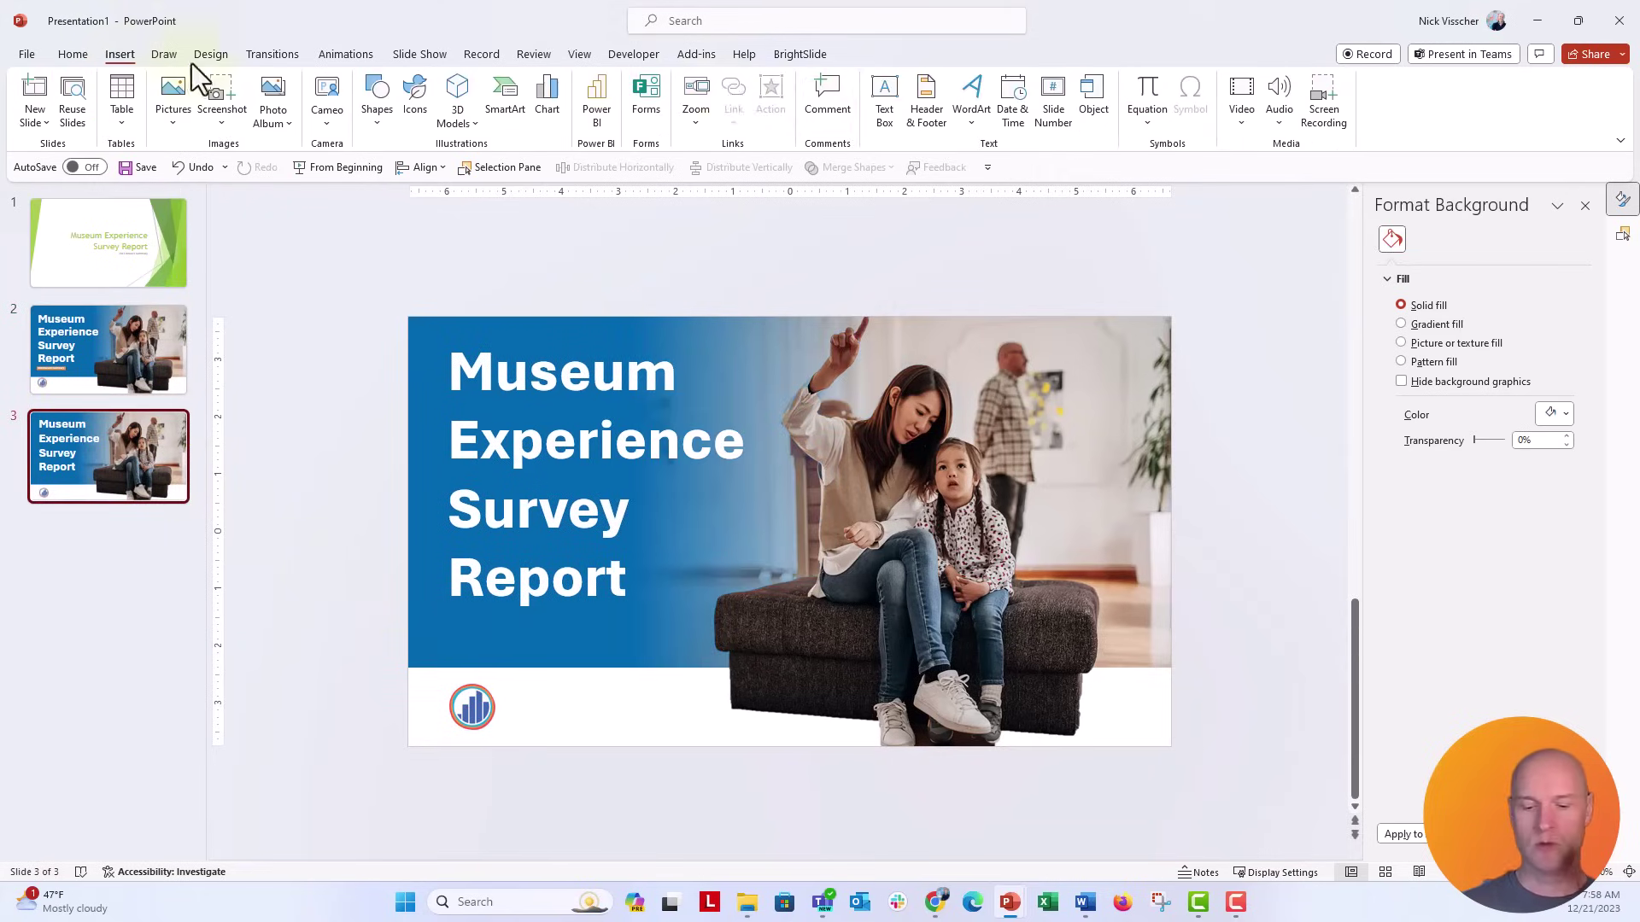
left_click(885, 101)
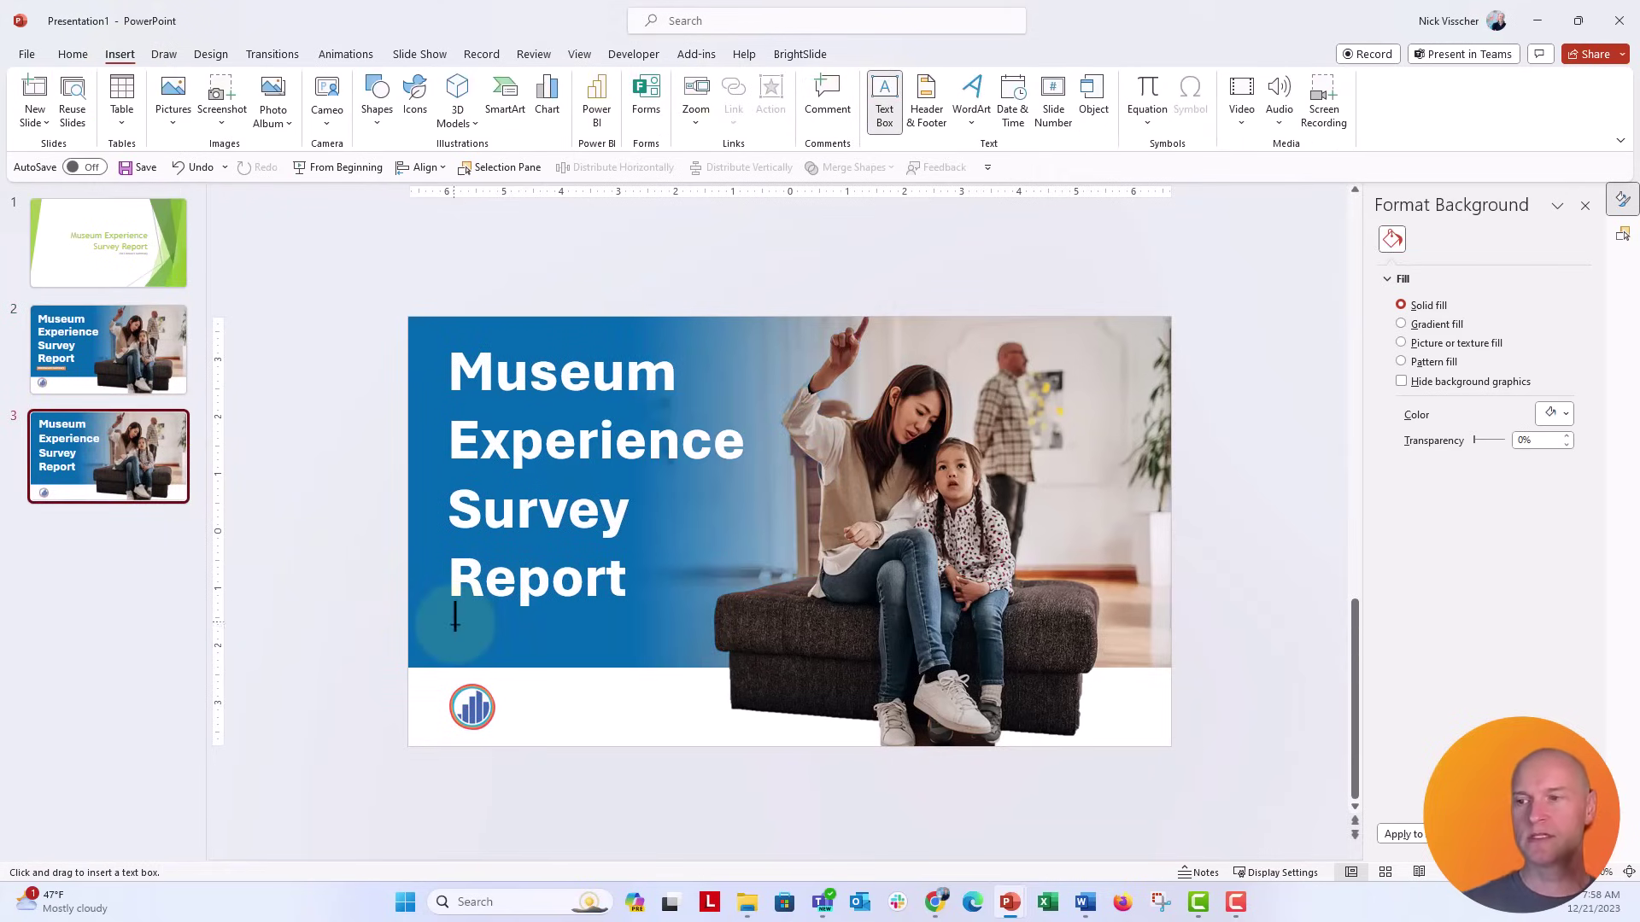
left_click_drag(454, 617, 635, 652)
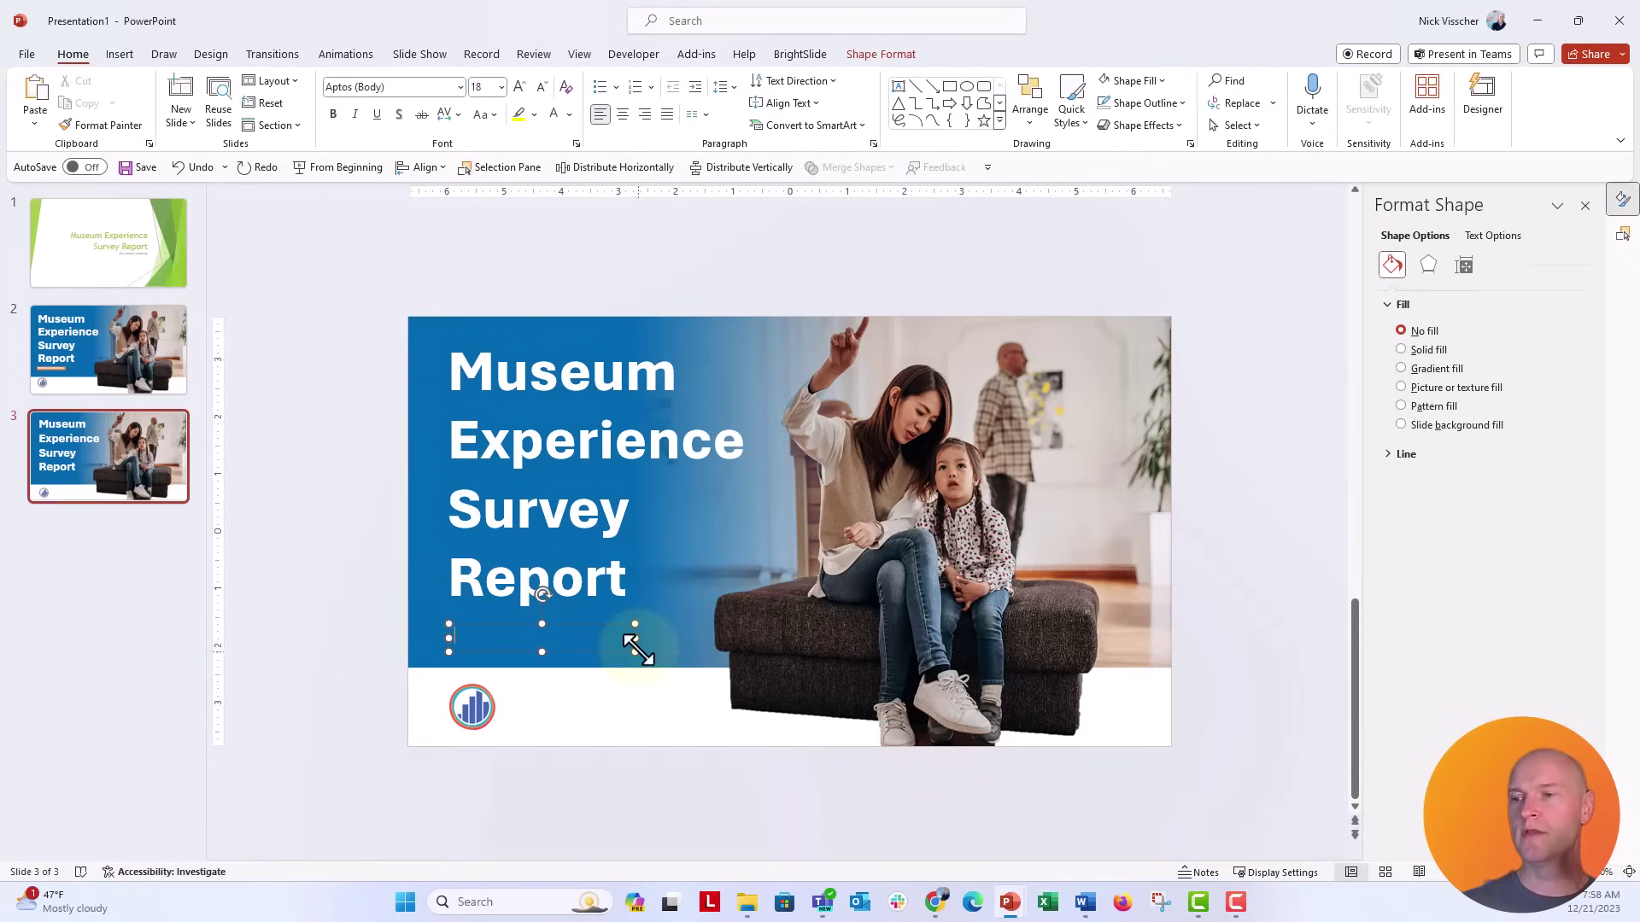
type("2023 Results Summary")
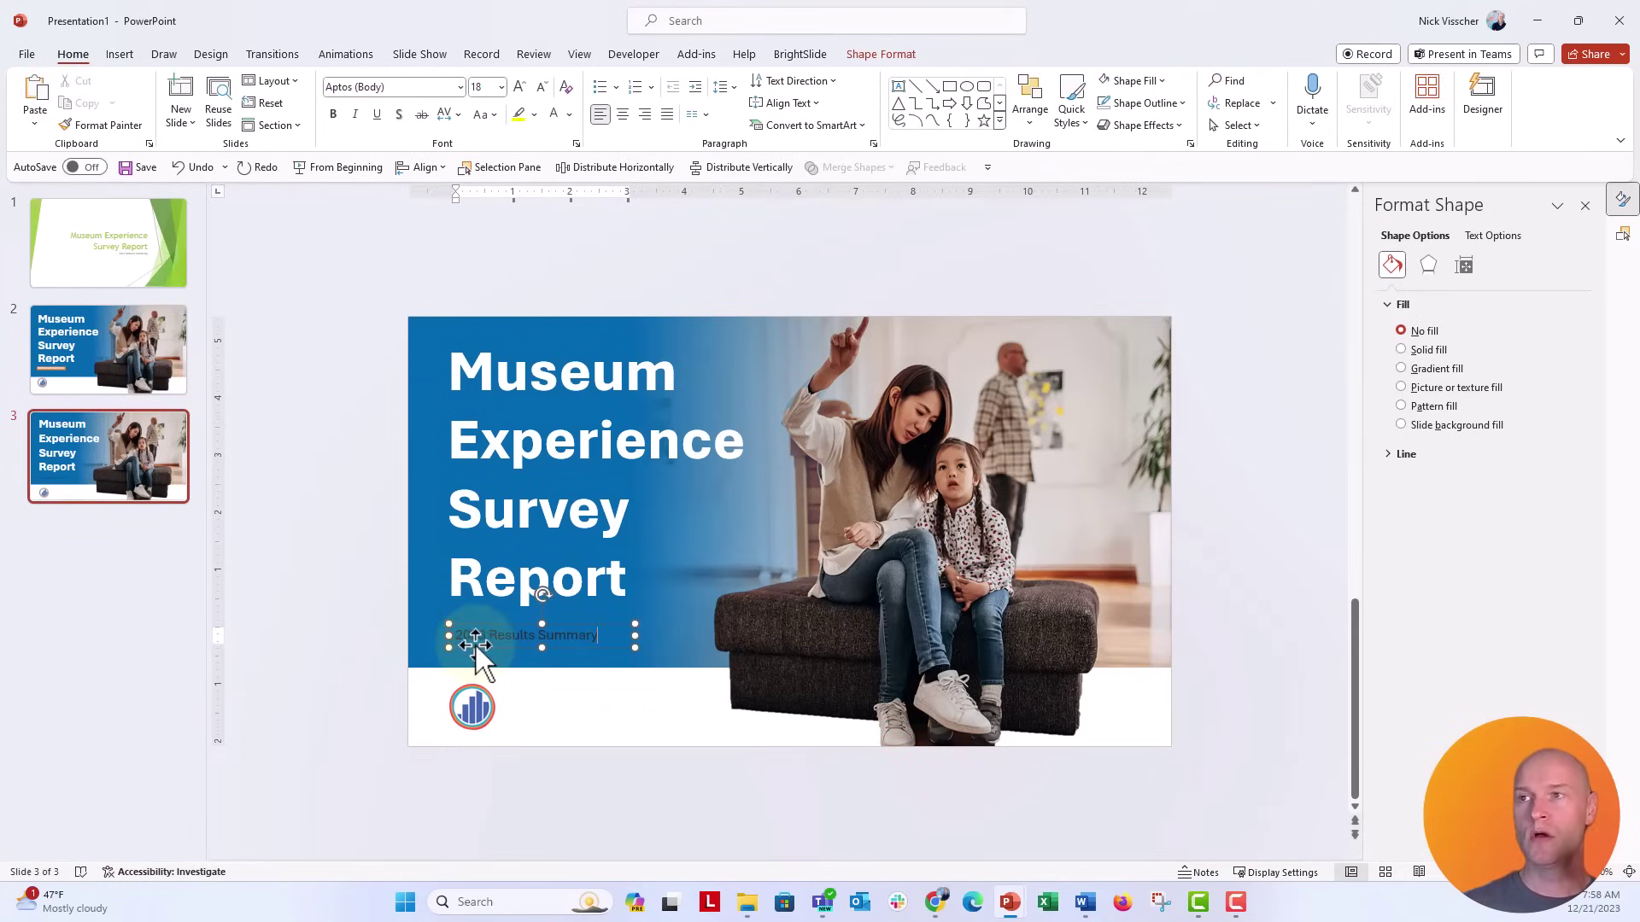
key("Escape")
Step: Format the tag text as Aptos Narrow, bold and white
left_click(369, 88)
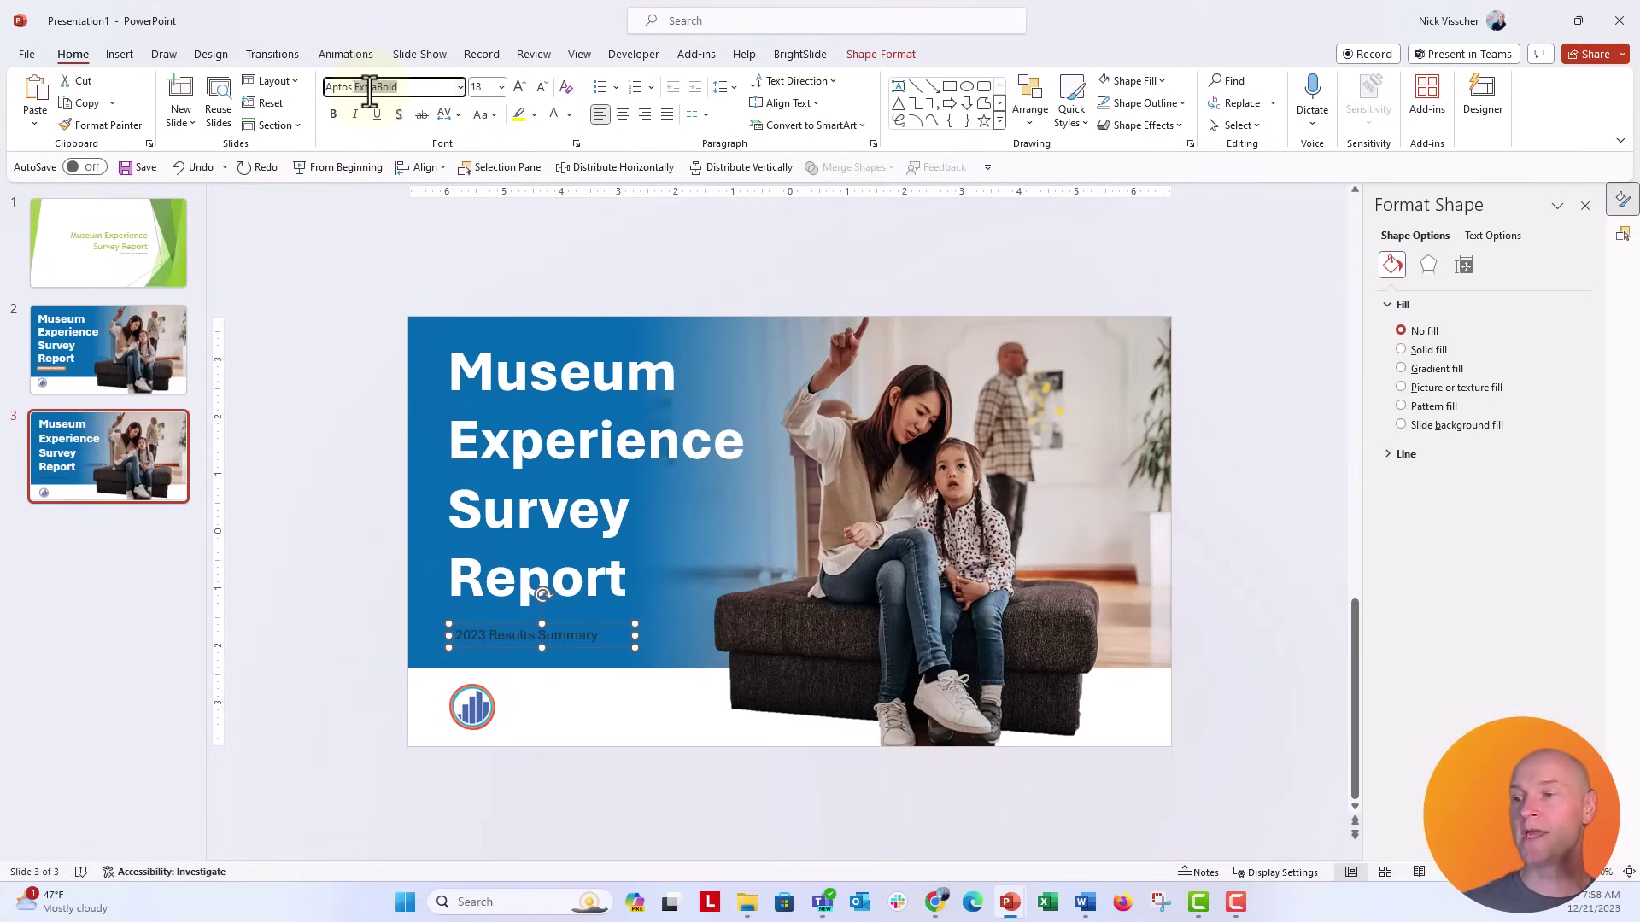
key("Return")
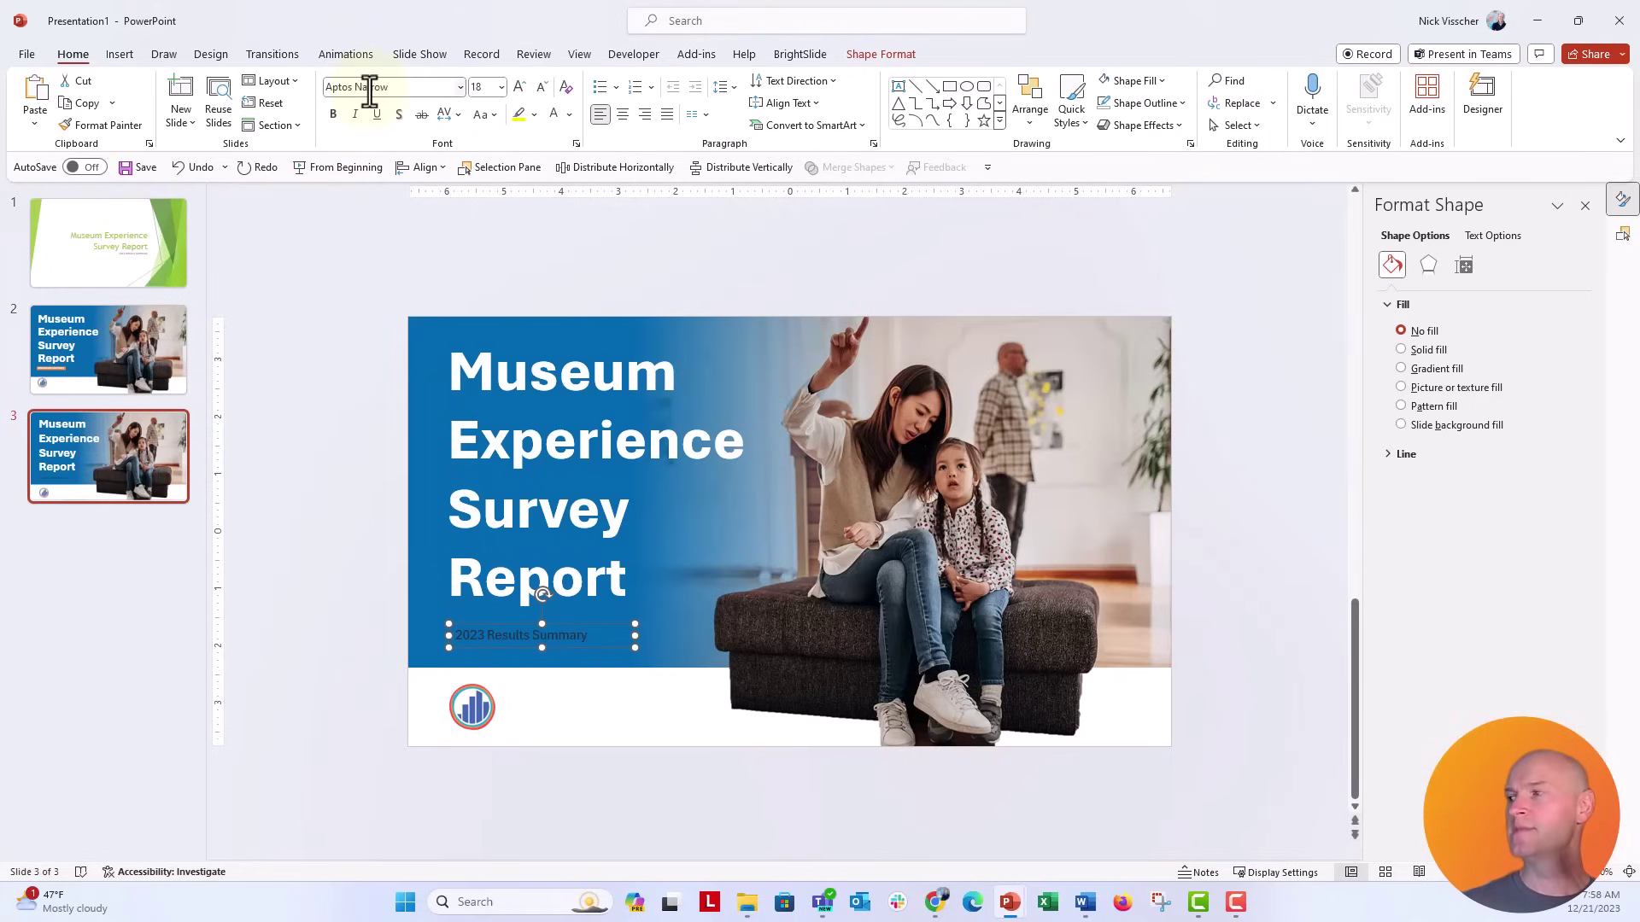
left_click(331, 120)
left_click(553, 121)
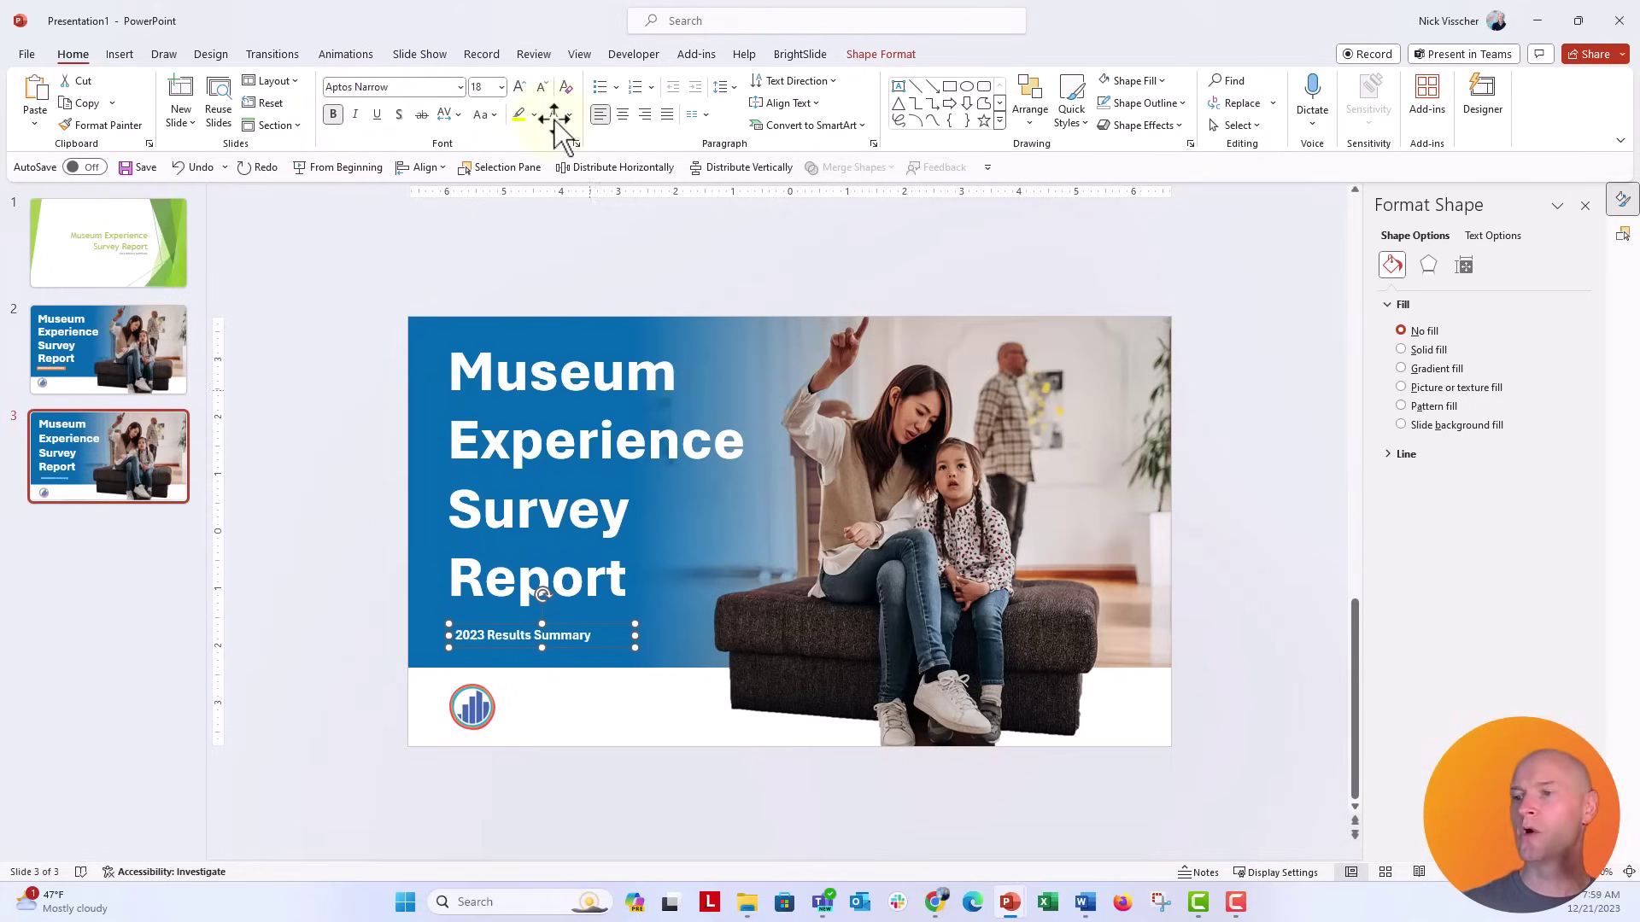
Step: Give the tag box a solid orange fill and narrow it to fit the text
left_click(1405, 350)
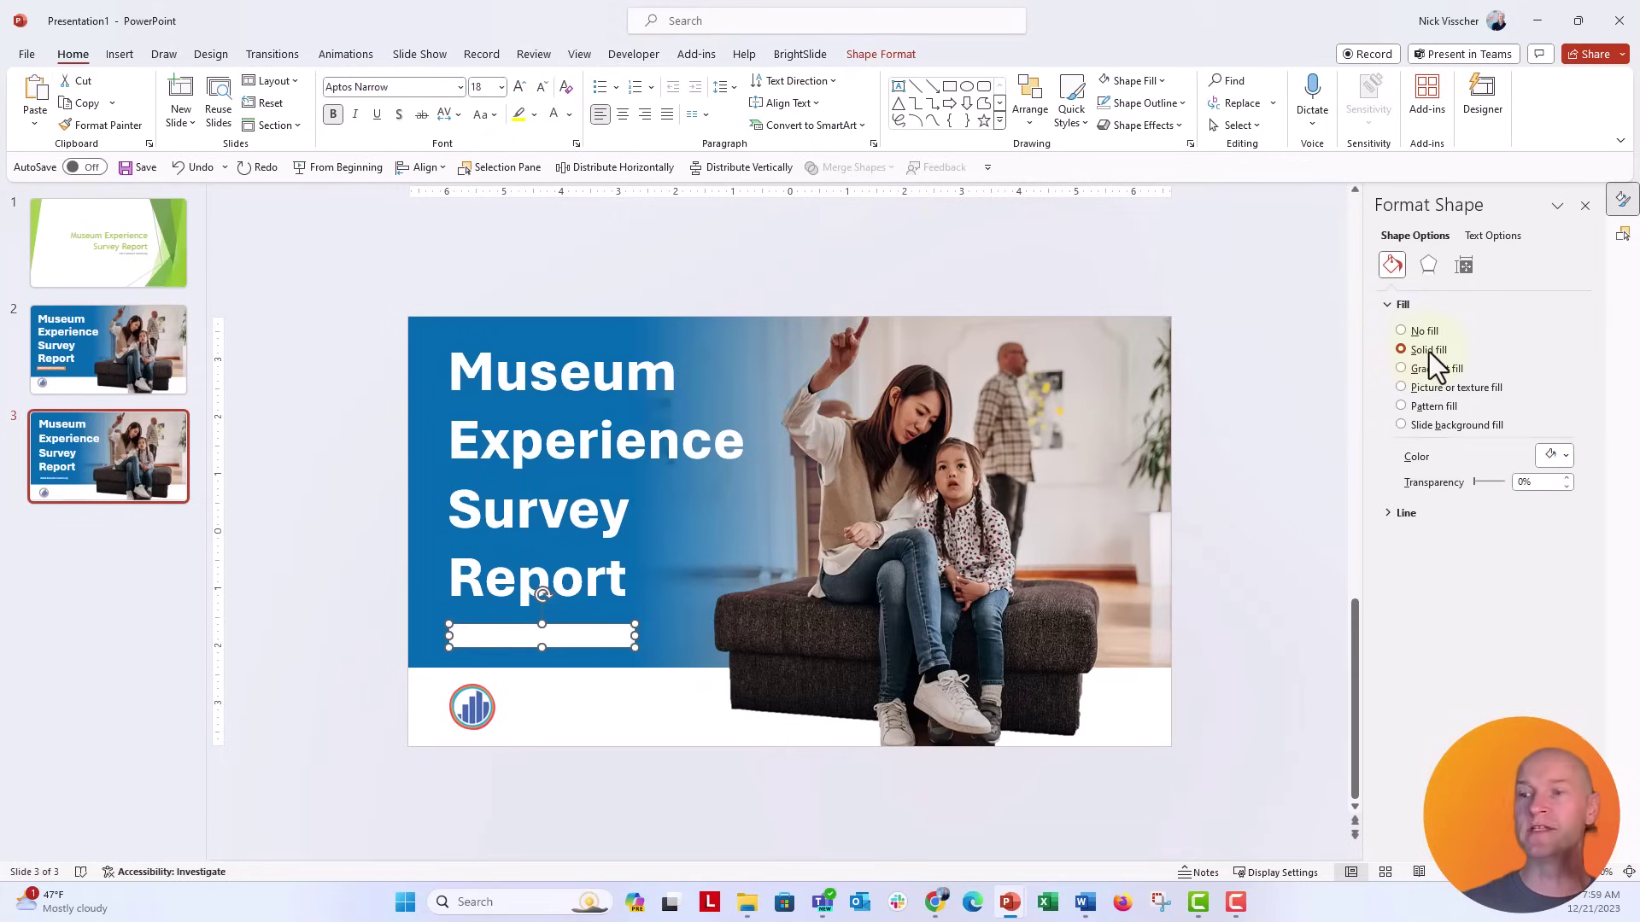
left_click(1555, 456)
left_click(1610, 538)
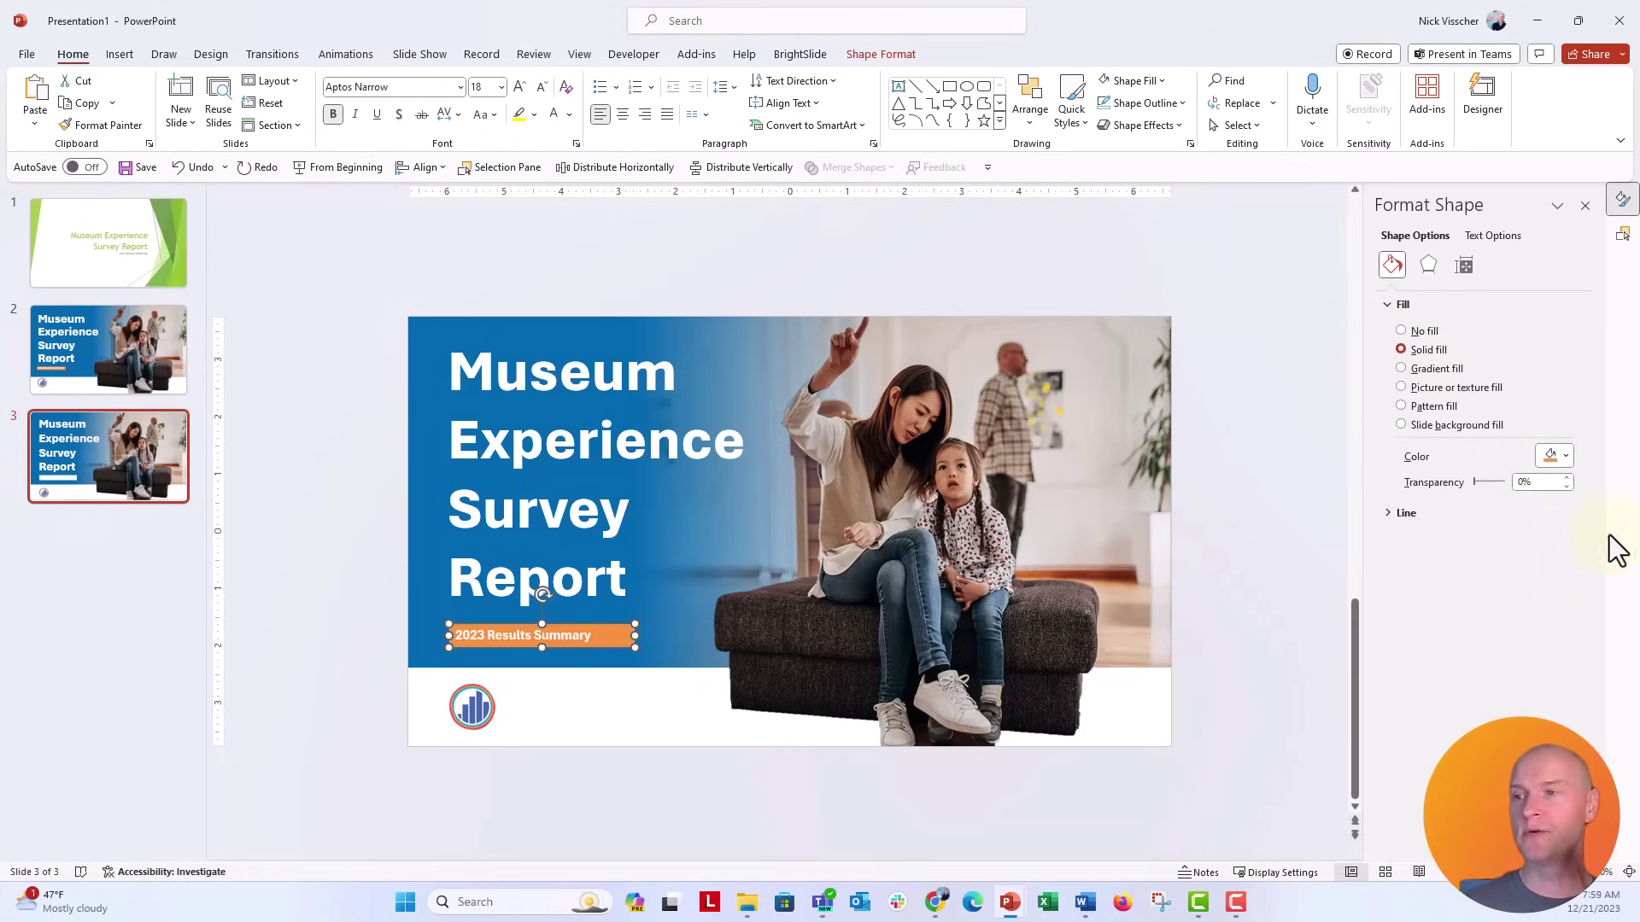
left_click_drag(613, 639, 598, 642)
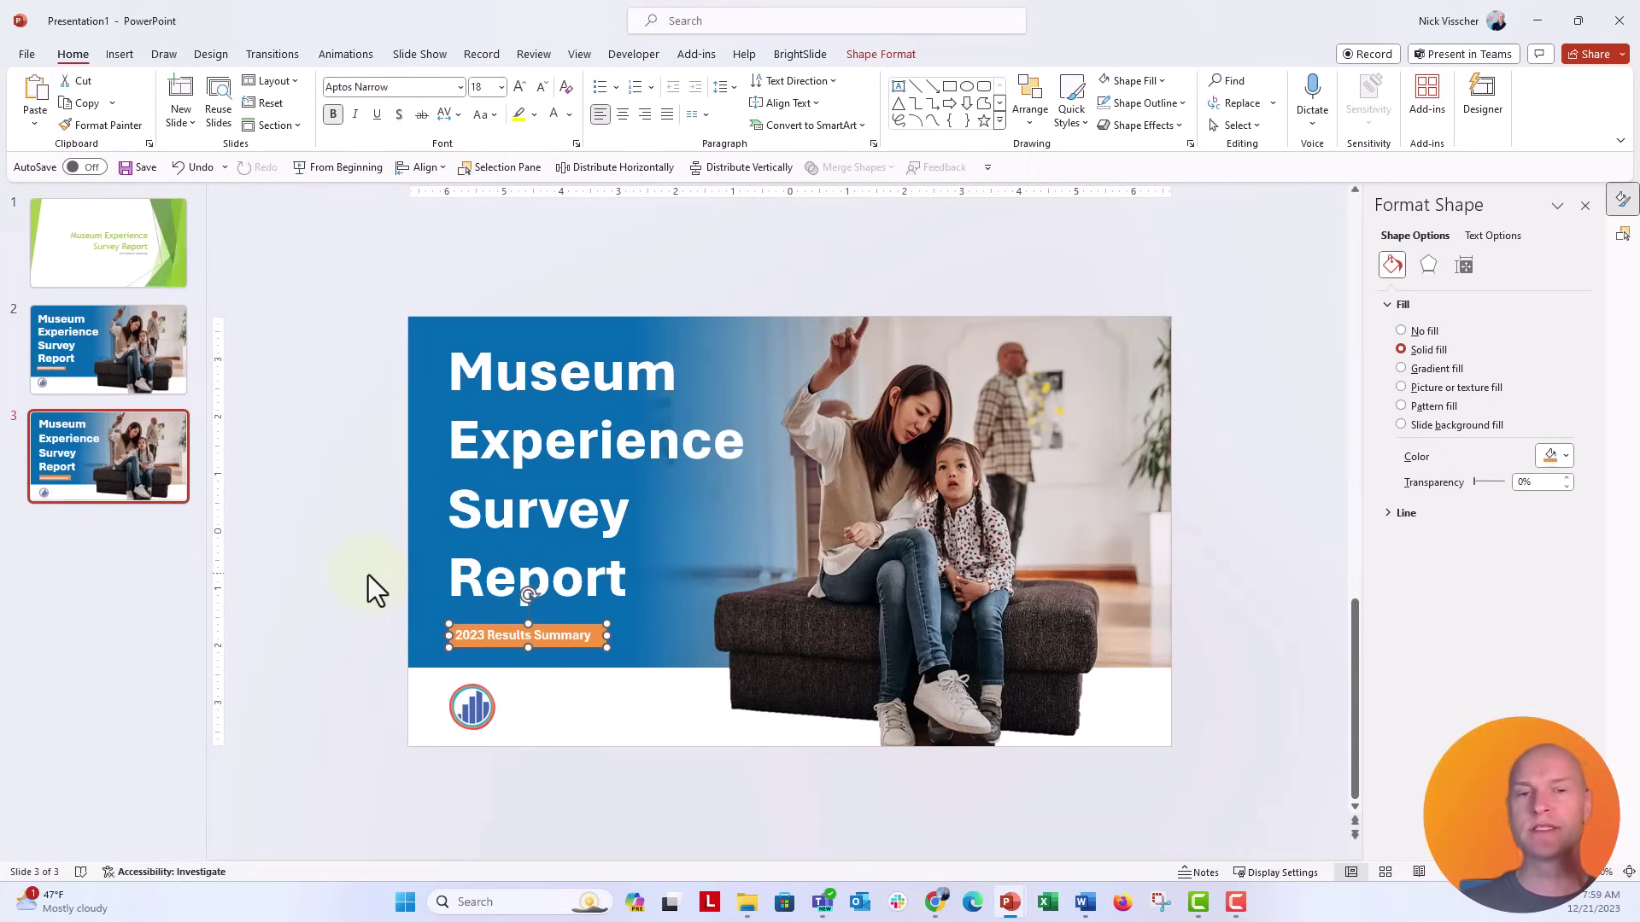
Step: Set the title's line spacing to Multiple at 0.8
left_click(538, 511)
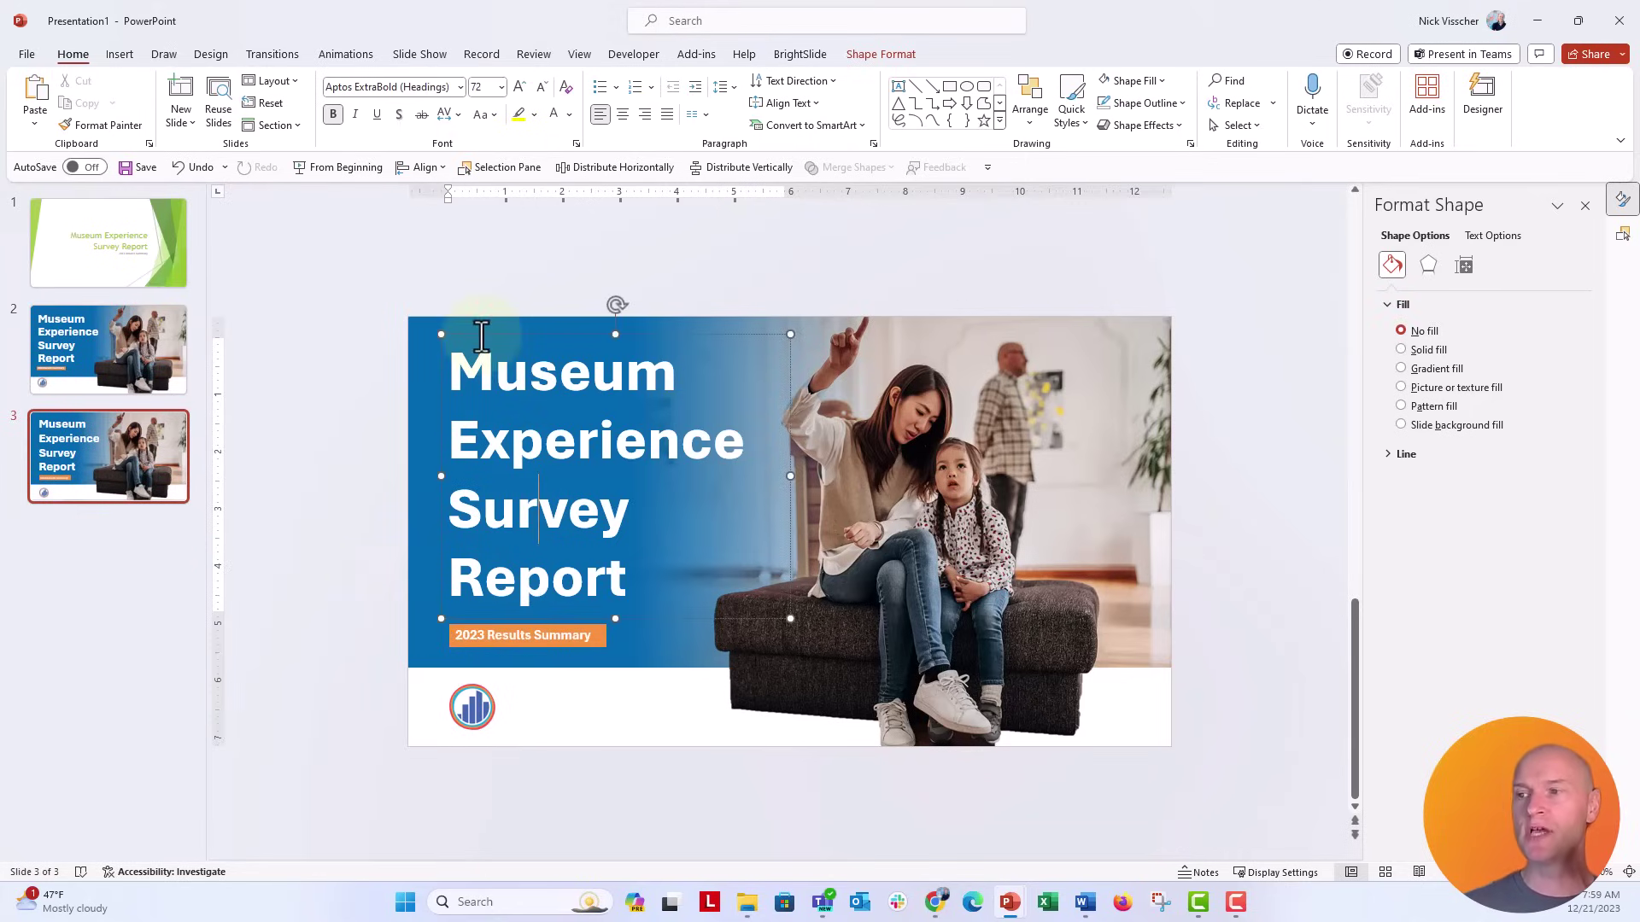
left_click(482, 334)
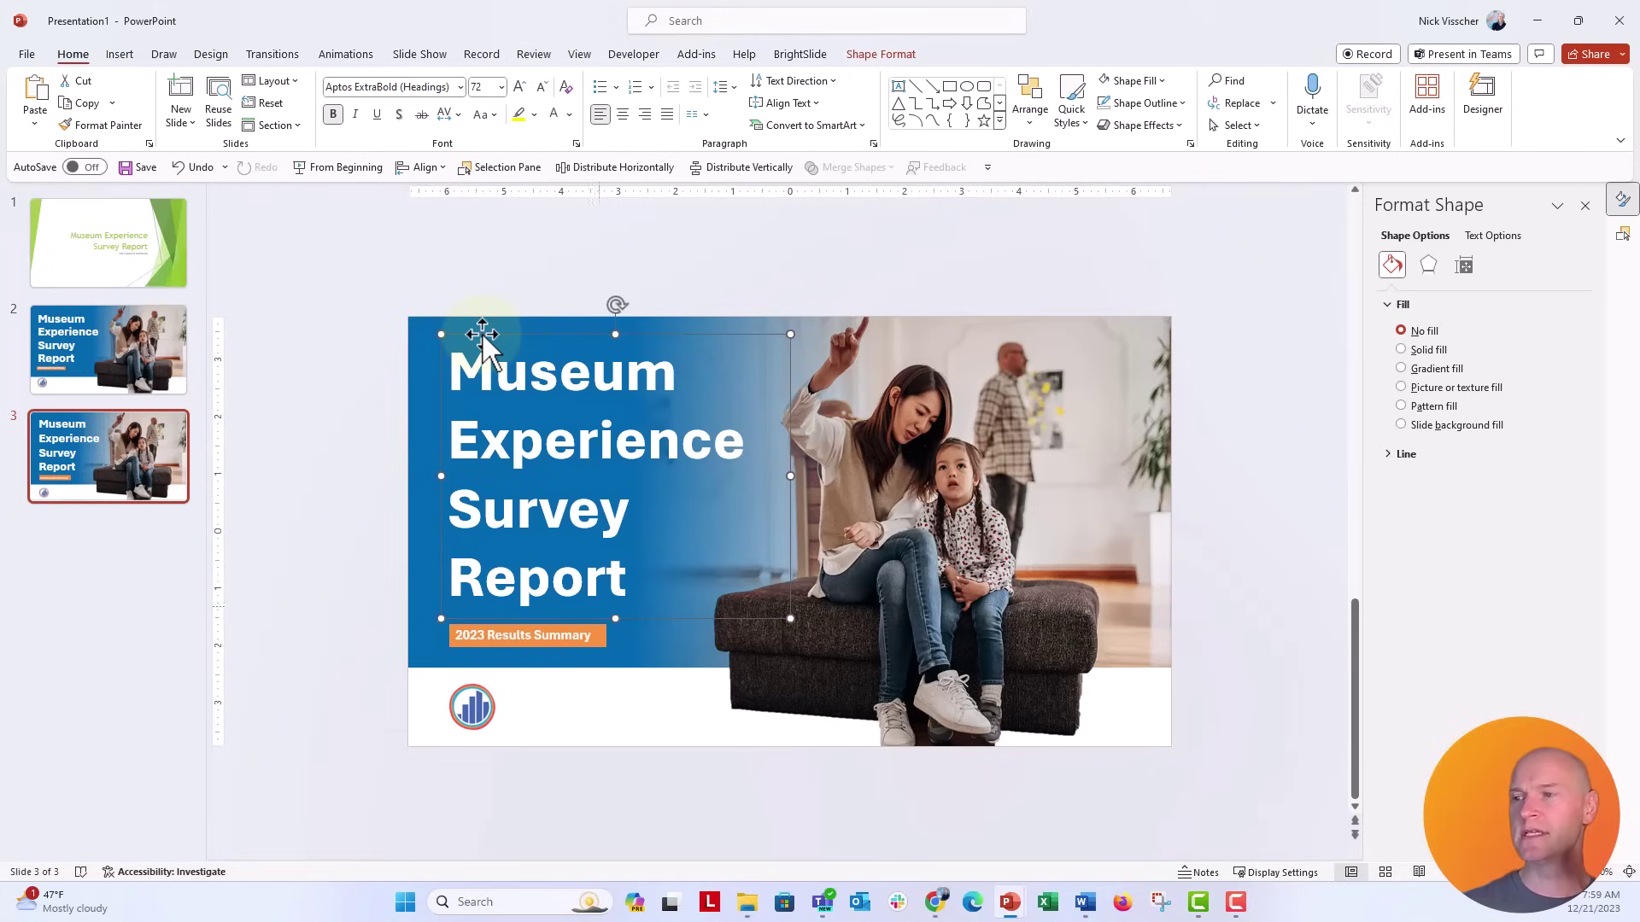
left_click(875, 145)
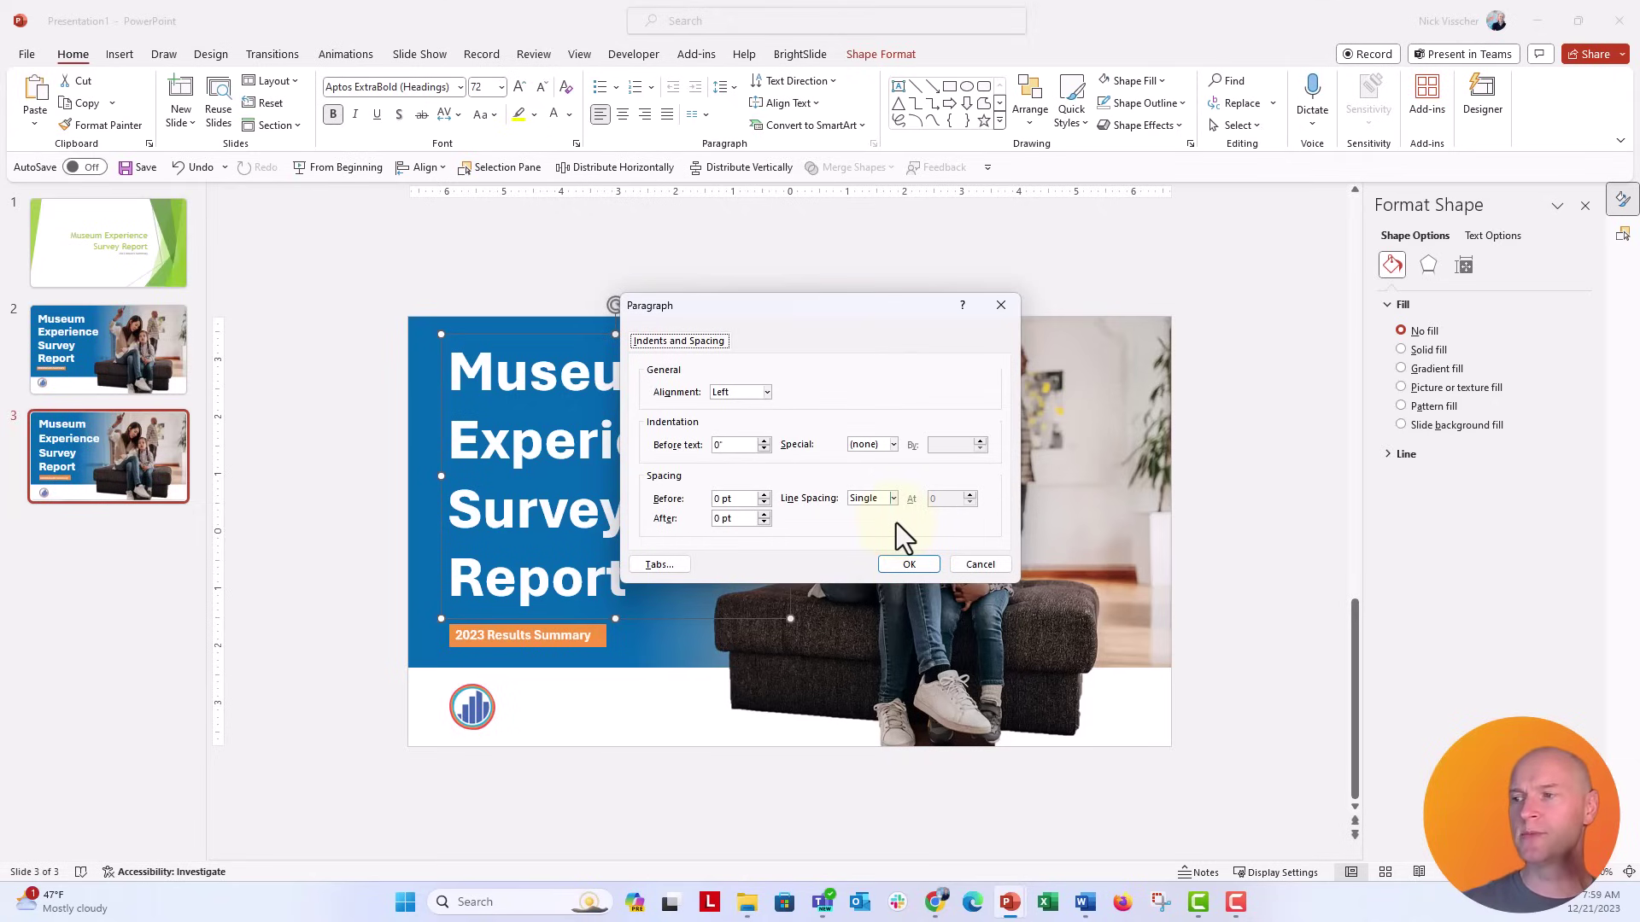
left_click(892, 500)
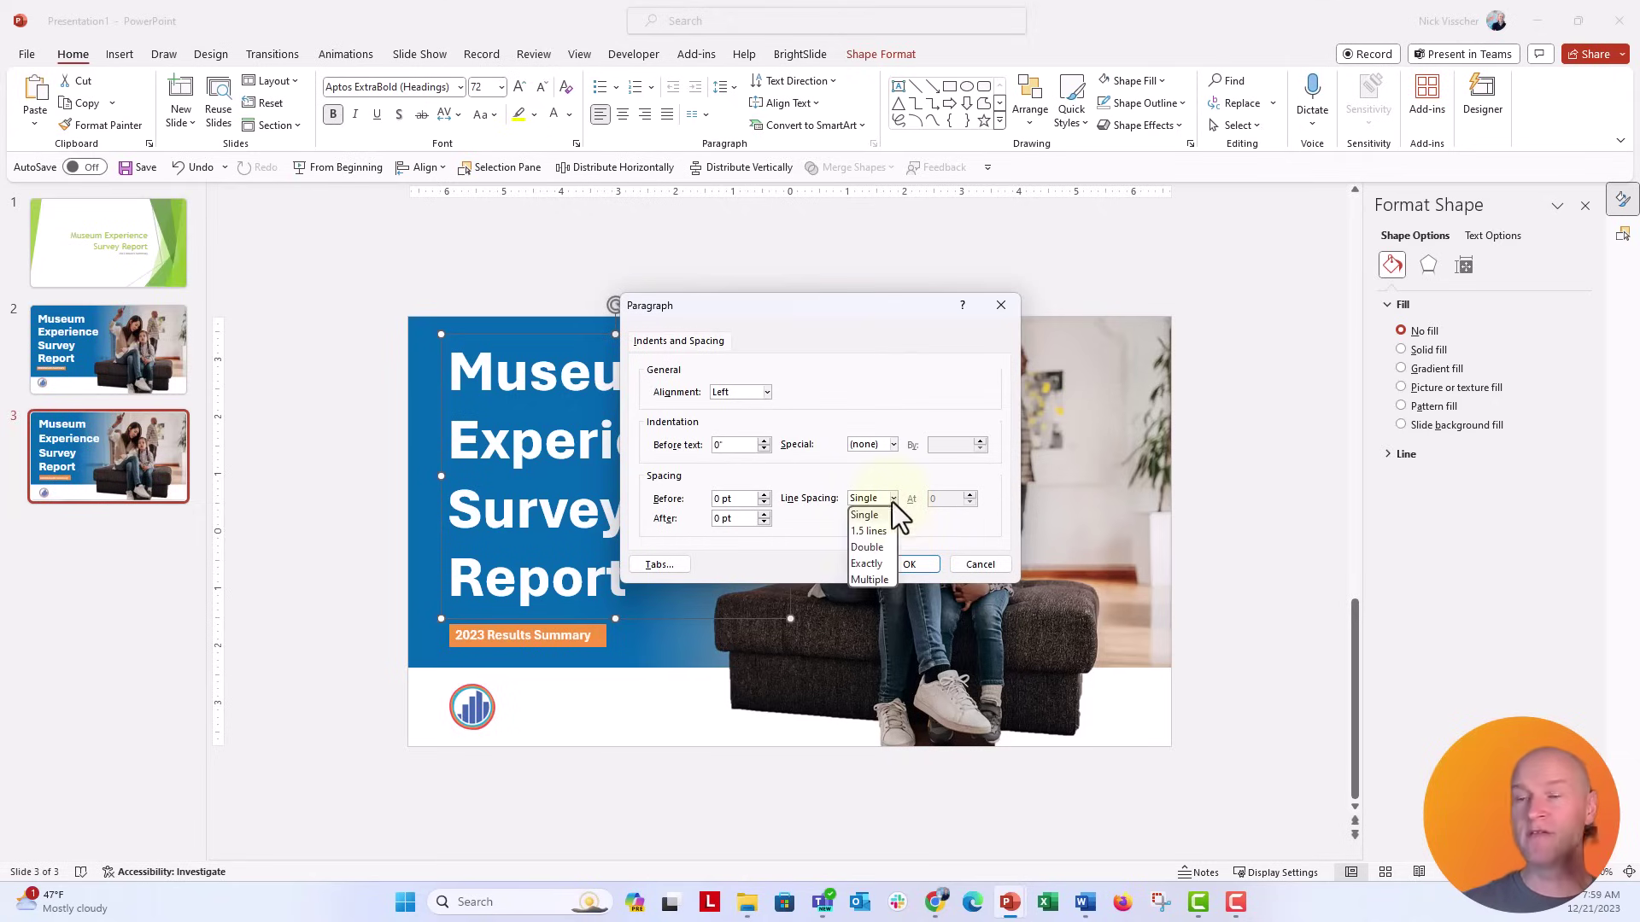
left_click(878, 578)
left_click(940, 500)
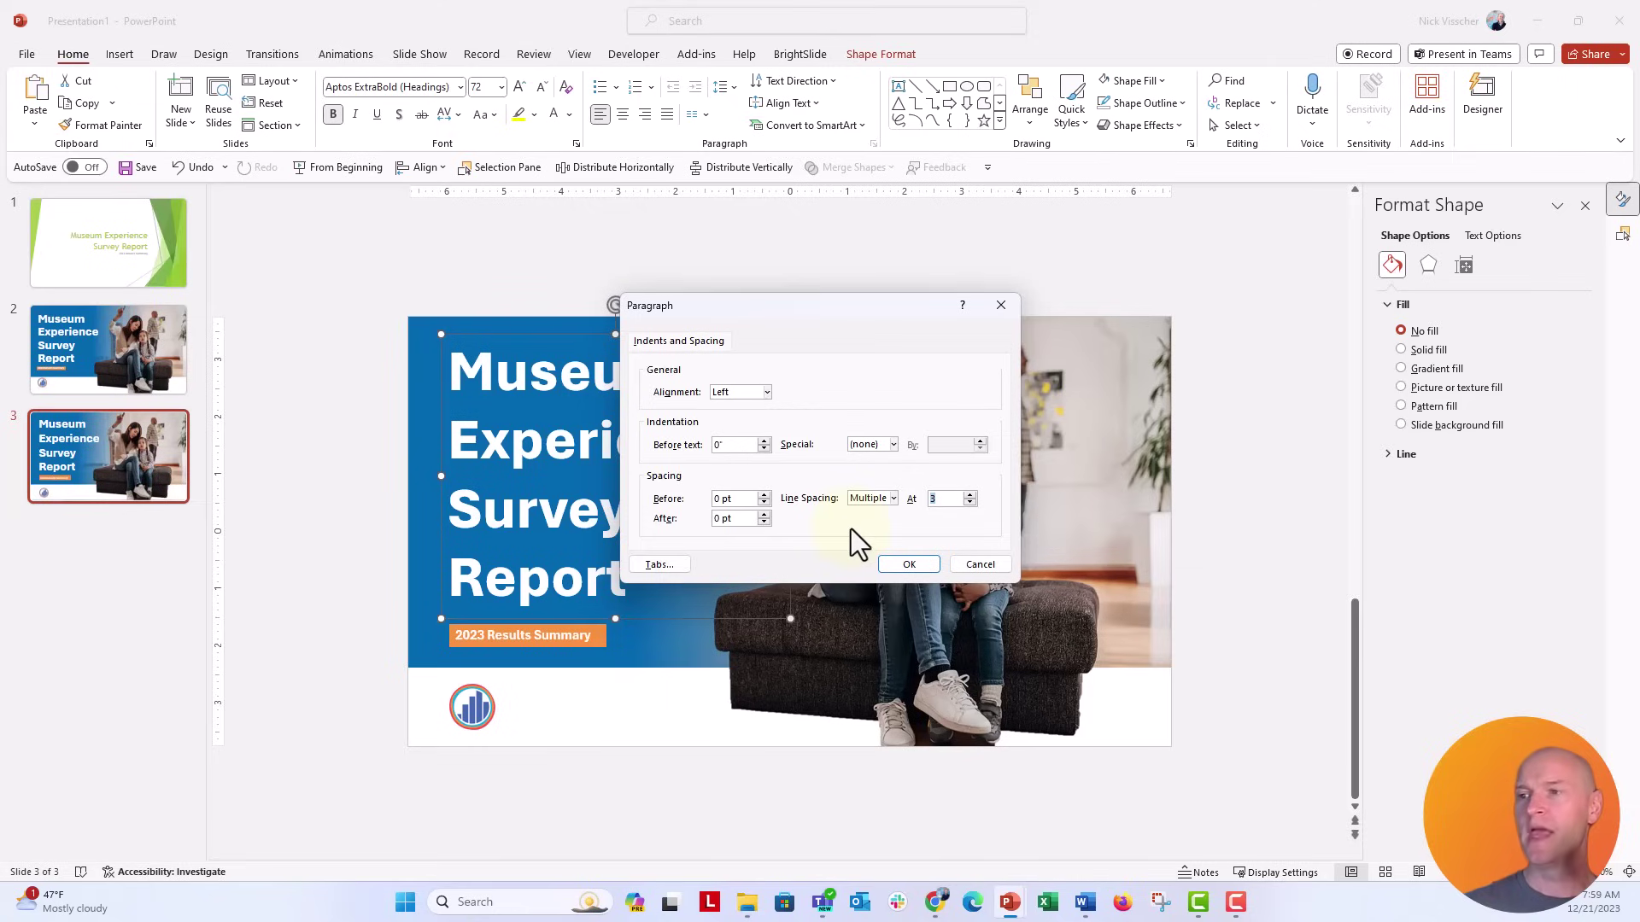
type(".8")
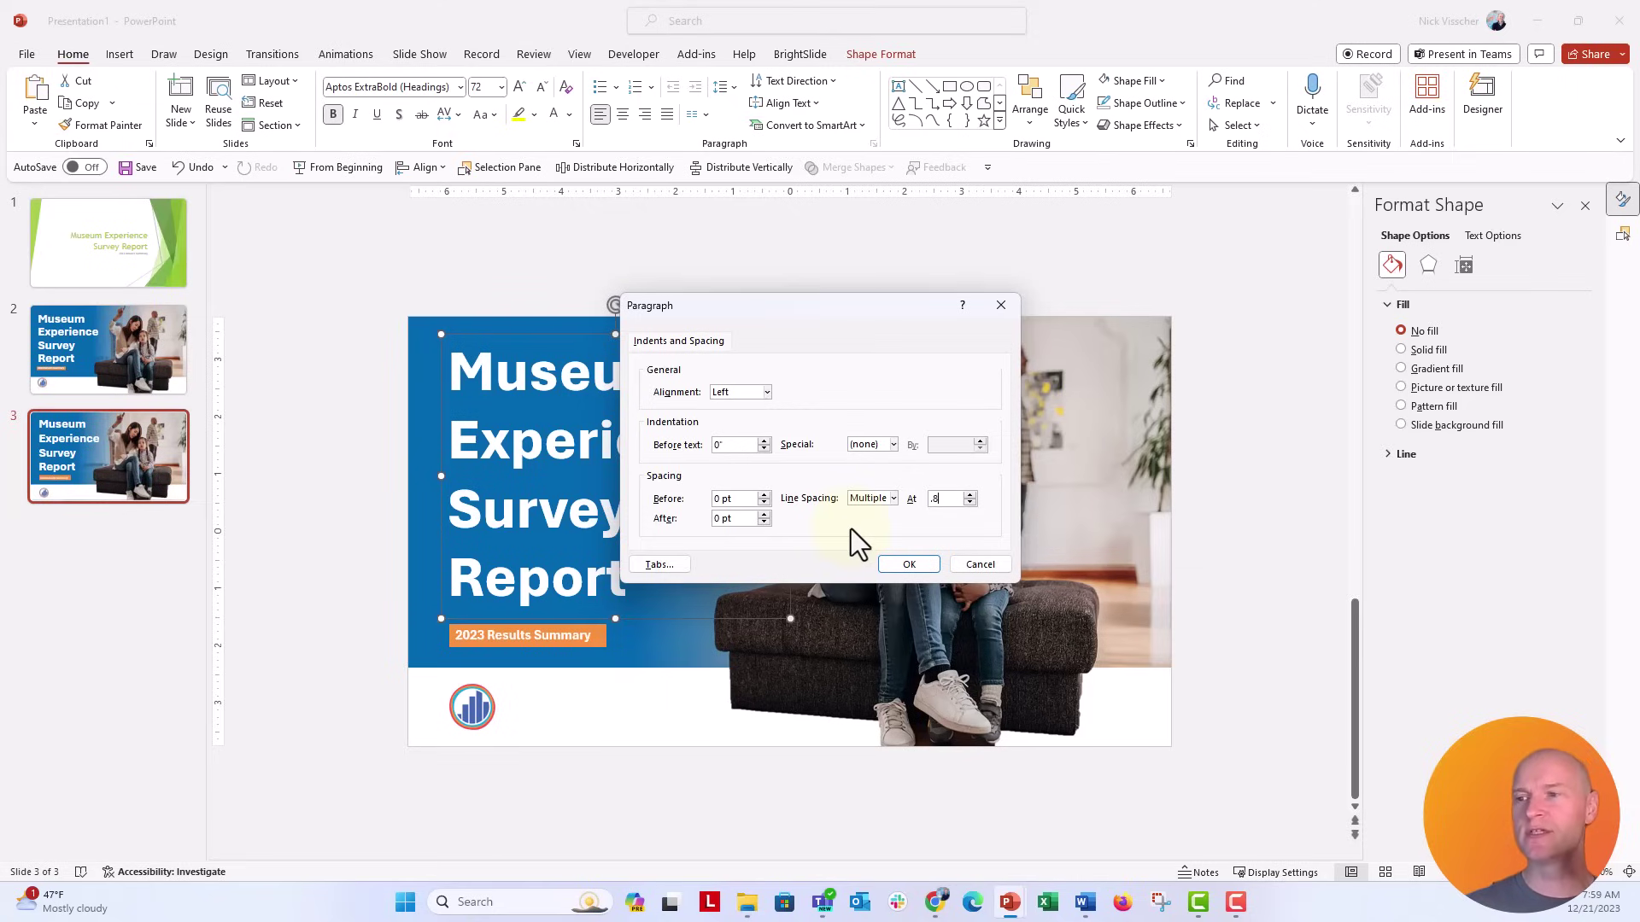
left_click(891, 561)
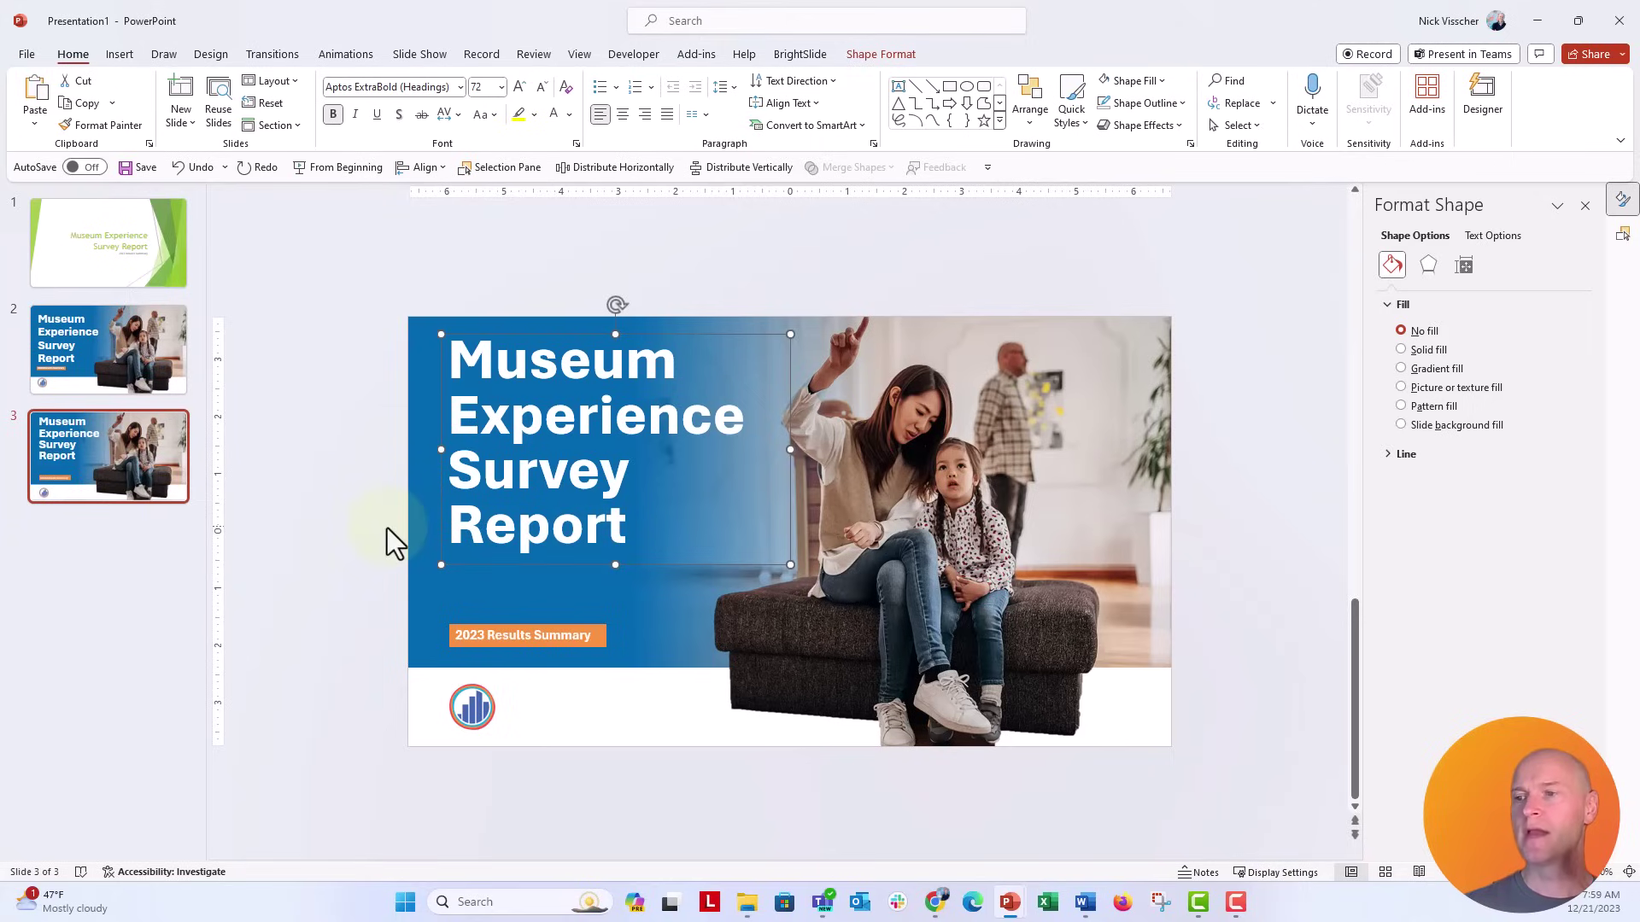
left_click(340, 519)
Step: Move the title down slightly so the orange tag sits just beneath it
left_click(466, 637)
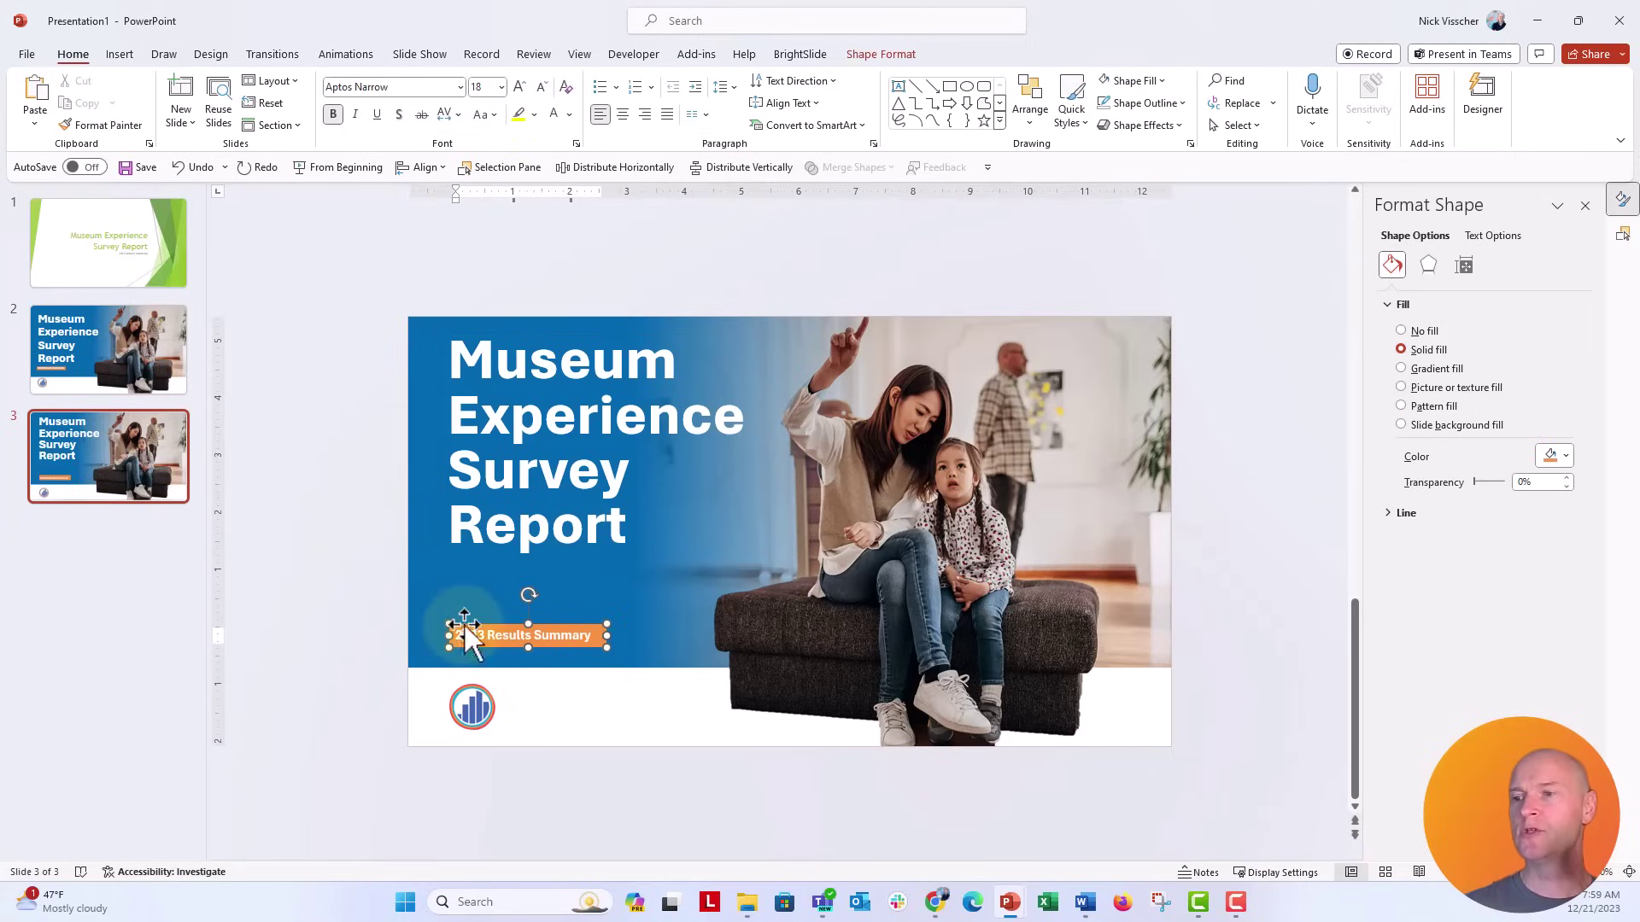
left_click(484, 563)
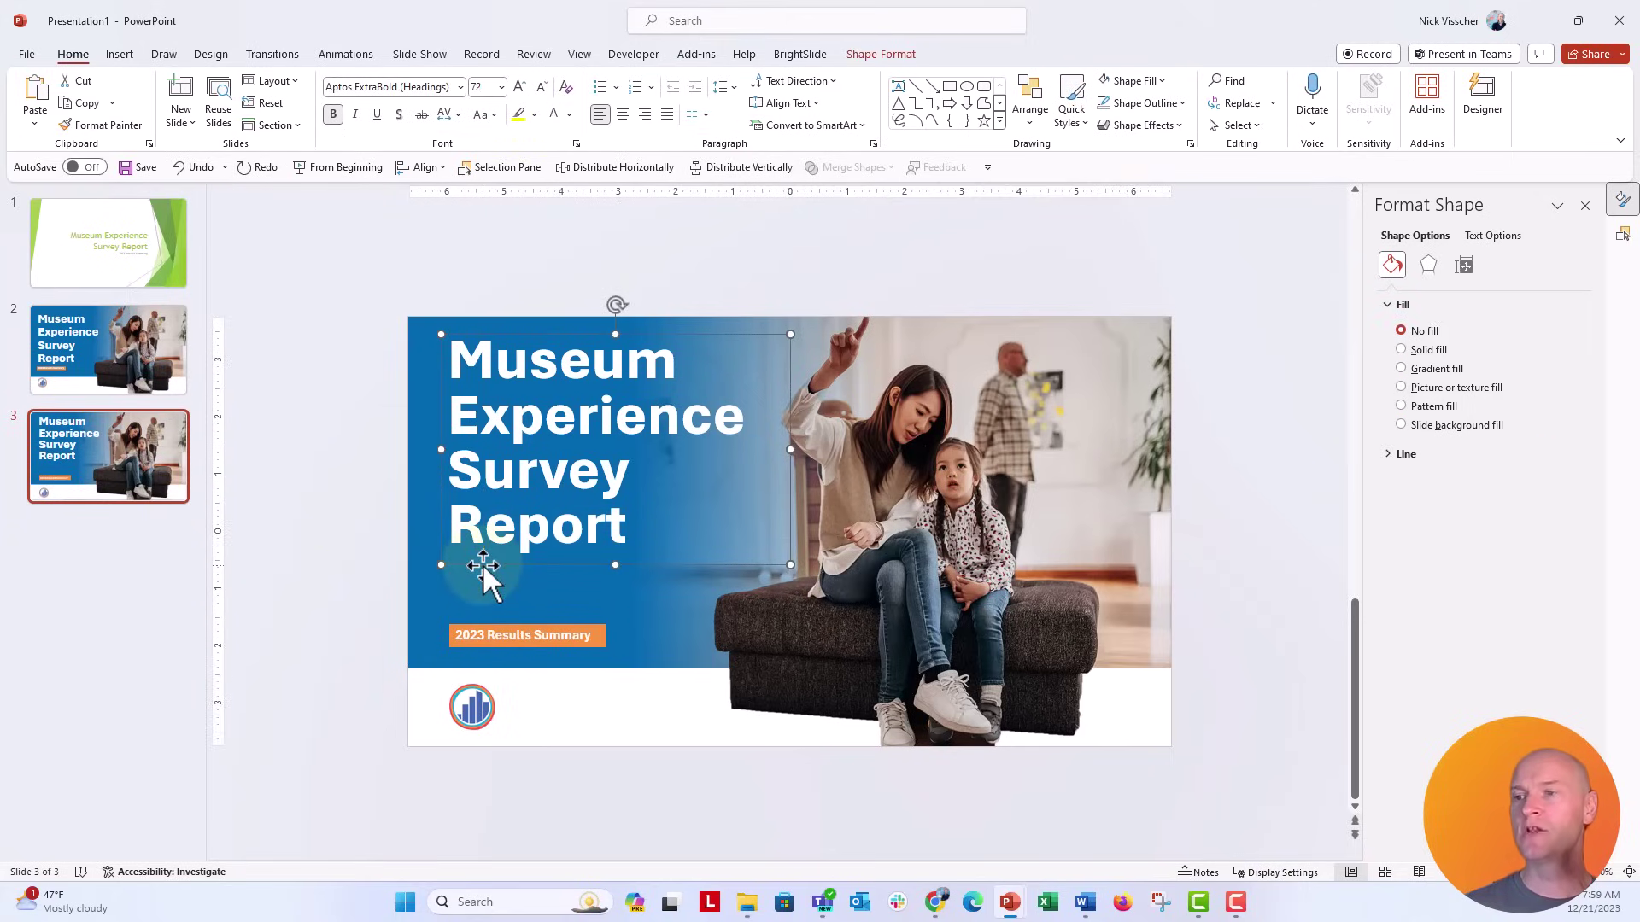
mouse_move(483, 564)
left_mouse_down()
mouse_move(484, 631)
mouse_move(485, 589)
left_mouse_up()
left_click(484, 636)
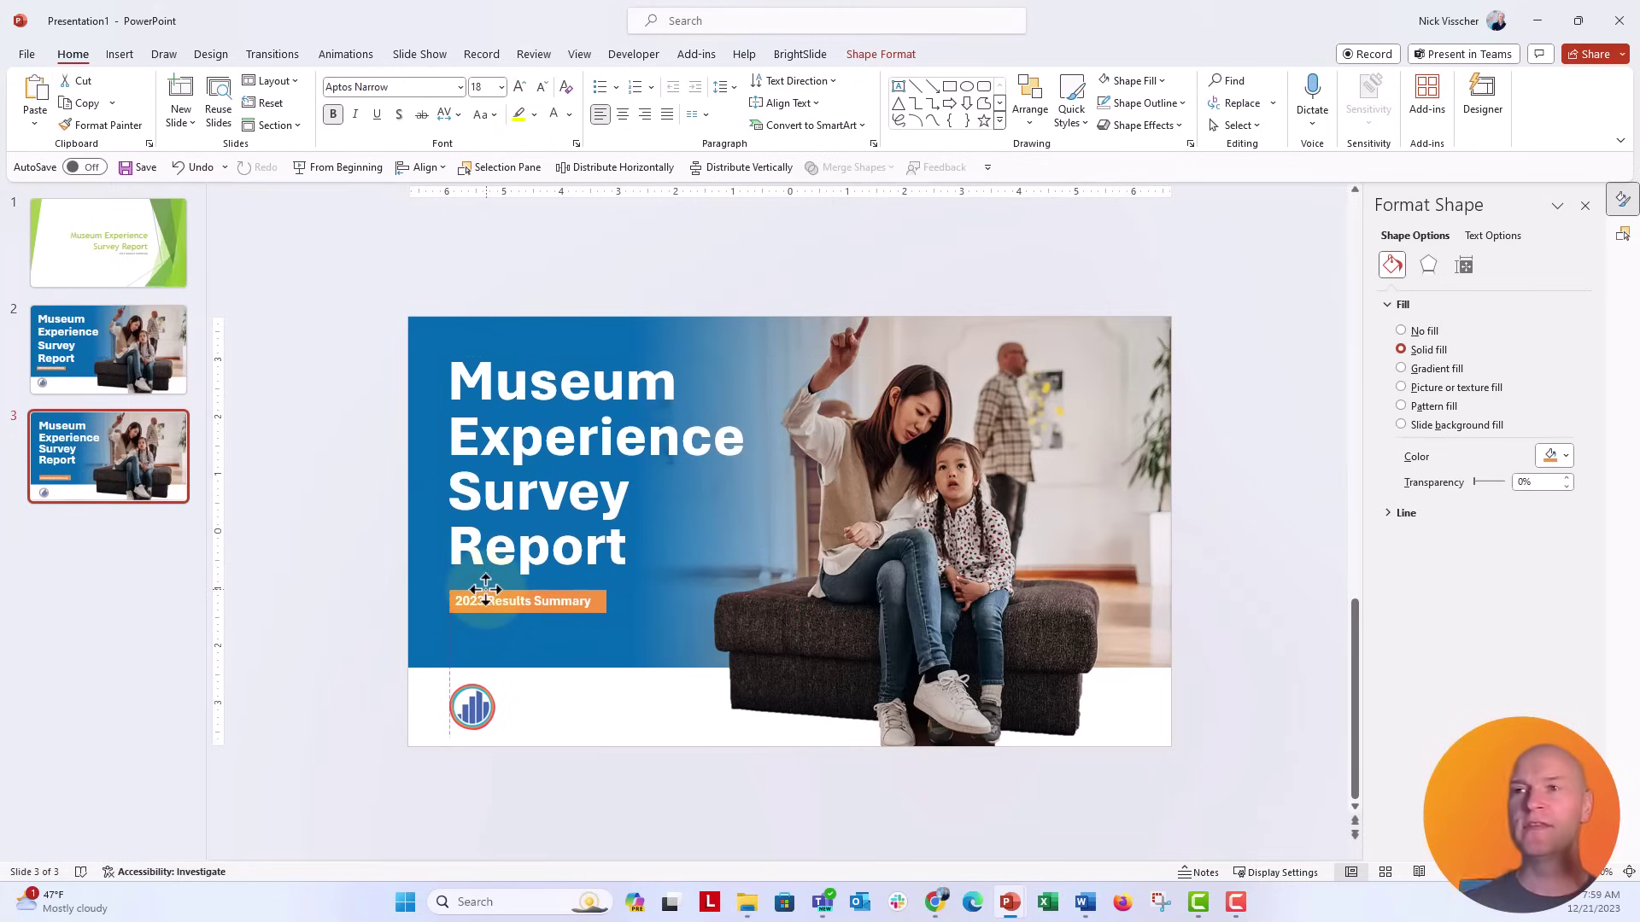
left_click(362, 569)
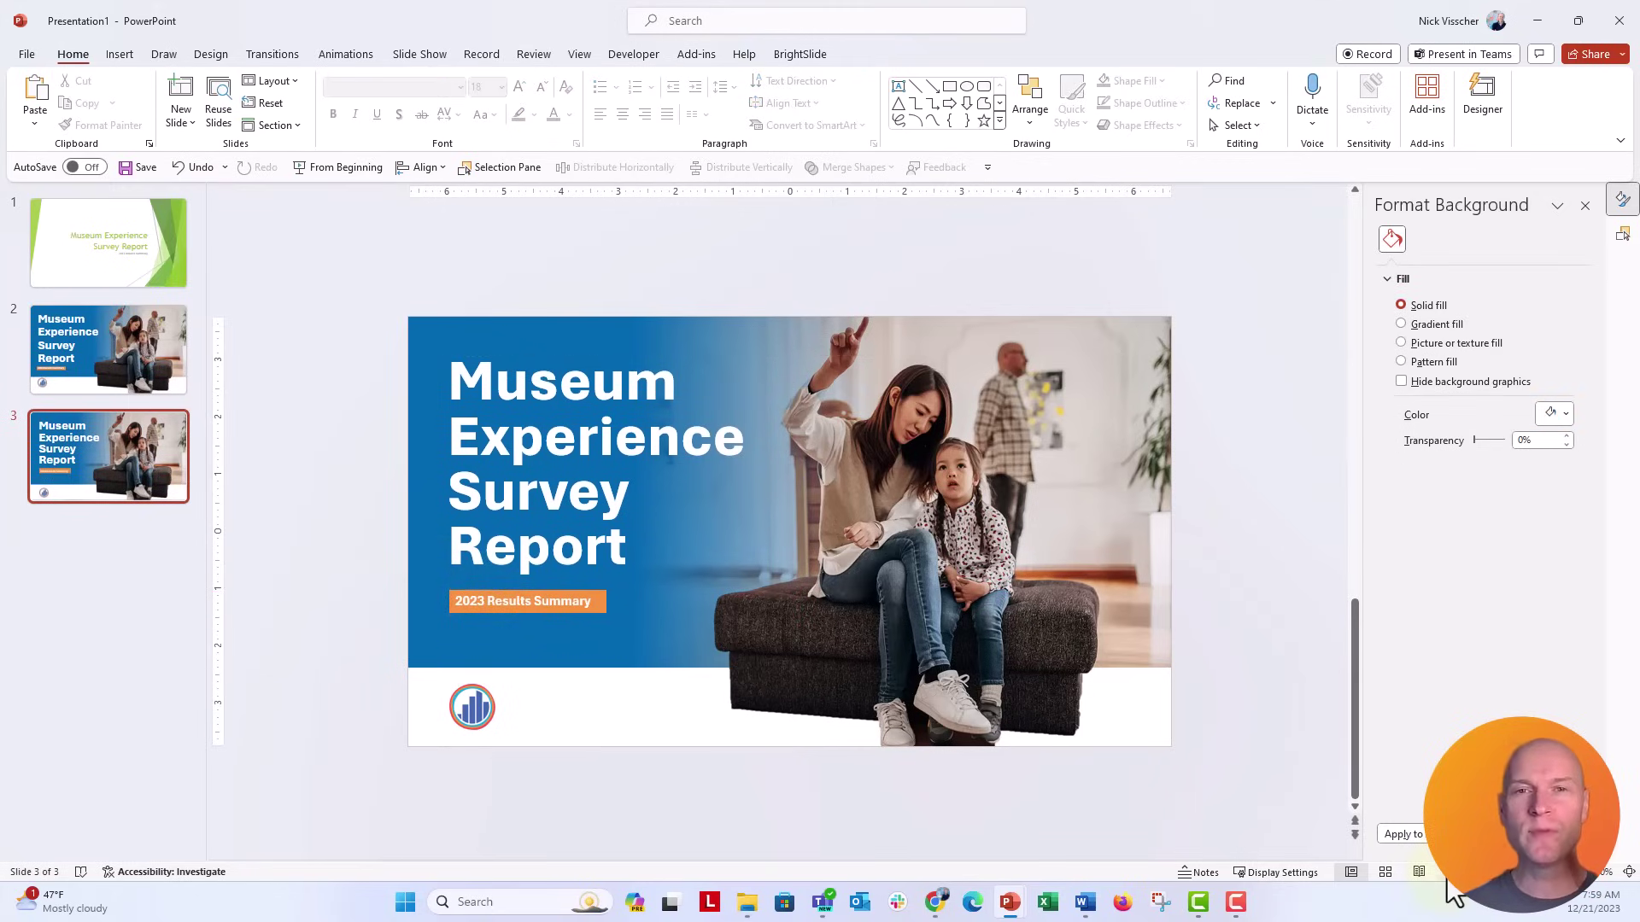